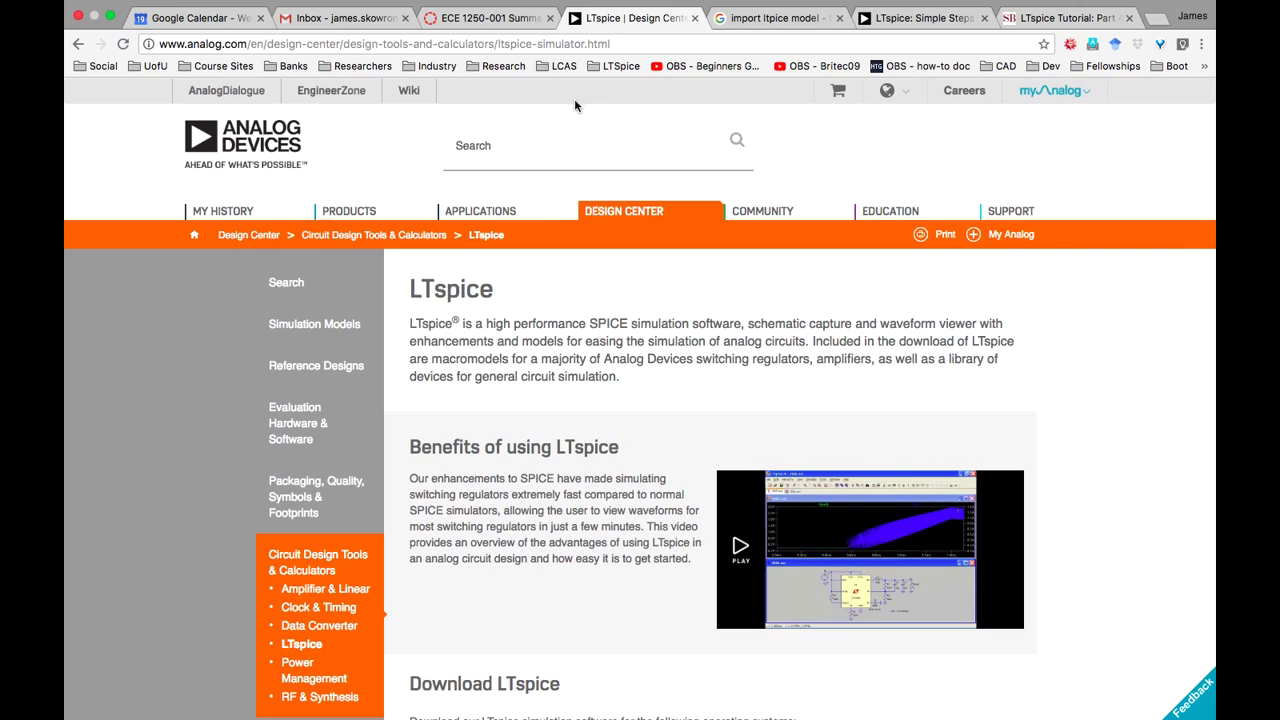
# - Review the "ltspice download" search results and the Download LTspice section of the Analog Devices page
pyautogui.click(78, 44)
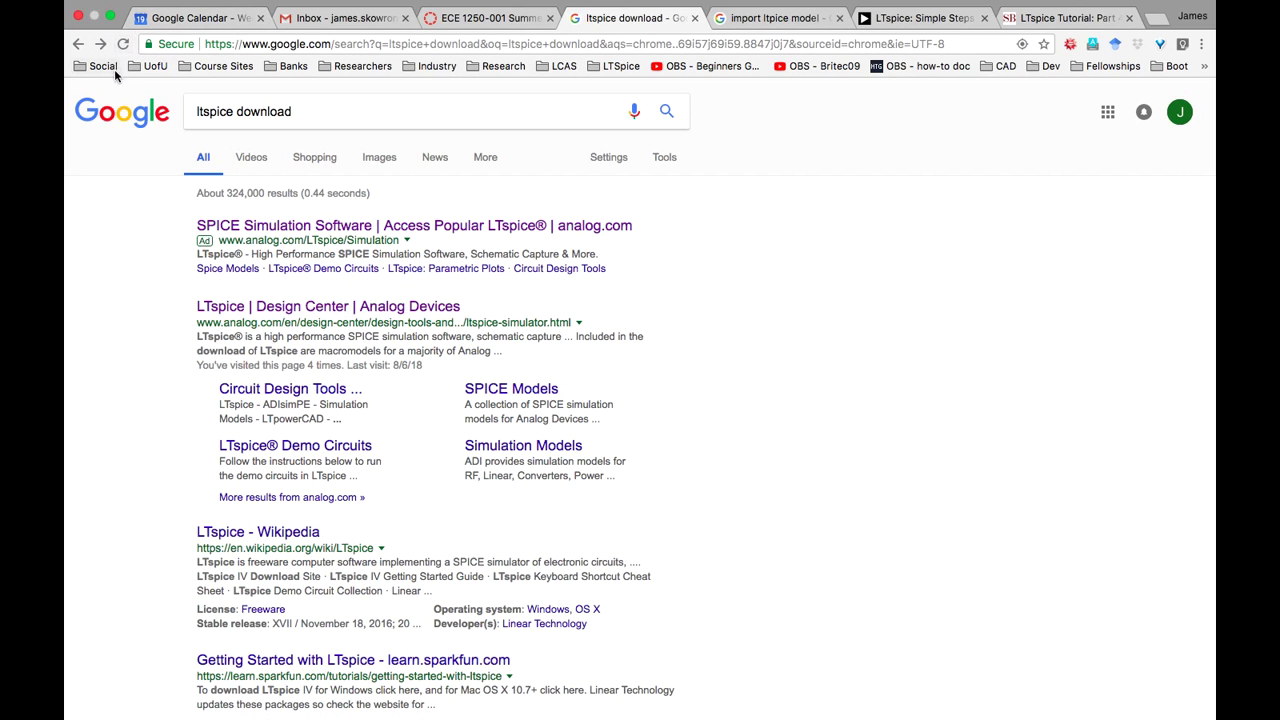
pyautogui.click(100, 42)
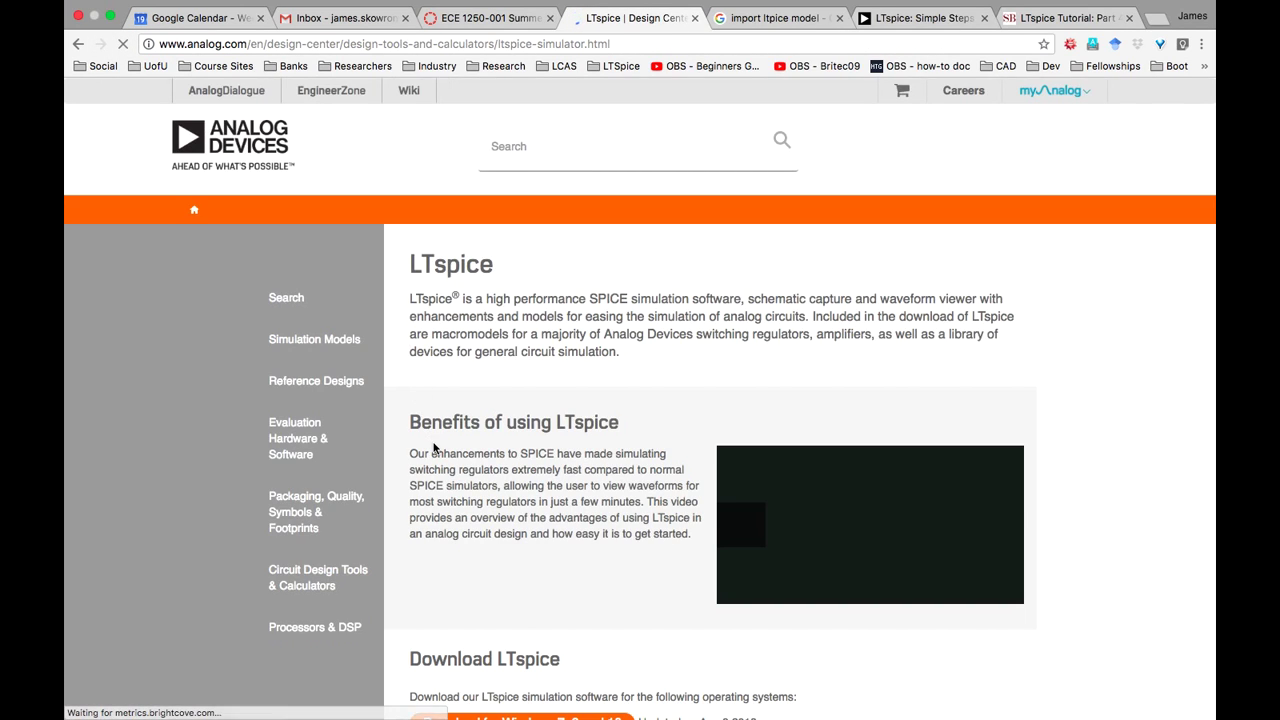
pyautogui.scroll(8, 433, 445)
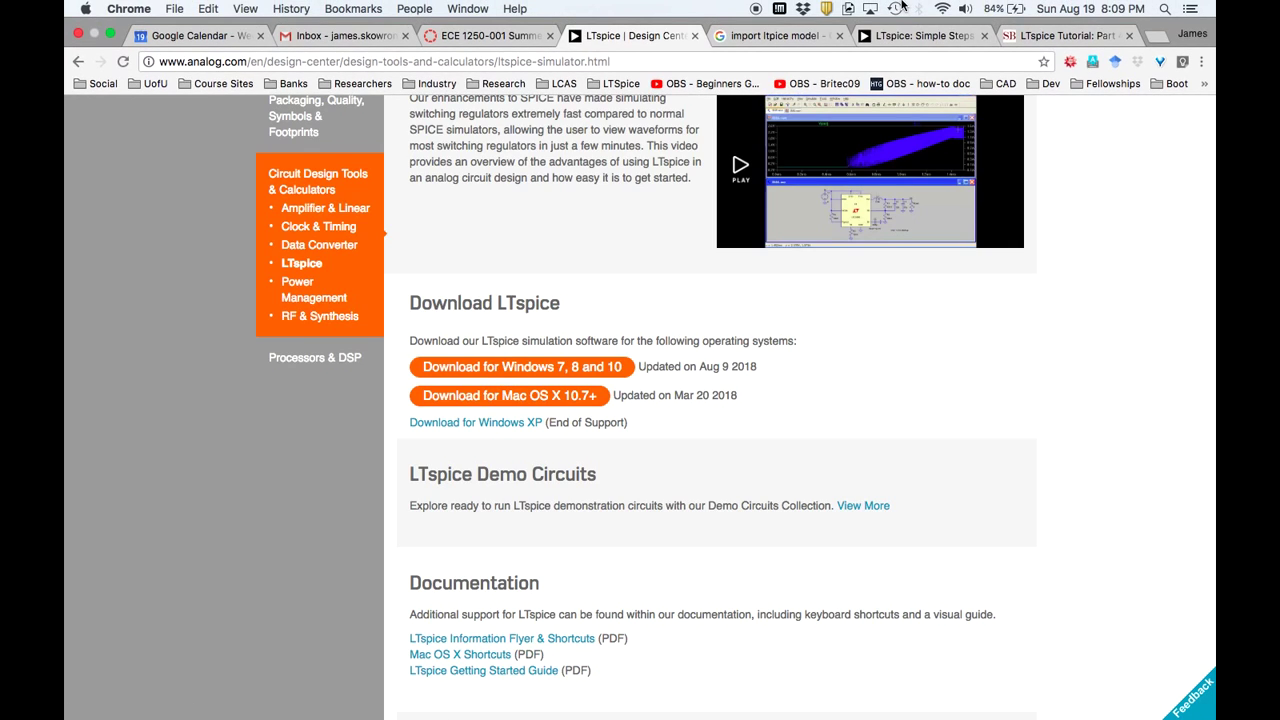
# - Switch to Finder, open the LTspice Installation disk, and go to its linked Applications folder
pyautogui.hotkey('ctrl', 'Up')
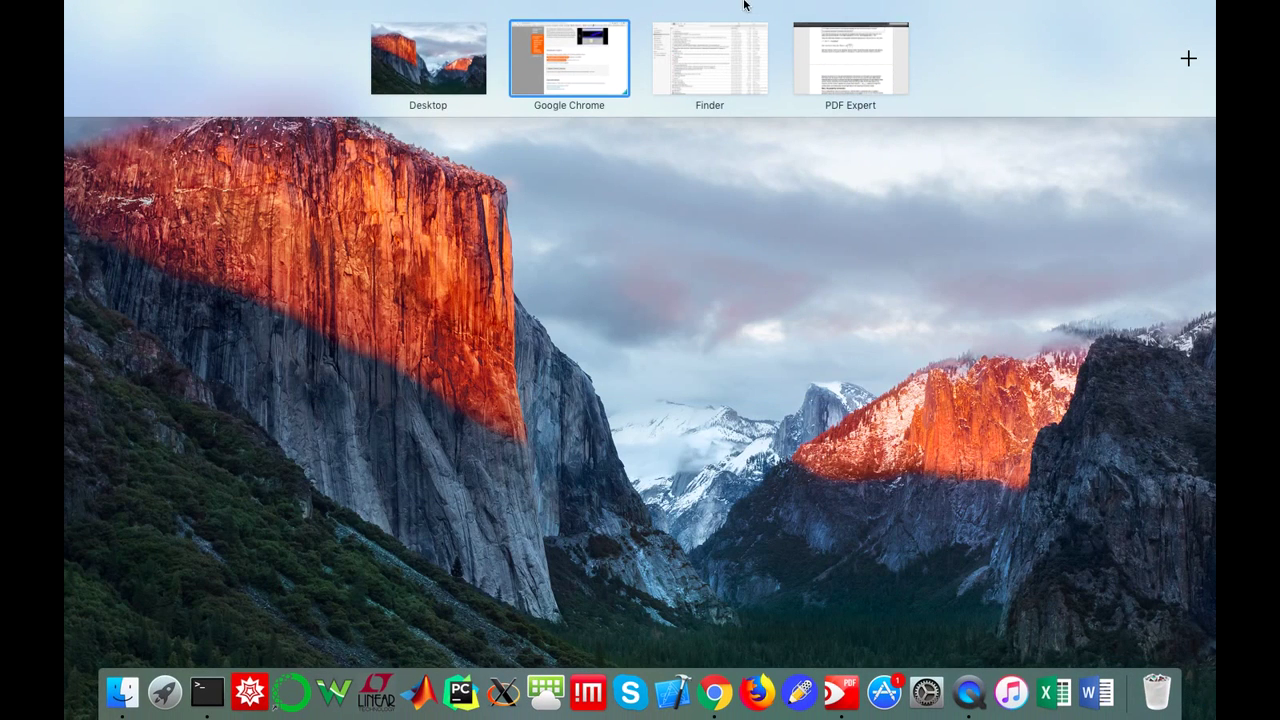
pyautogui.click(723, 92)
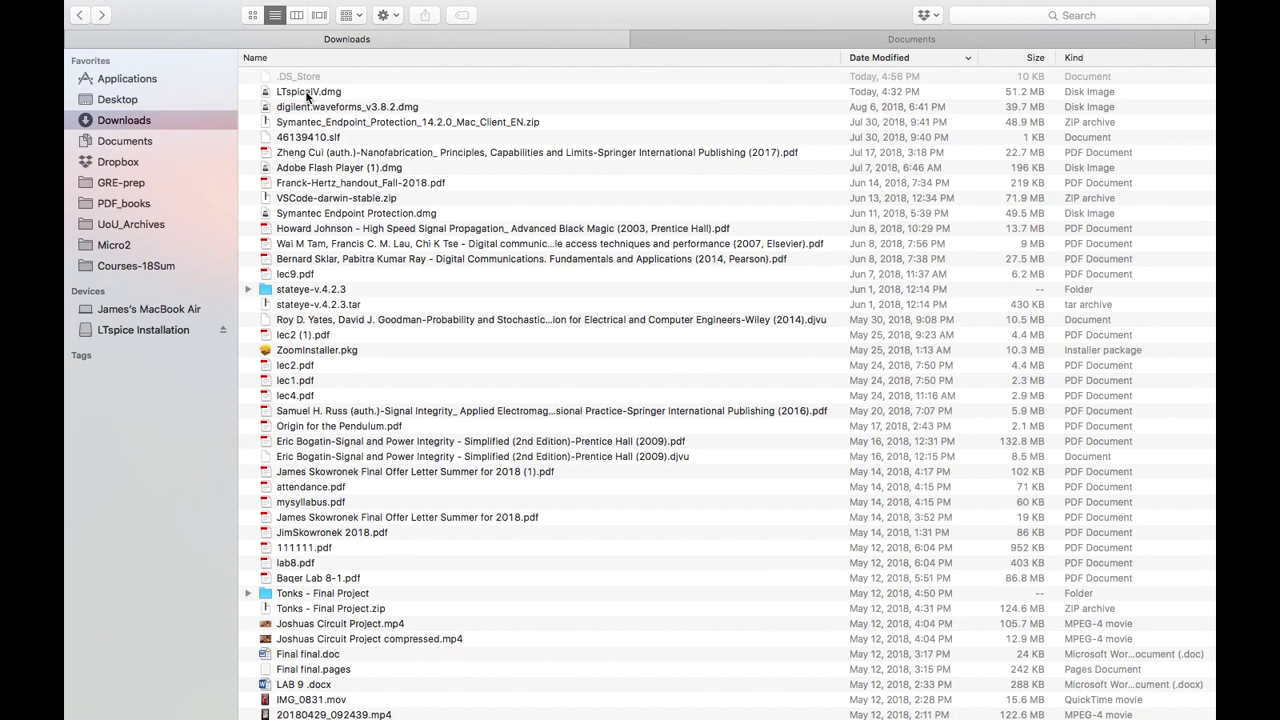
pyautogui.click(143, 330)
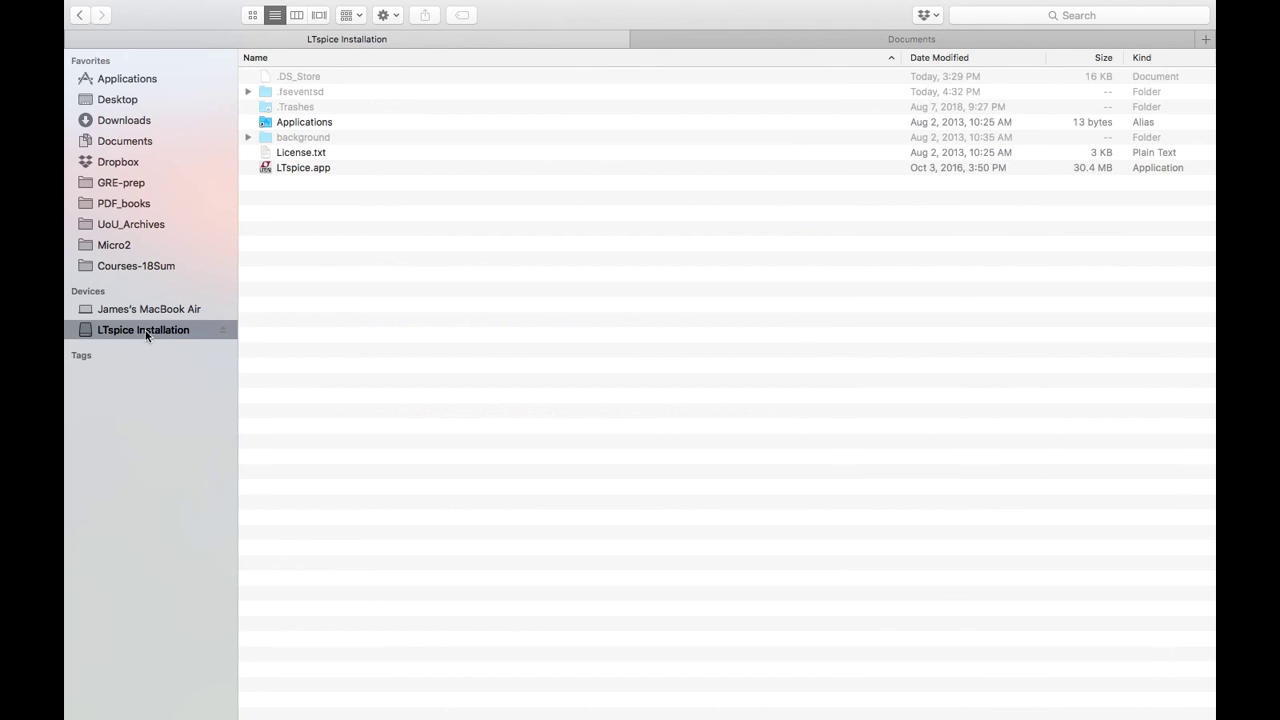
pyautogui.moveTo(291, 173)
pyautogui.mouseDown()
pyautogui.moveTo(301, 122)
pyautogui.moveTo(309, 170)
pyautogui.mouseUp()
pyautogui.doubleClick(295, 121)
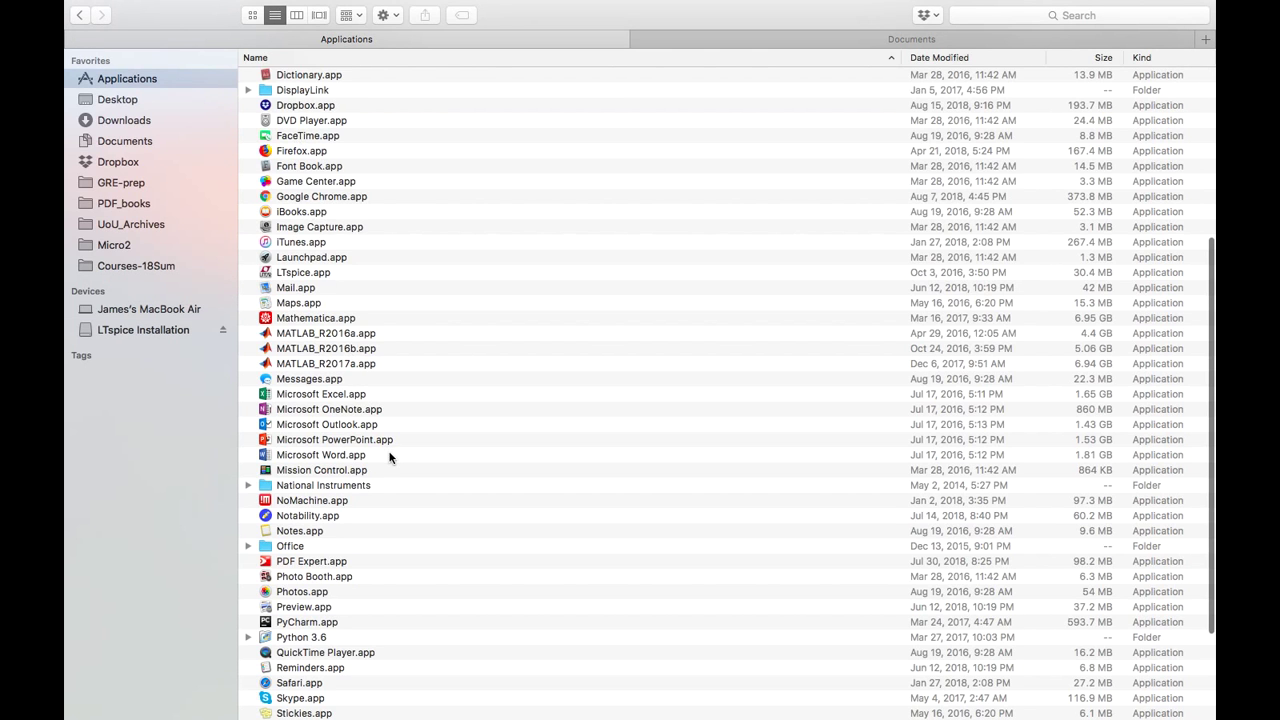
# - Launch LTspice.app from the Applications folder and dismiss the software update reminder
pyautogui.click(296, 278)
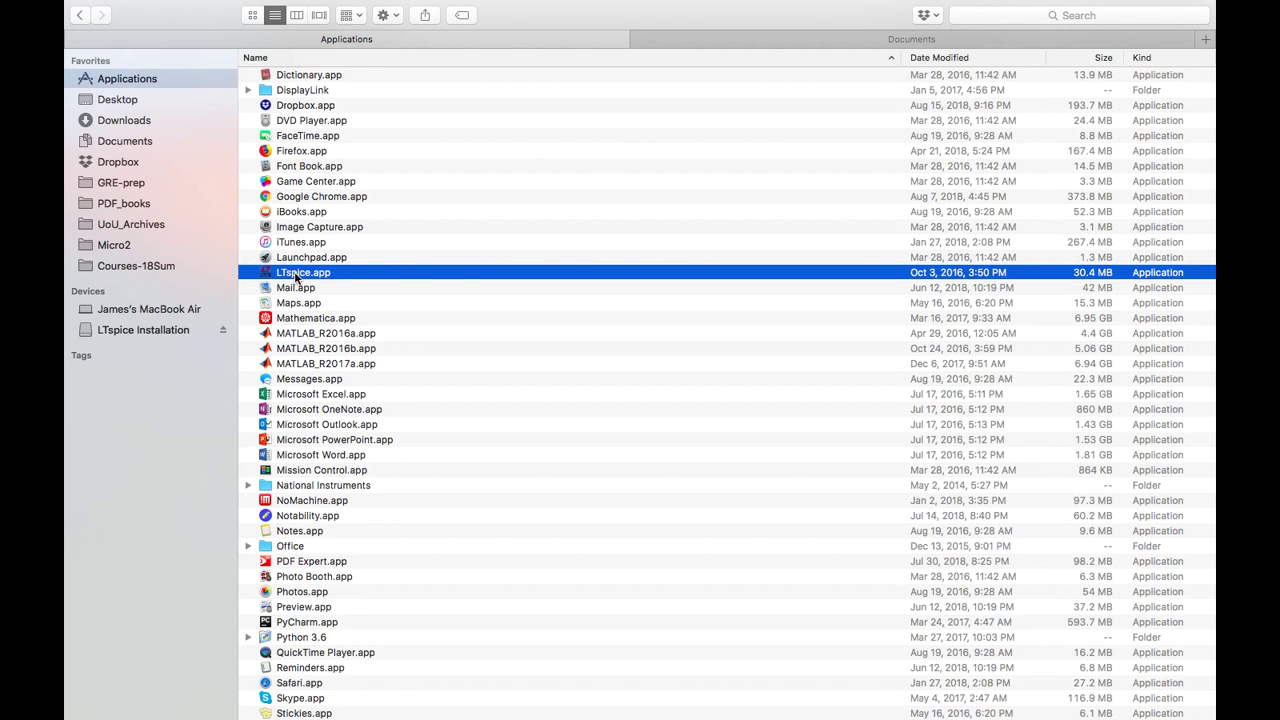
pyautogui.press('F11')
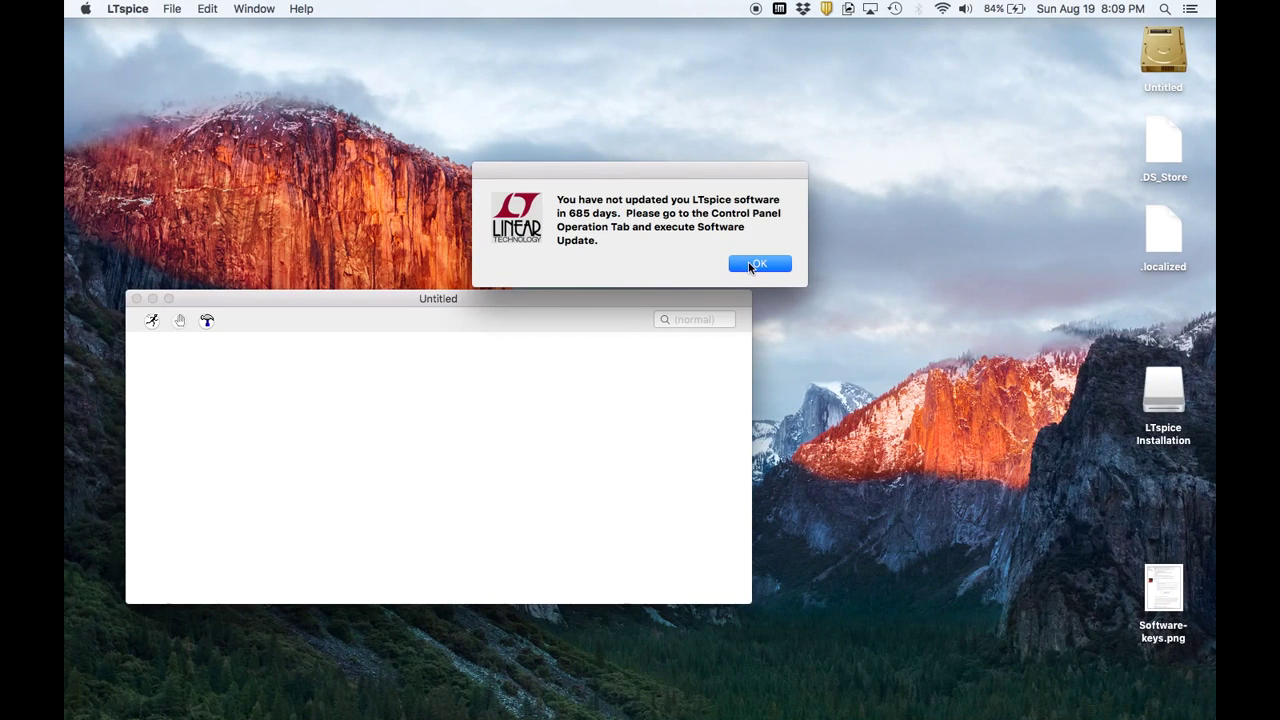
pyautogui.click(748, 263)
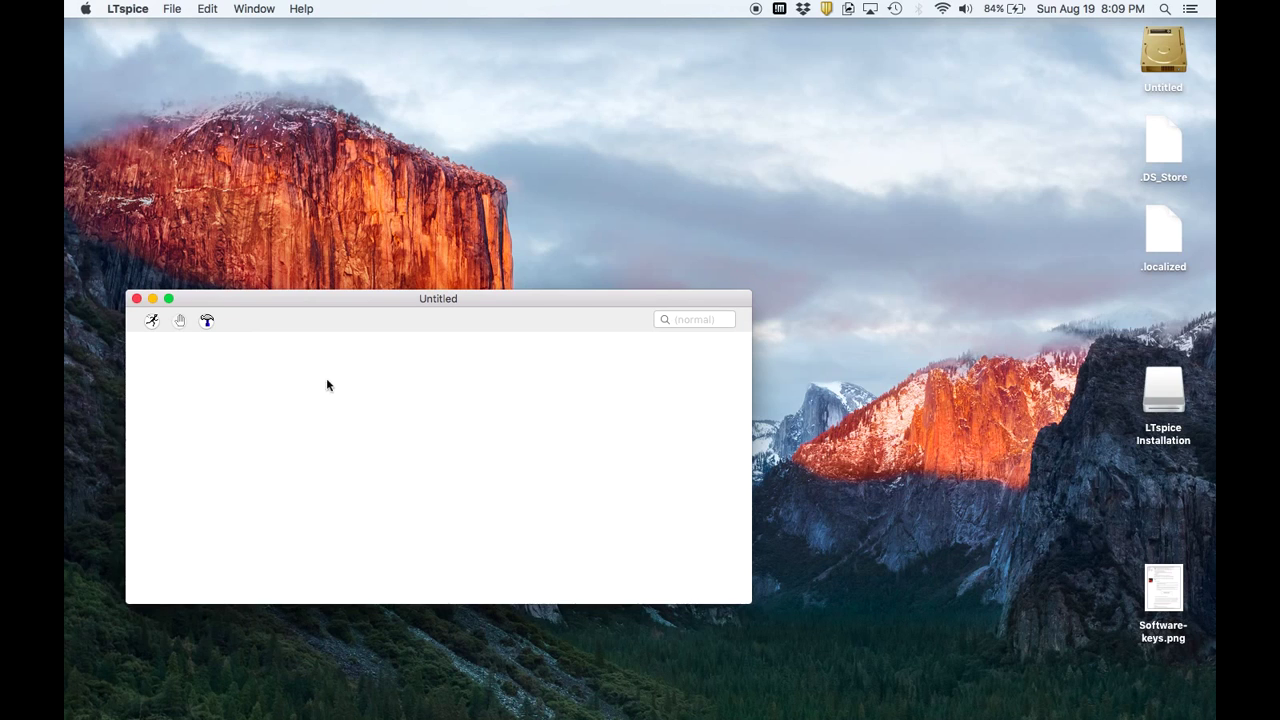
# - Make the blank schematic window full screen and turn on its grid
pyautogui.click(168, 298)
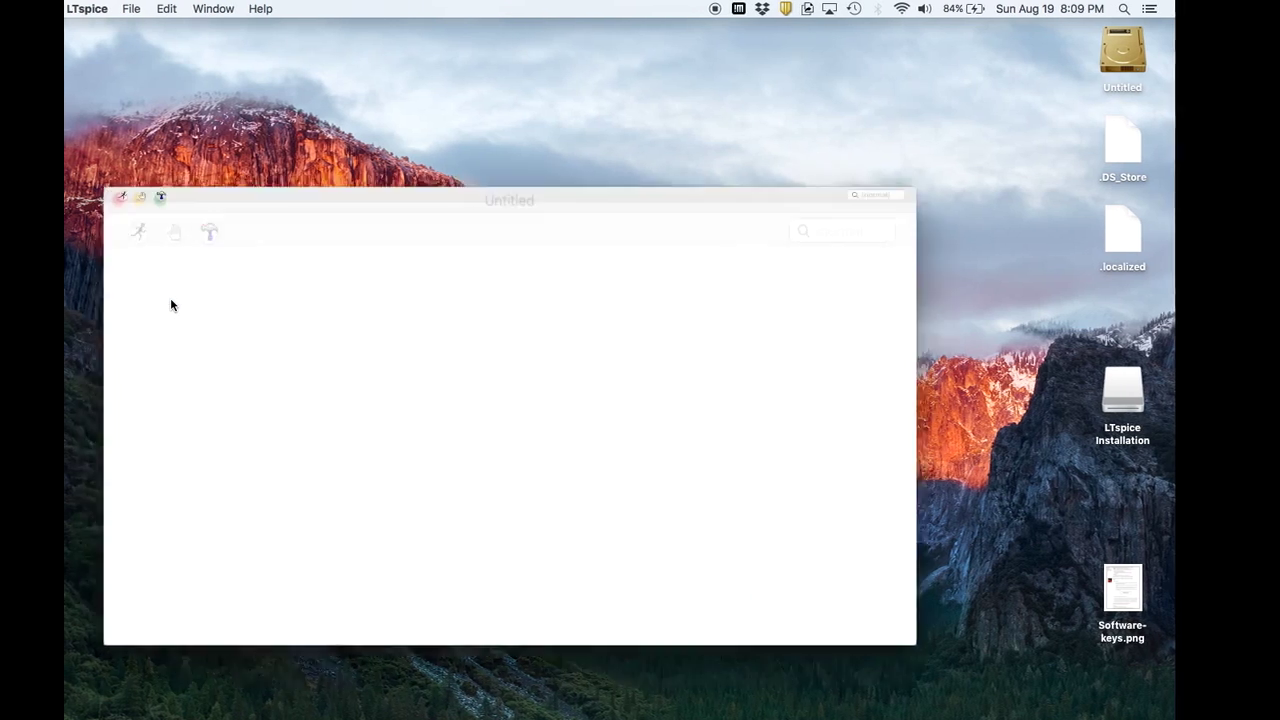
pyautogui.rightClick(474, 293)
pyautogui.moveTo(513, 346)
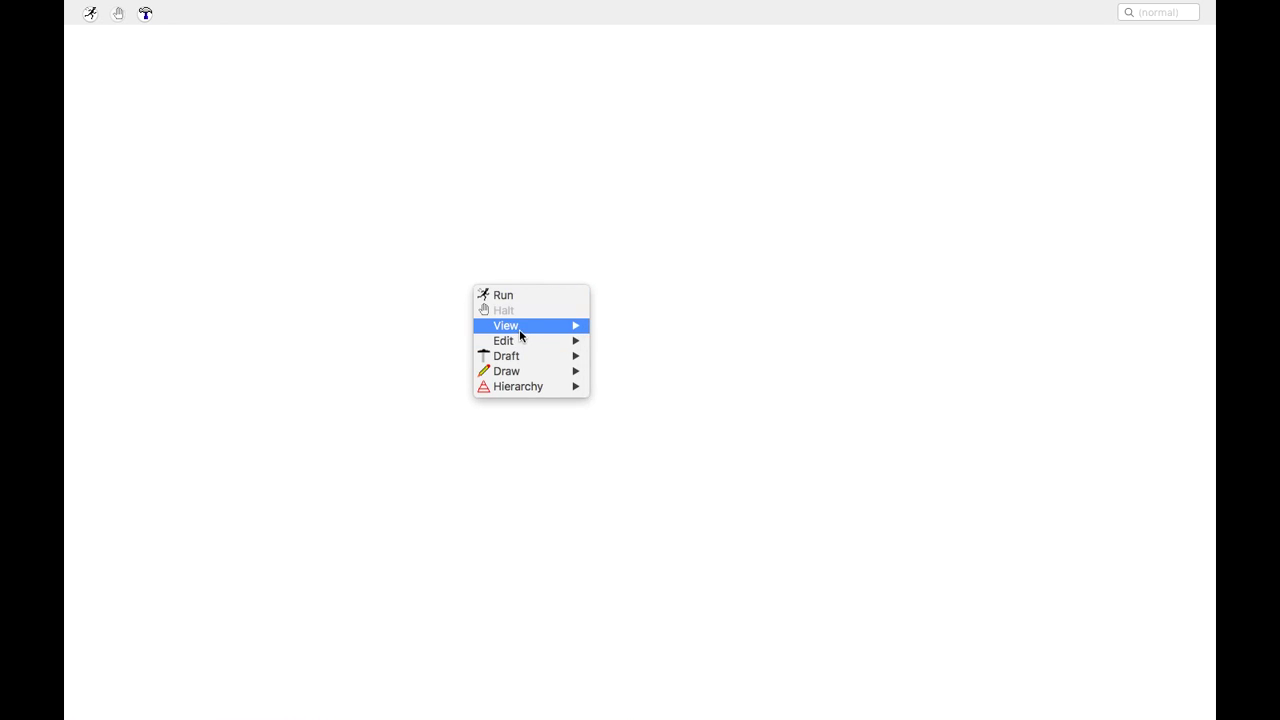
pyautogui.moveTo(533, 327)
pyautogui.click(655, 343)
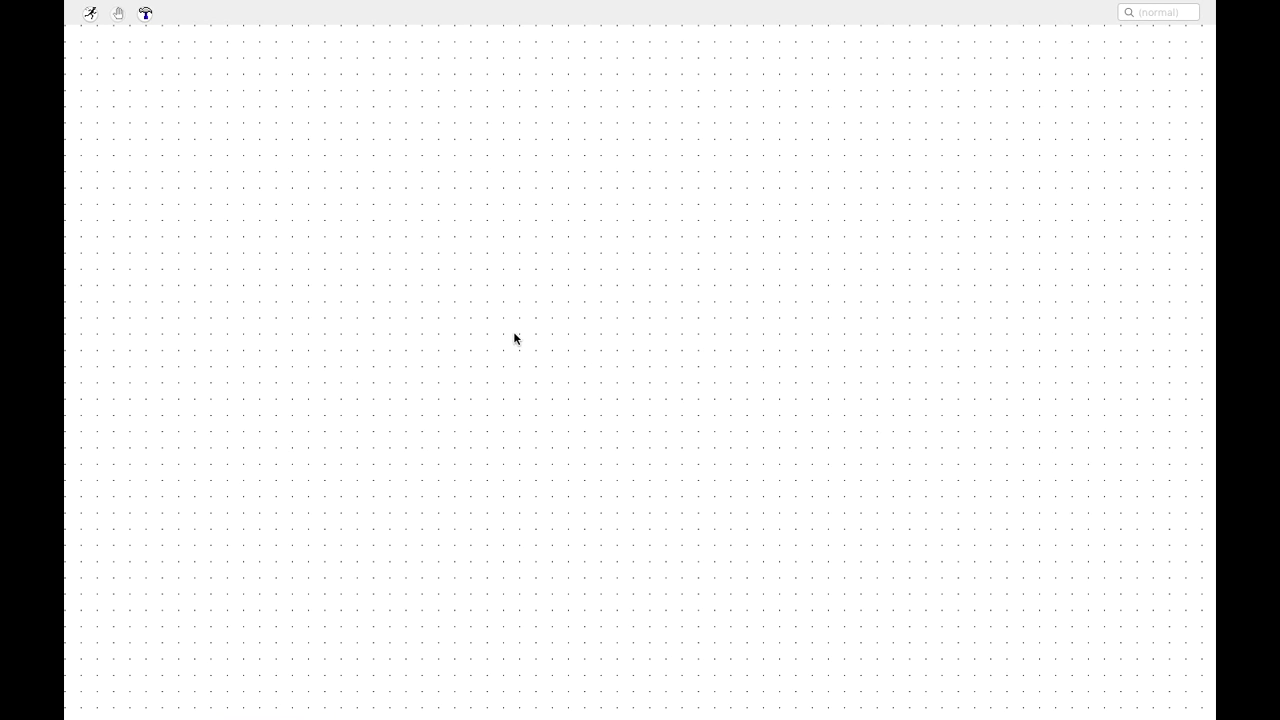
# - Draw a closed rectangular wire loop in the middle of the schematic
pyautogui.rightClick(584, 321)
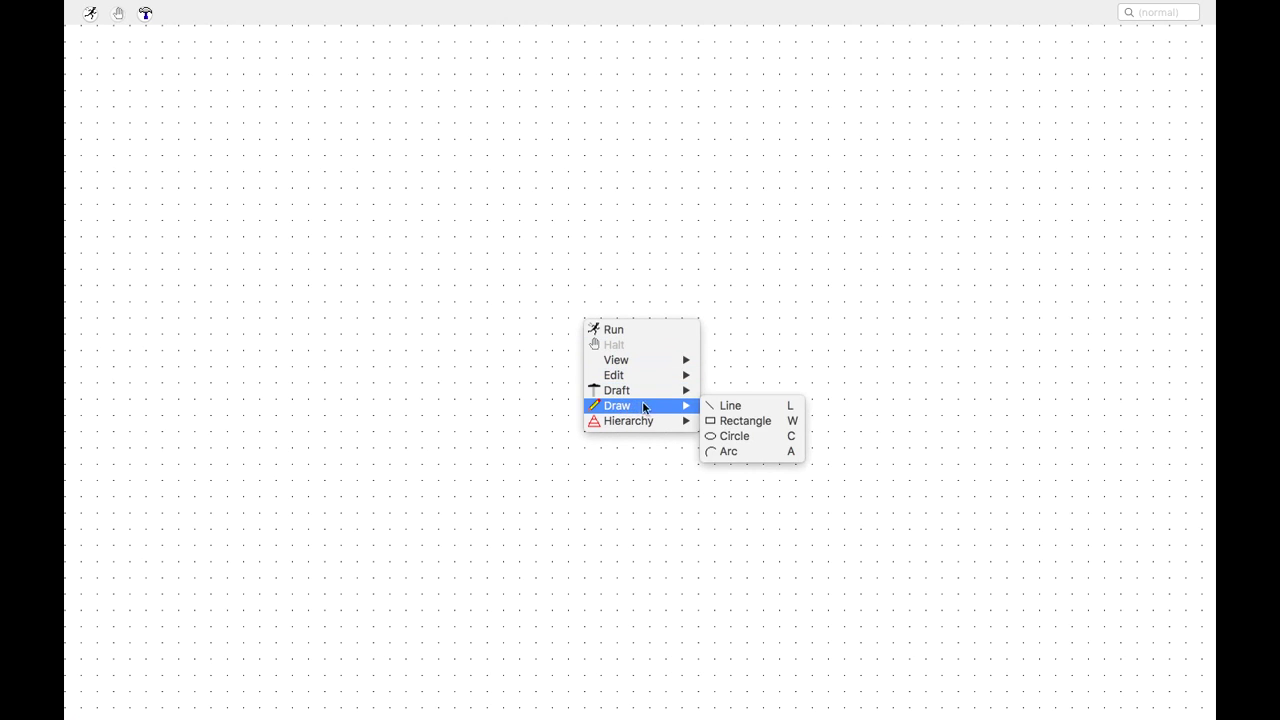
pyautogui.moveTo(646, 391)
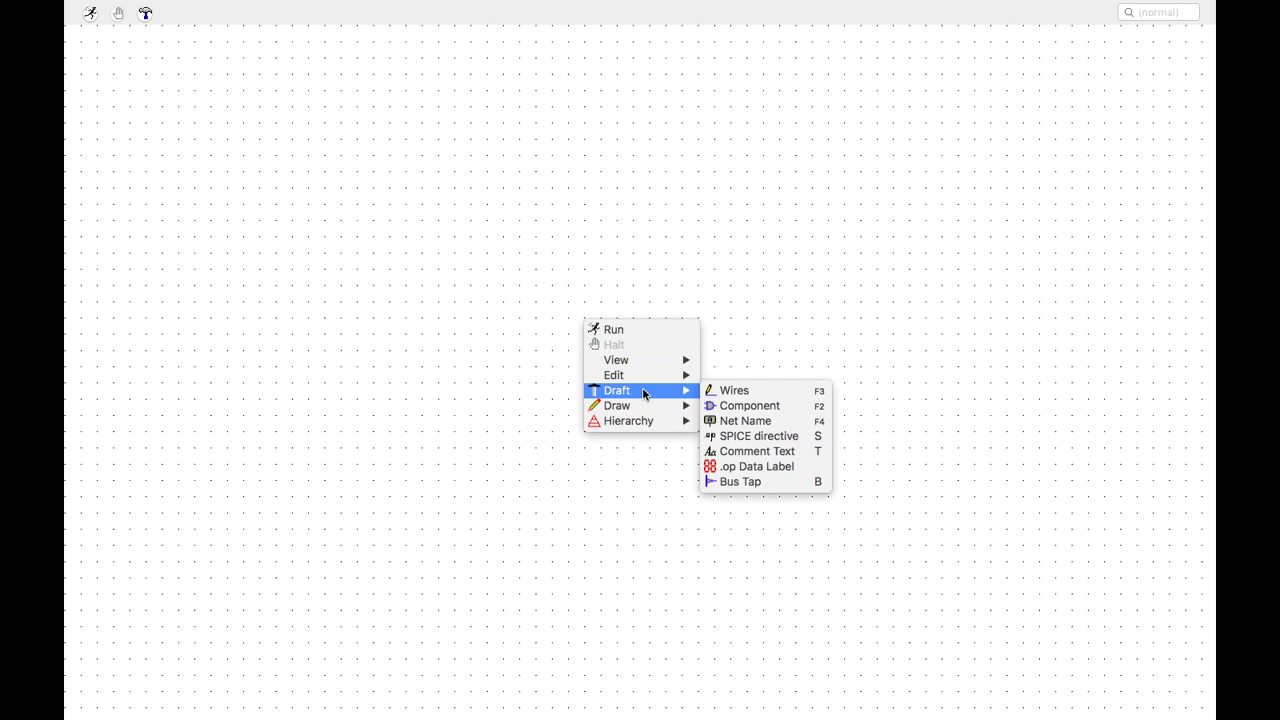
pyautogui.click(751, 393)
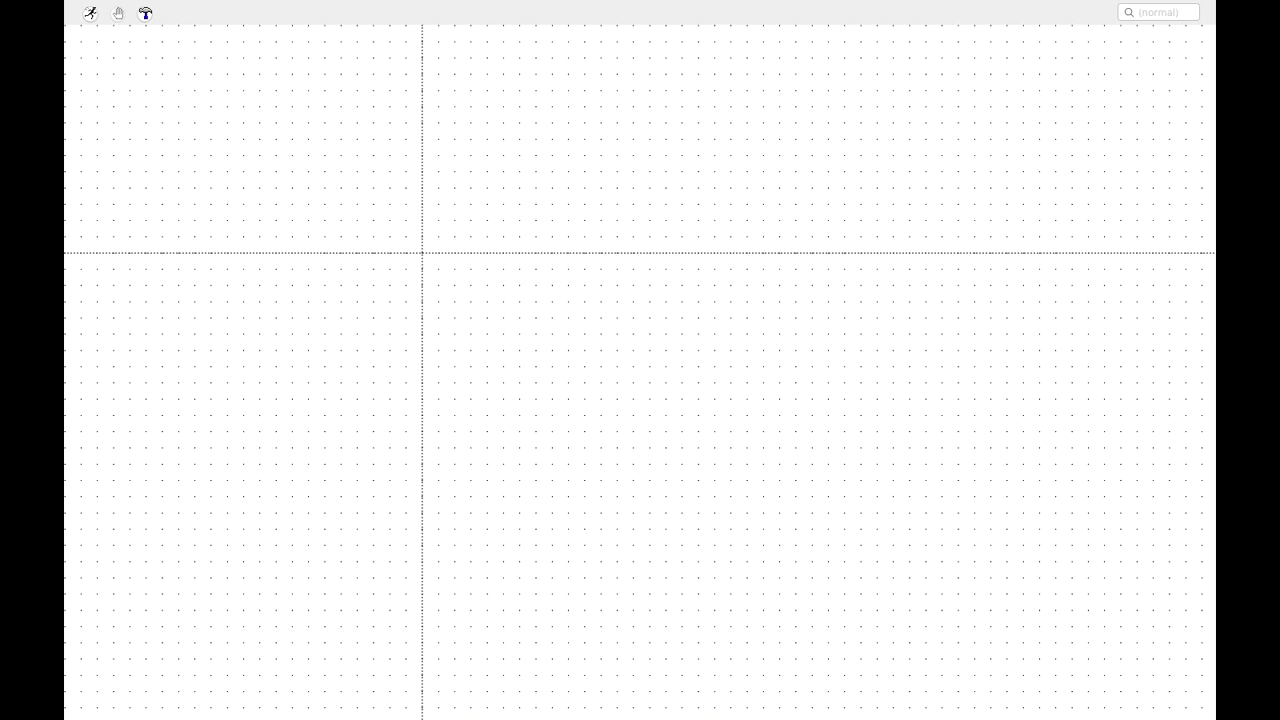
pyautogui.click(406, 204)
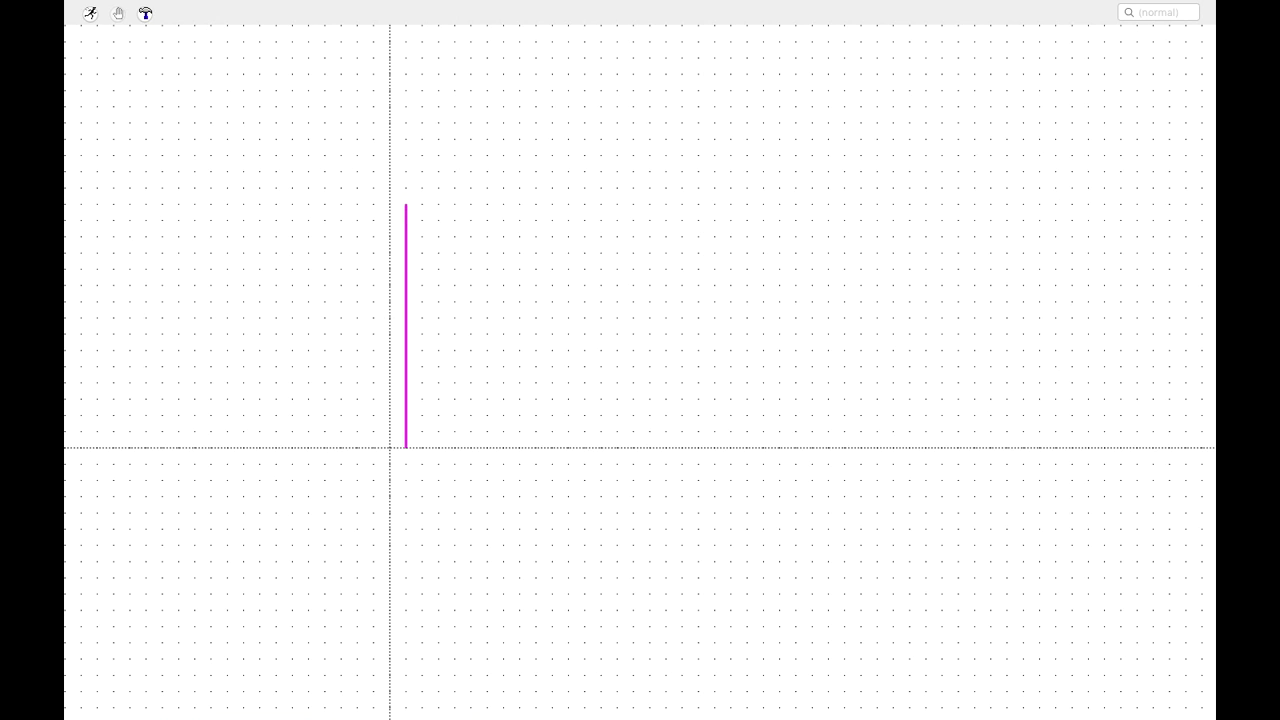
pyautogui.click(406, 464)
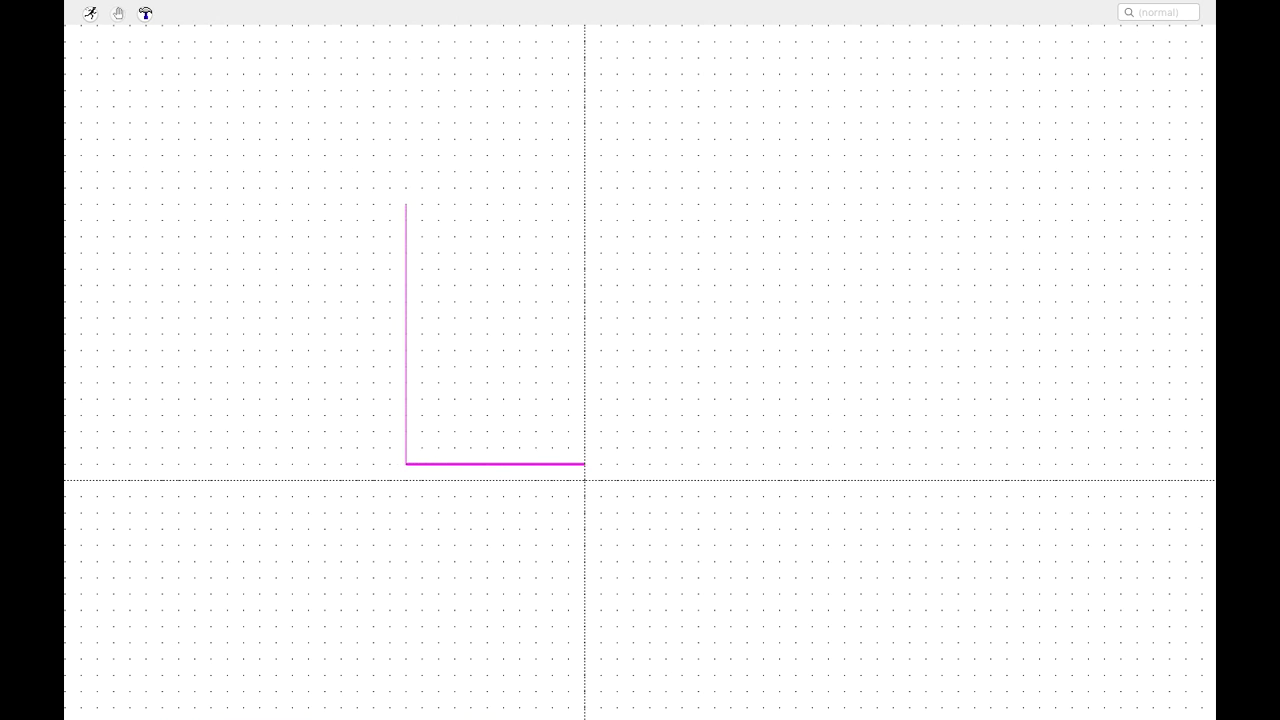
pyautogui.click(714, 464)
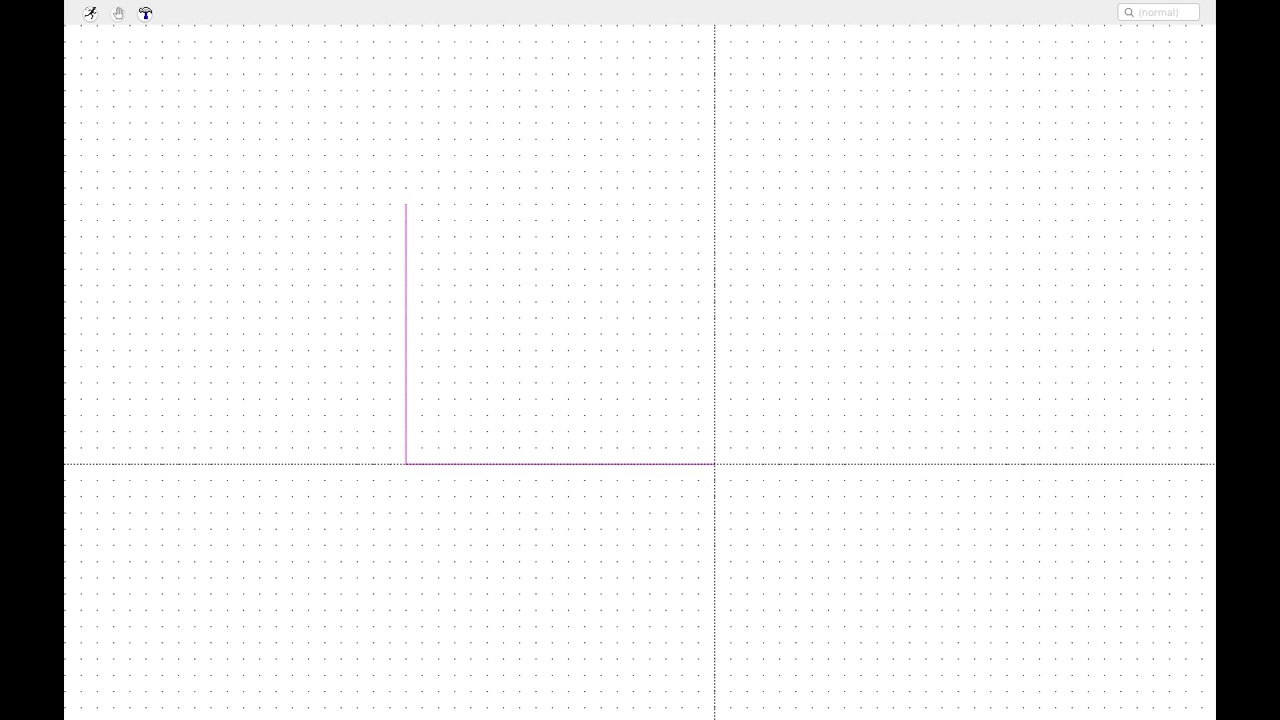
pyautogui.click(714, 204)
pyautogui.click(406, 204)
pyautogui.press('Escape')
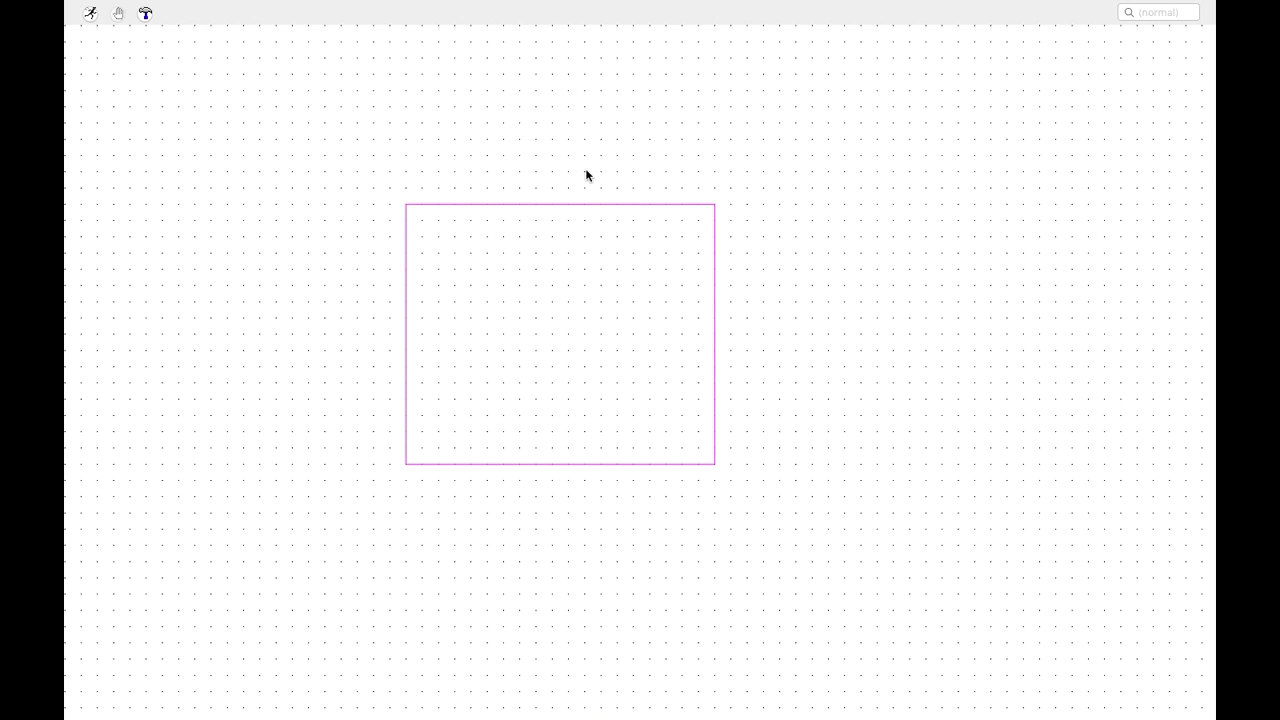
# - Place a voltage source component on the left vertical wire of the loop
pyautogui.rightClick(788, 289)
pyautogui.moveTo(837, 359)
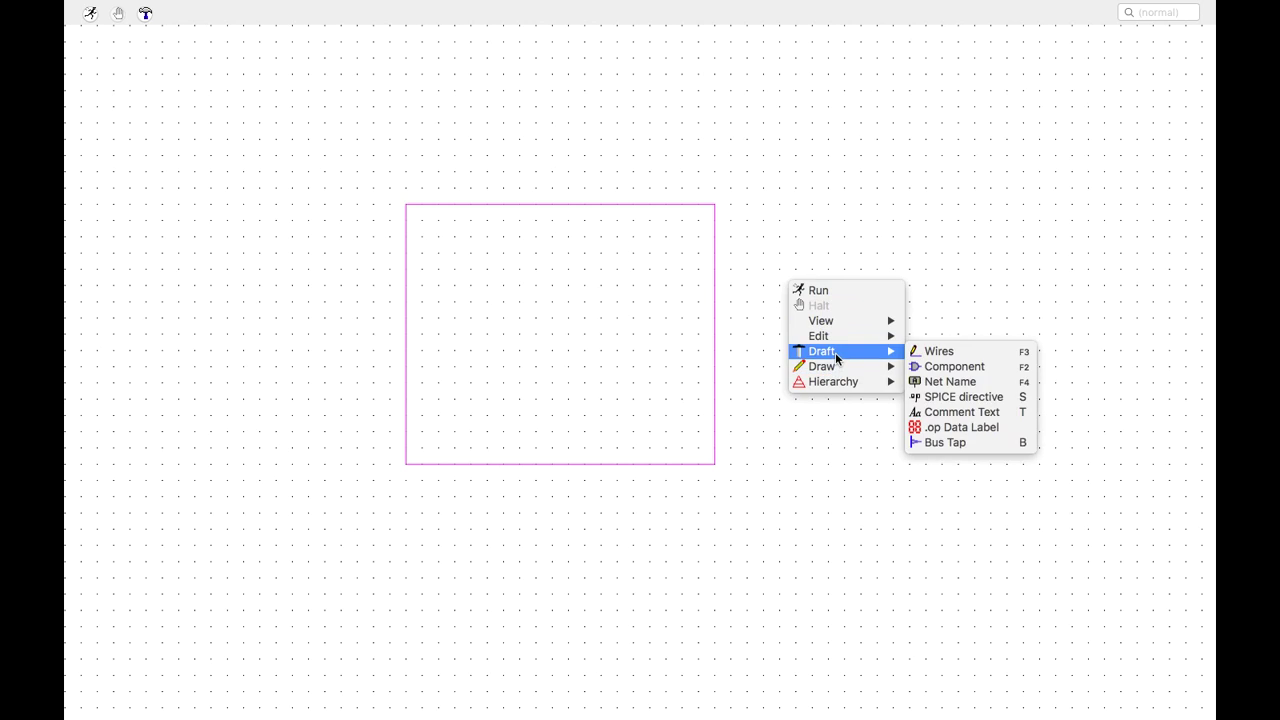
pyautogui.click(960, 367)
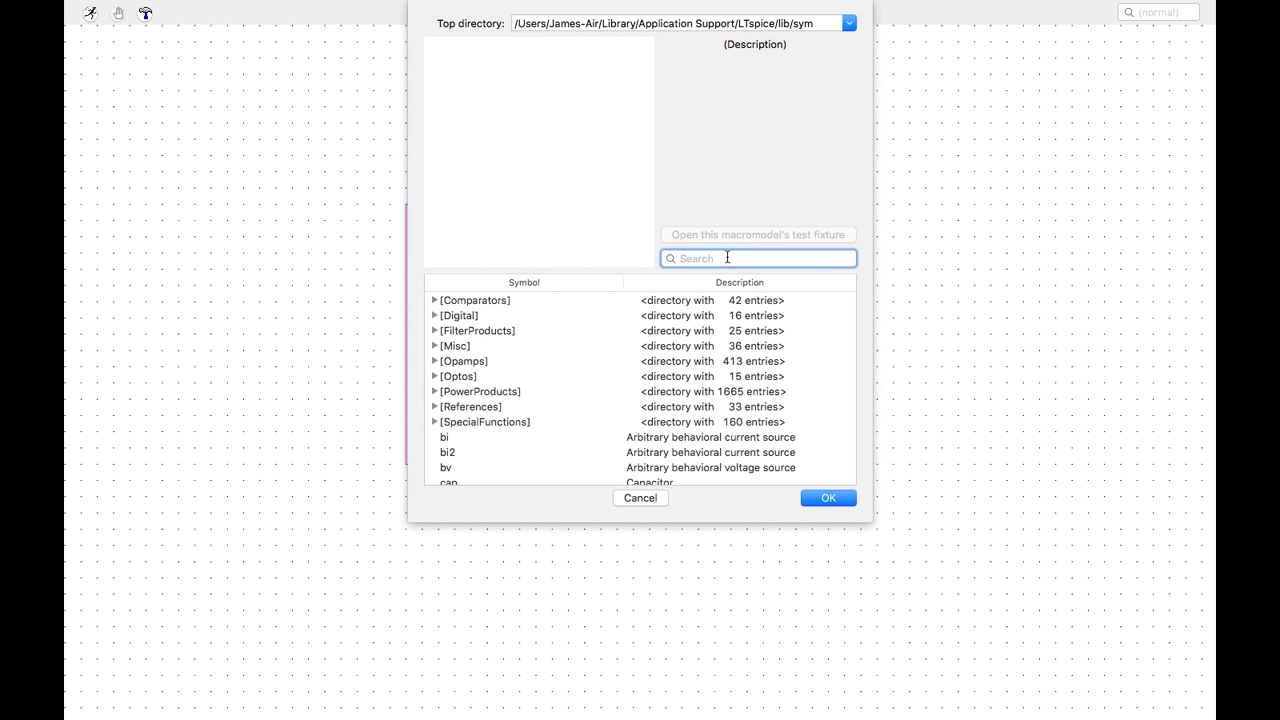
pyautogui.write('vol')
pyautogui.press('Return')
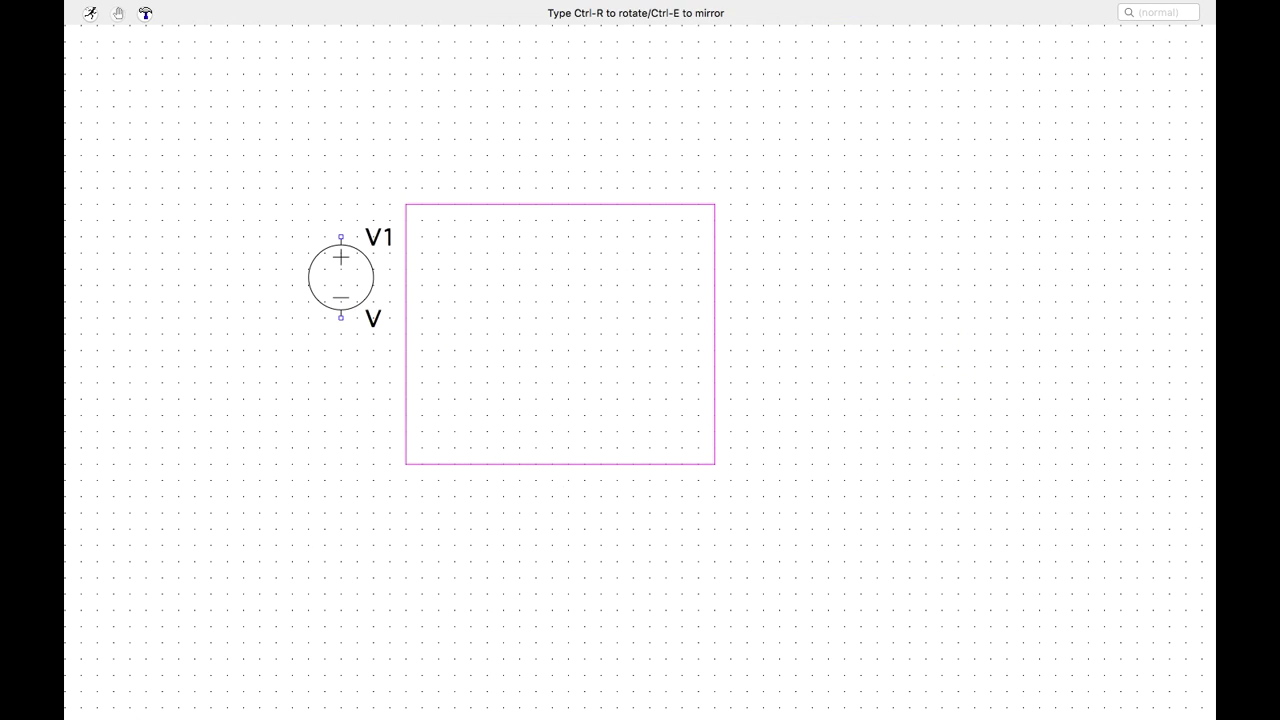
pyautogui.click(406, 326)
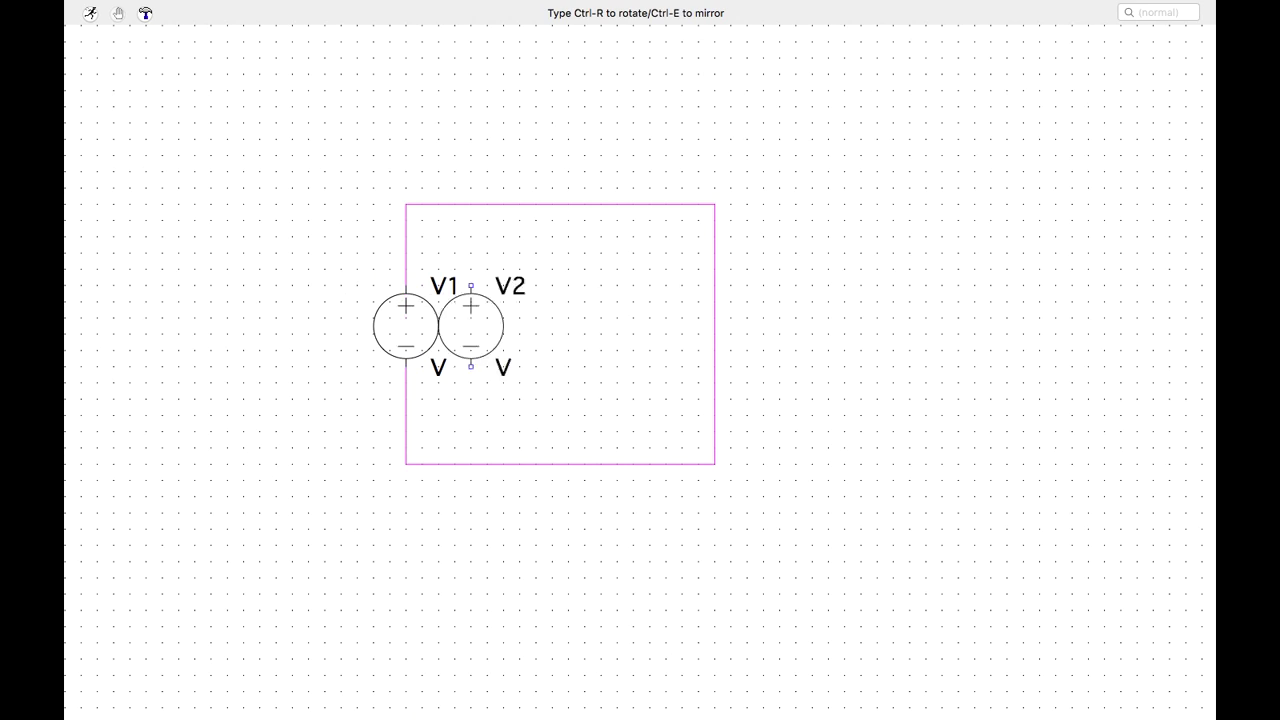
pyautogui.press('Escape')
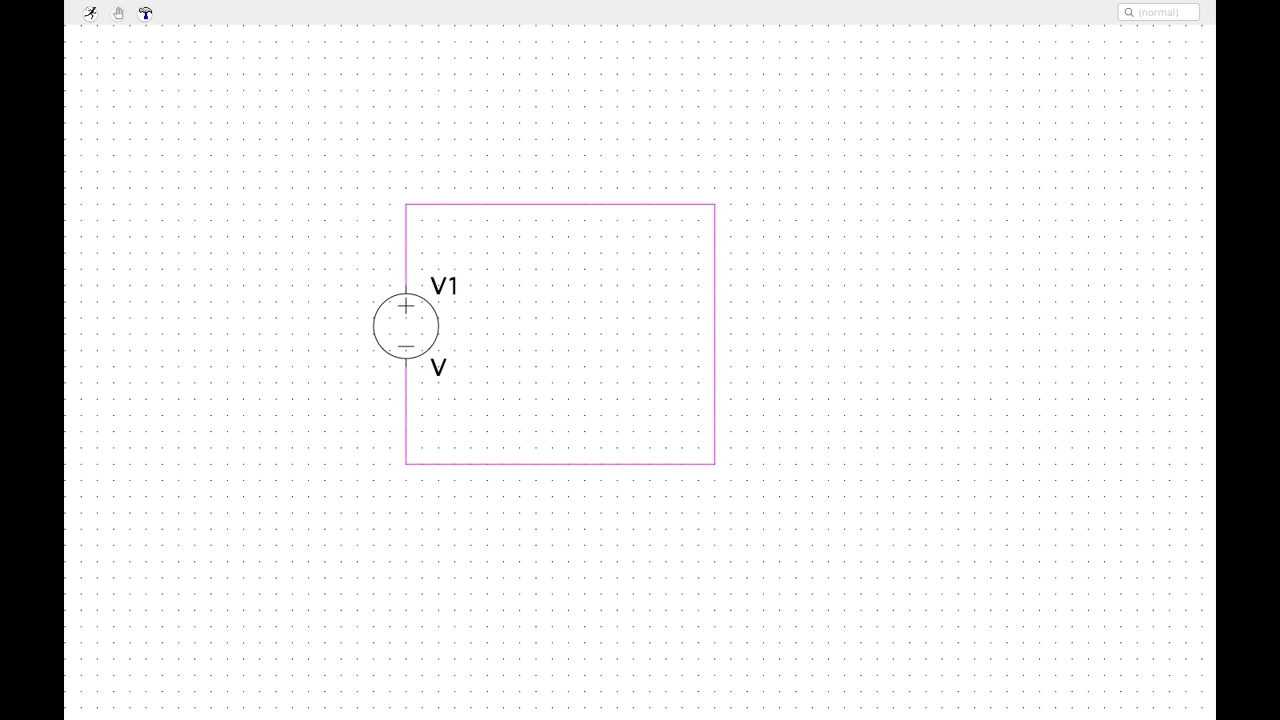
# - Place two res resistors in series, one above the other, on the right vertical wire of the loop
pyautogui.press('F2')
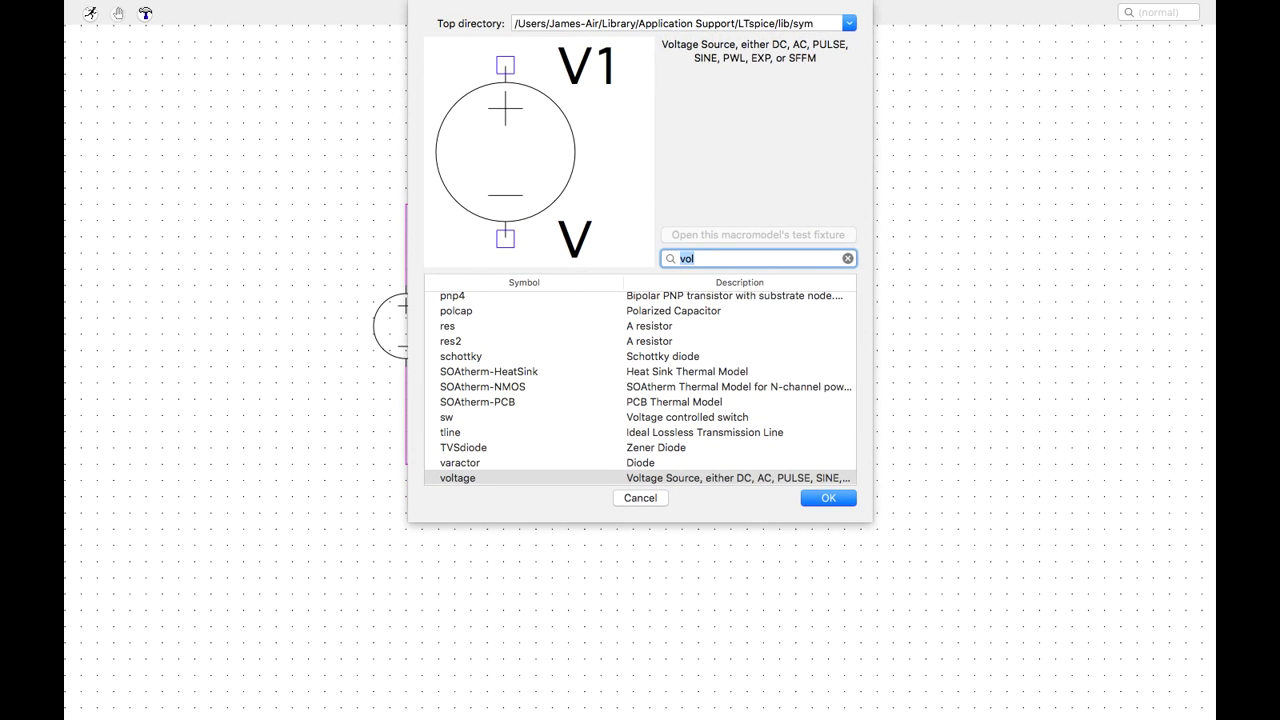
pyautogui.write('res')
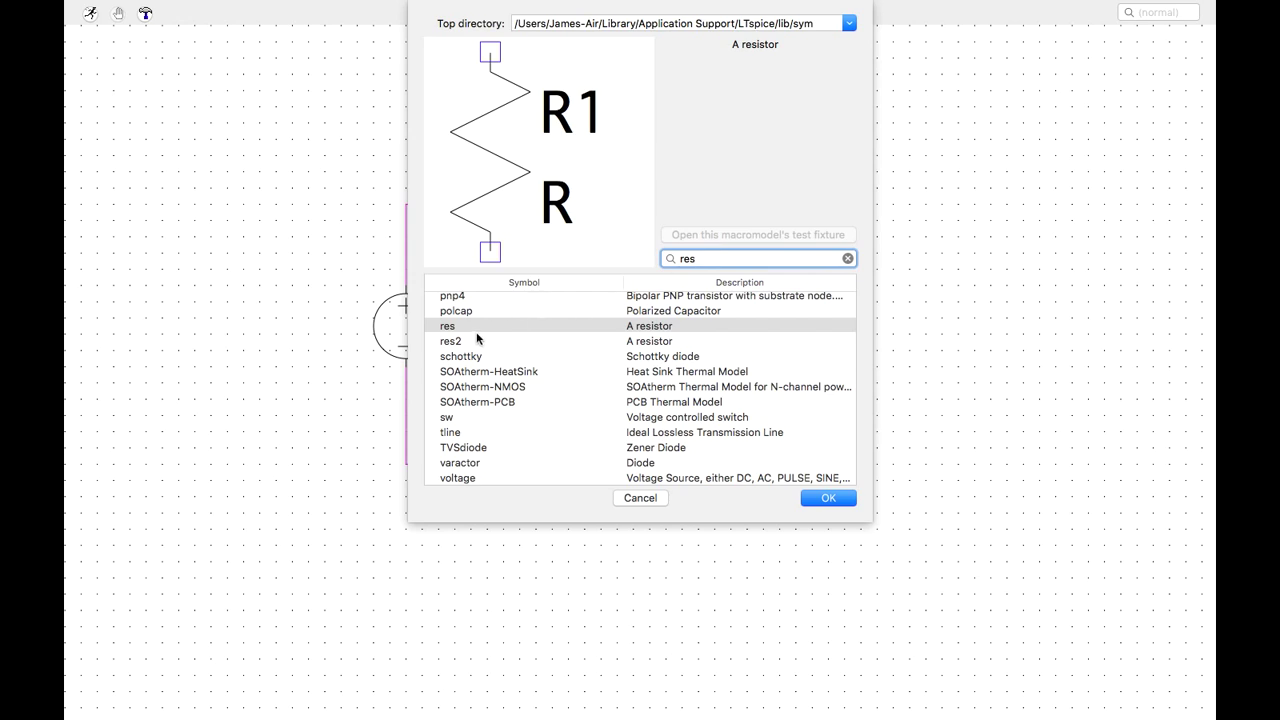
pyautogui.click(447, 332)
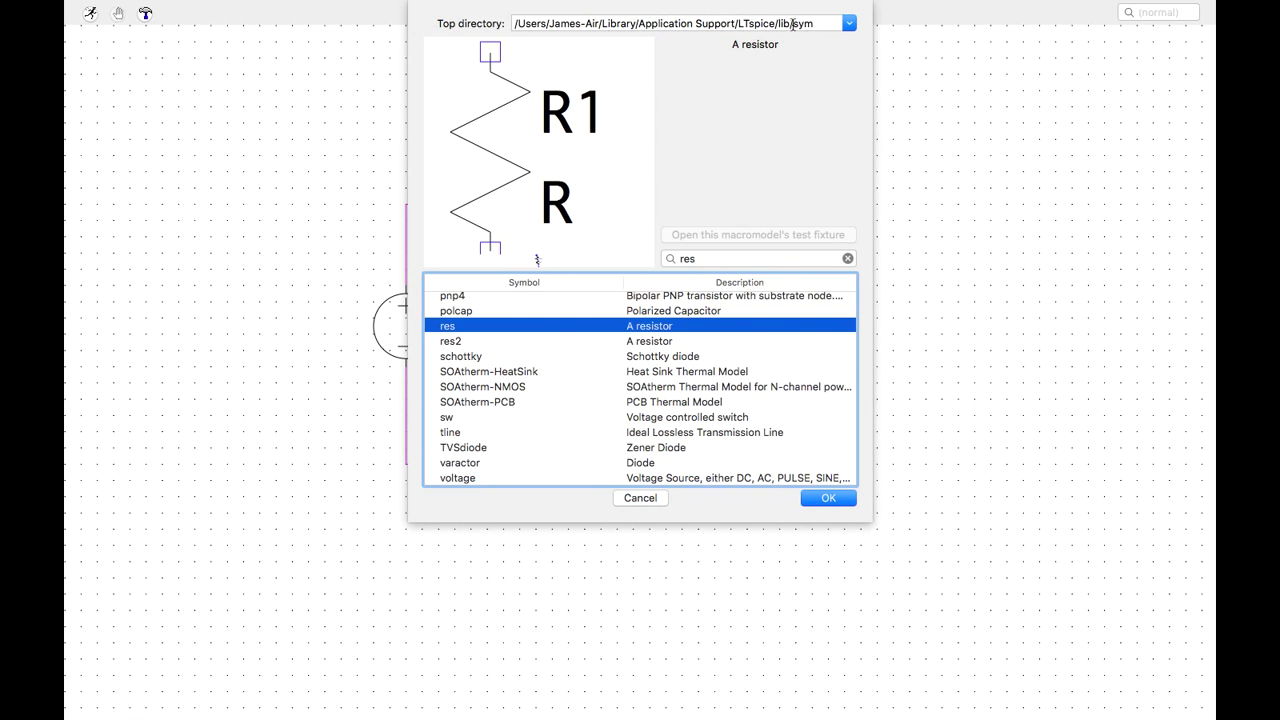
pyautogui.click(849, 28)
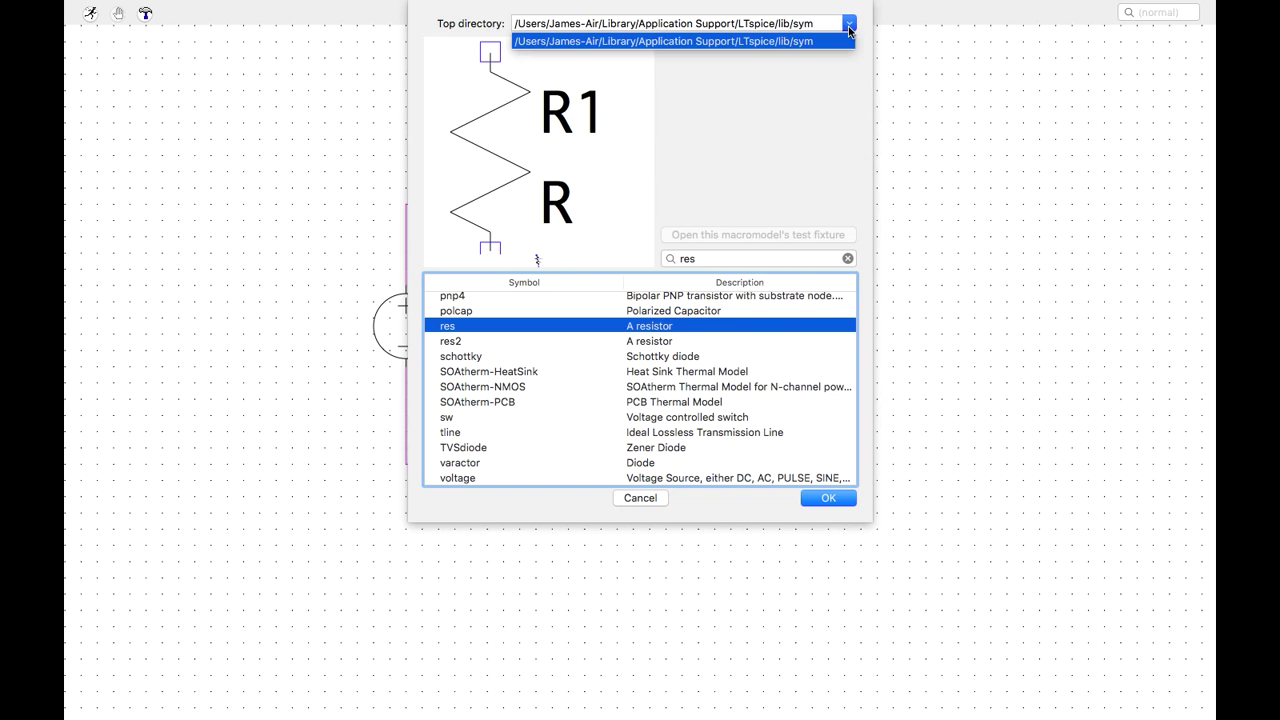
pyautogui.click(849, 31)
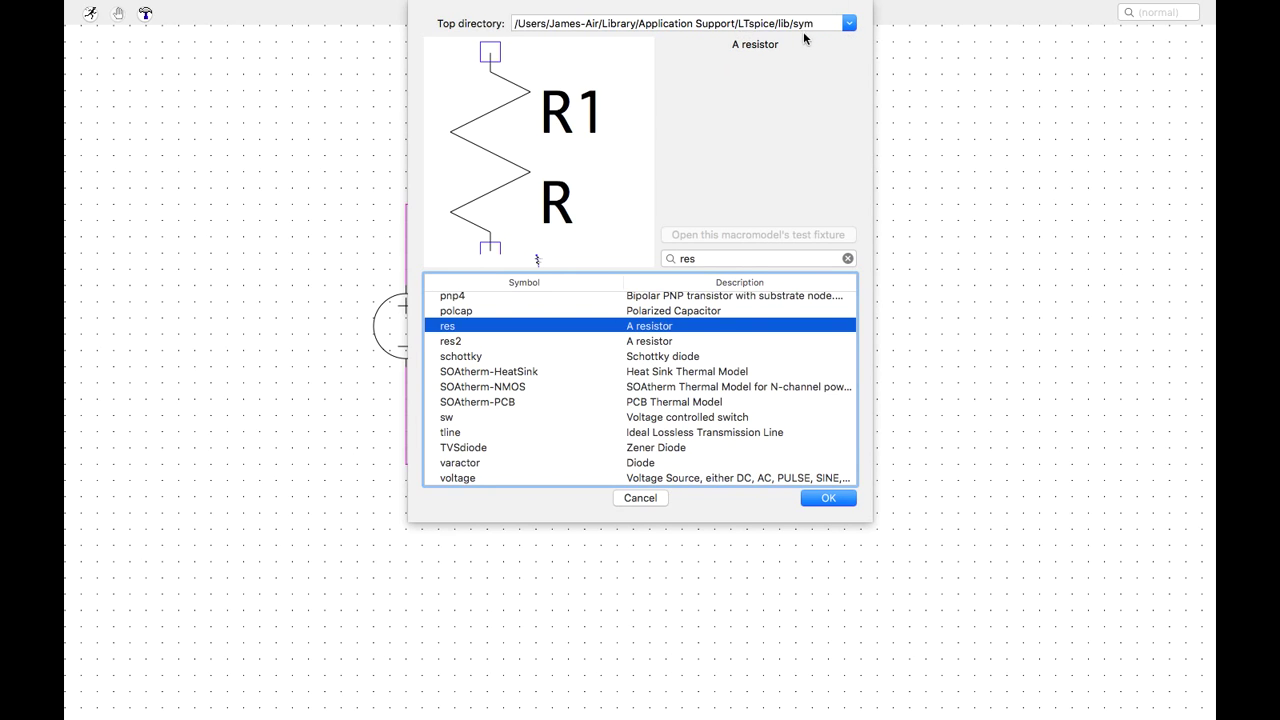
pyautogui.click(822, 498)
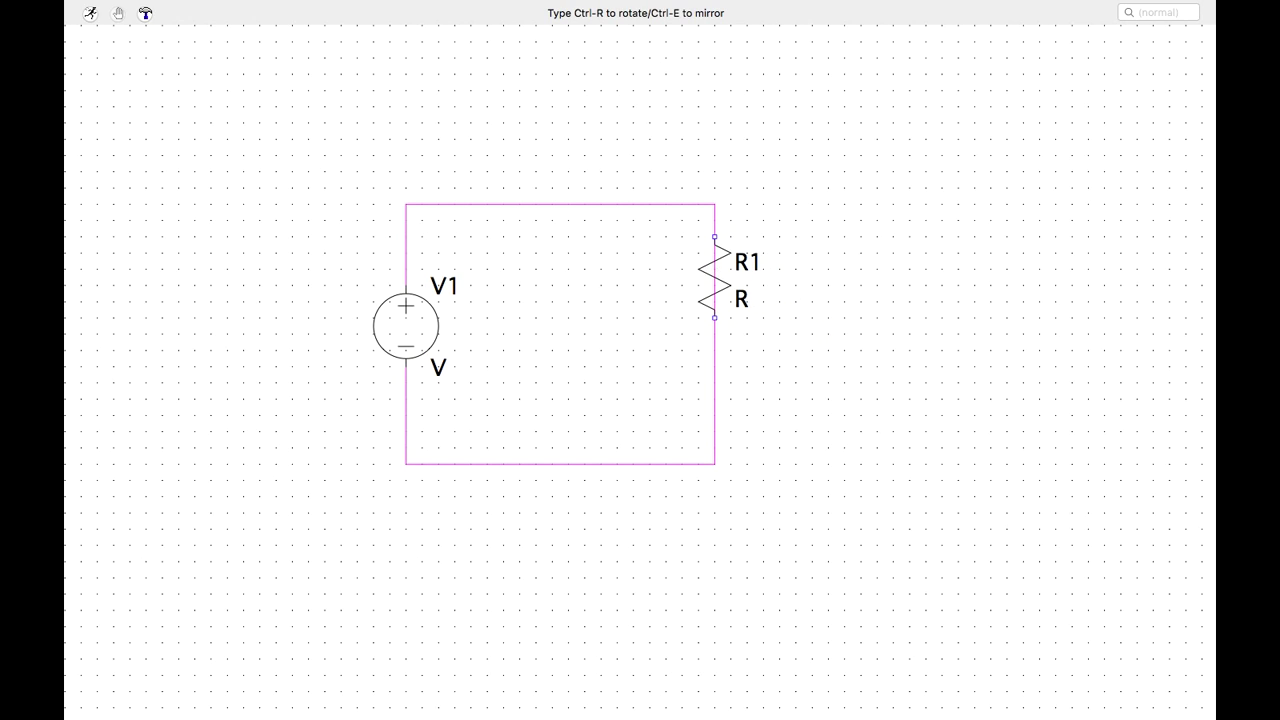
pyautogui.click(714, 277)
pyautogui.click(714, 406)
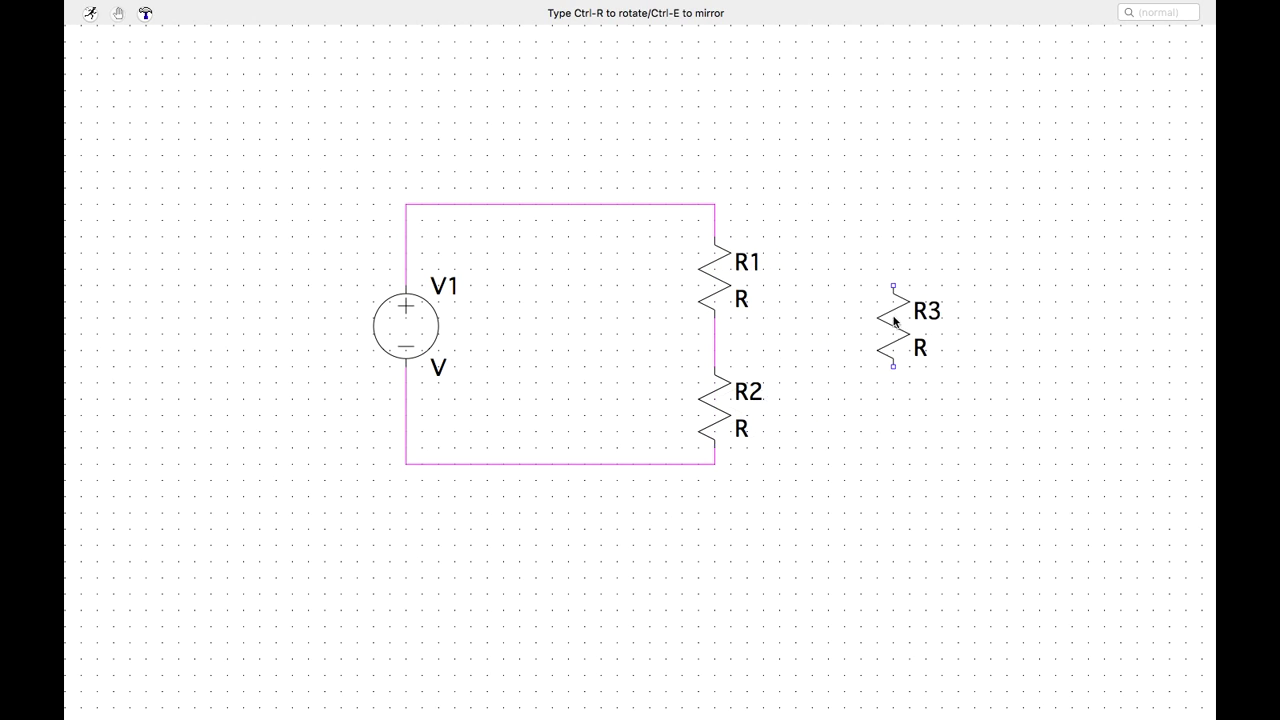
pyautogui.press('Escape')
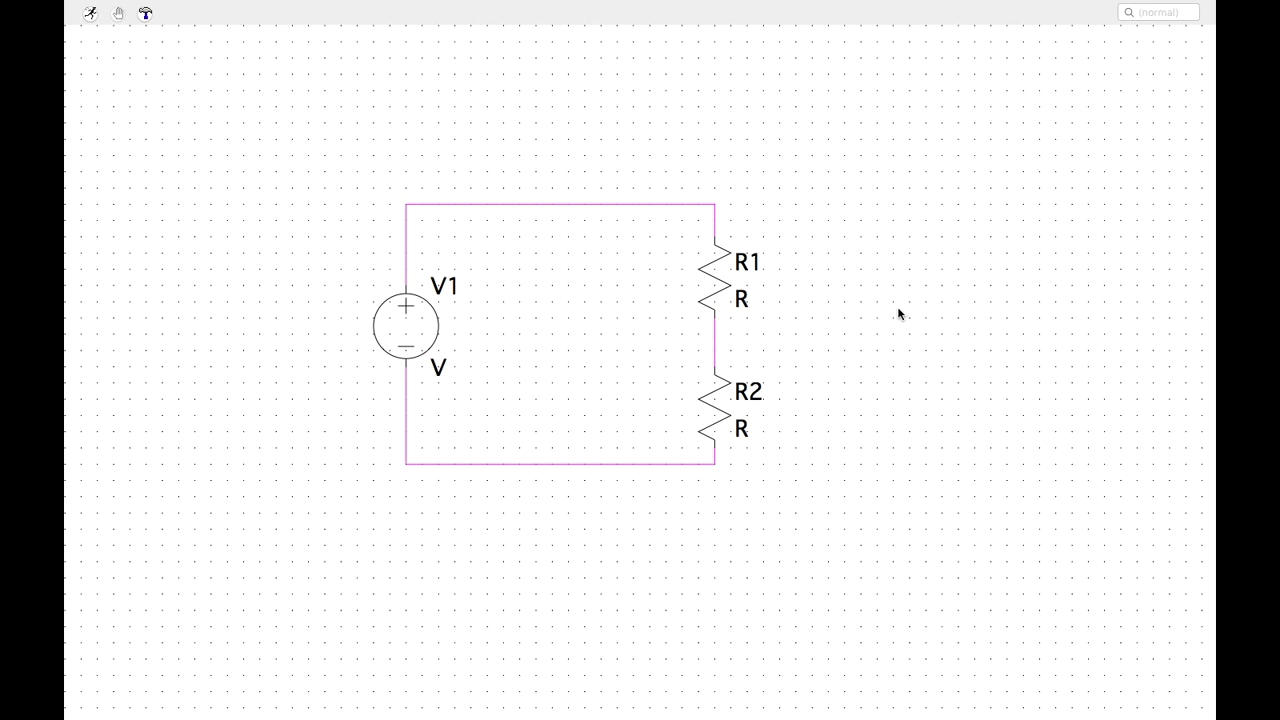
# - Place a GND (global node 0) net symbol on the bottom wire of the loop
pyautogui.rightClick(855, 352)
pyautogui.moveTo(895, 420)
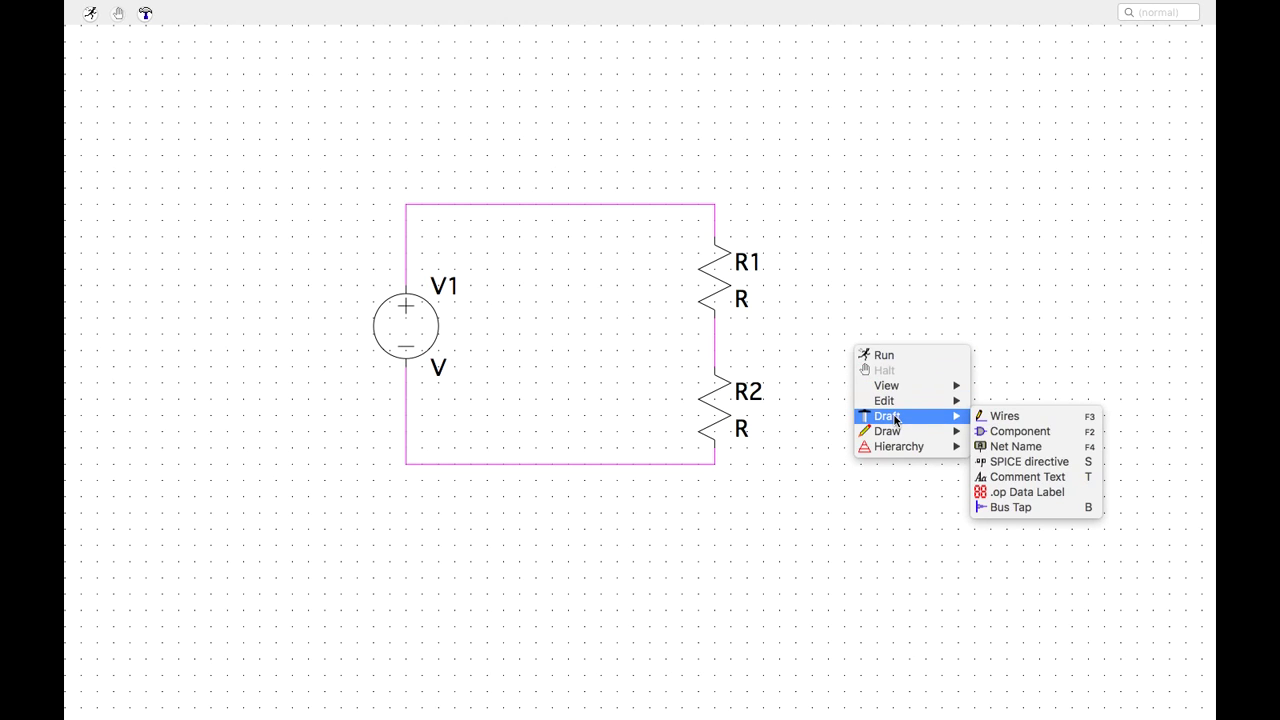
pyautogui.click(1035, 453)
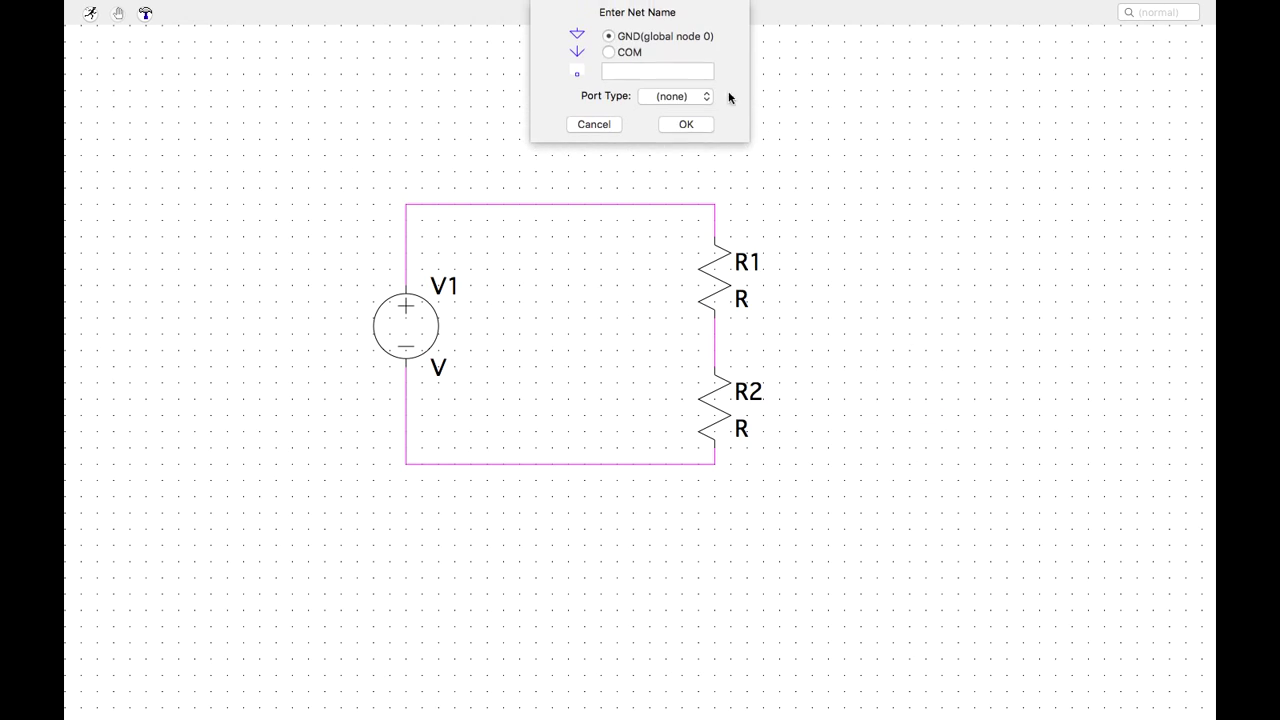
pyautogui.click(608, 37)
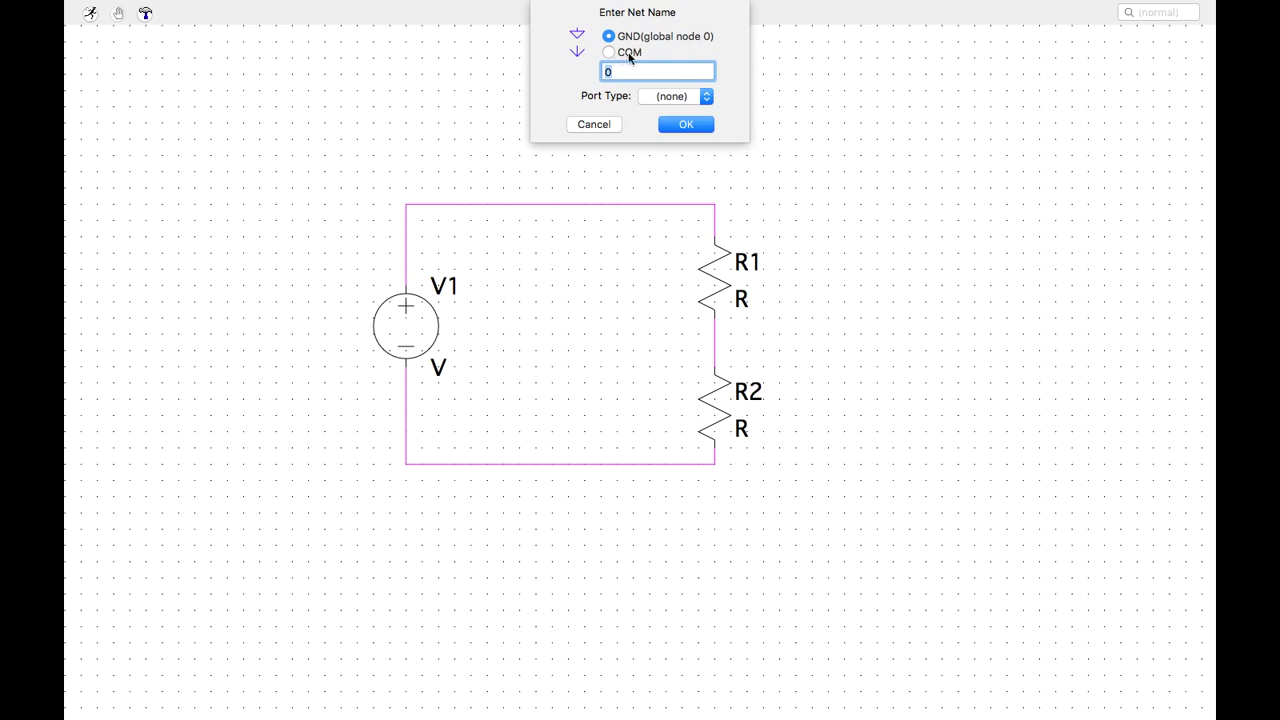
pyautogui.click(609, 53)
pyautogui.click(609, 37)
pyautogui.click(686, 125)
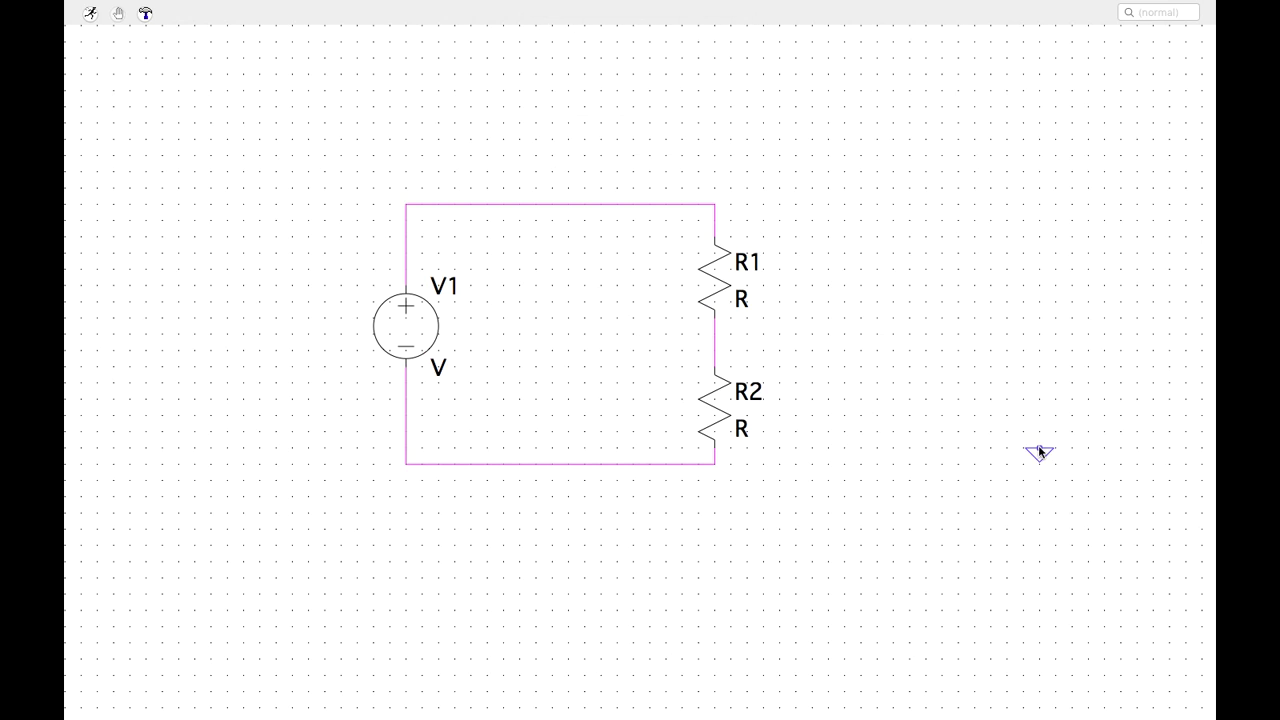
pyautogui.click(553, 468)
# - Set the DC value of voltage source V1 to 10 and leave its series resistance blank
pyautogui.rightClick(438, 367)
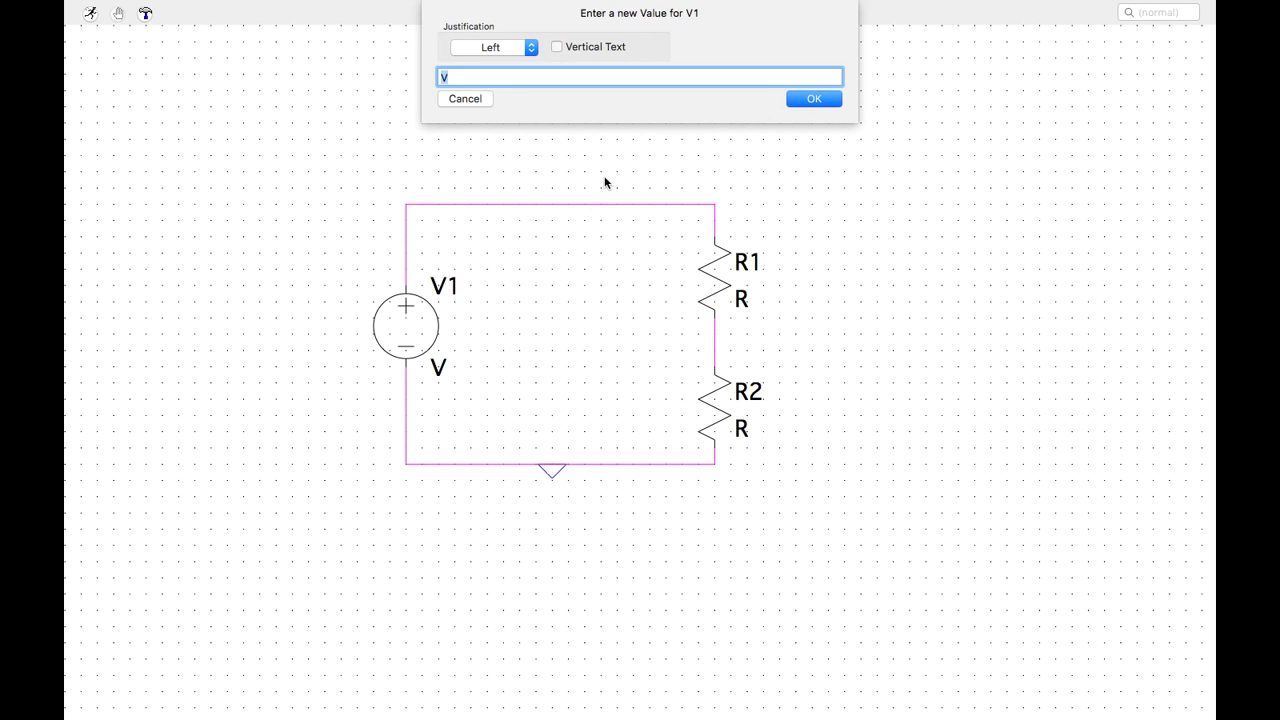
pyautogui.write('10')
pyautogui.press('Return')
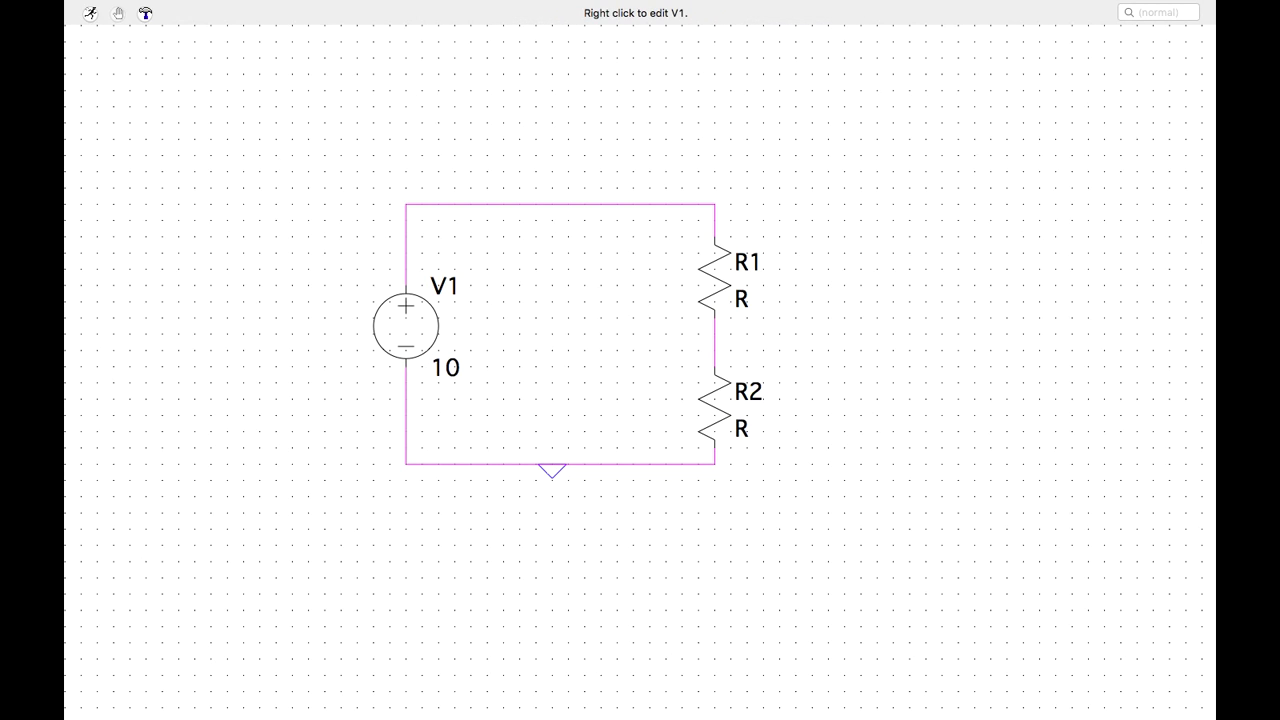
pyautogui.rightClick(405, 325)
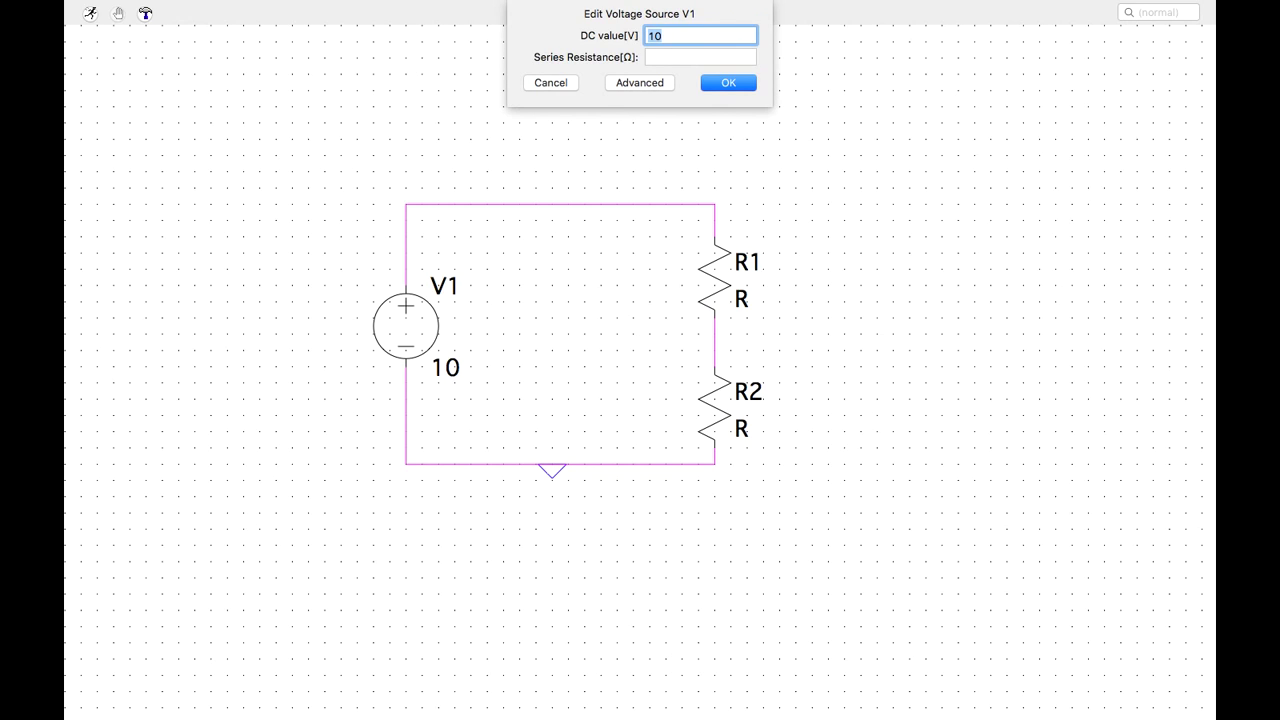
pyautogui.click(700, 57)
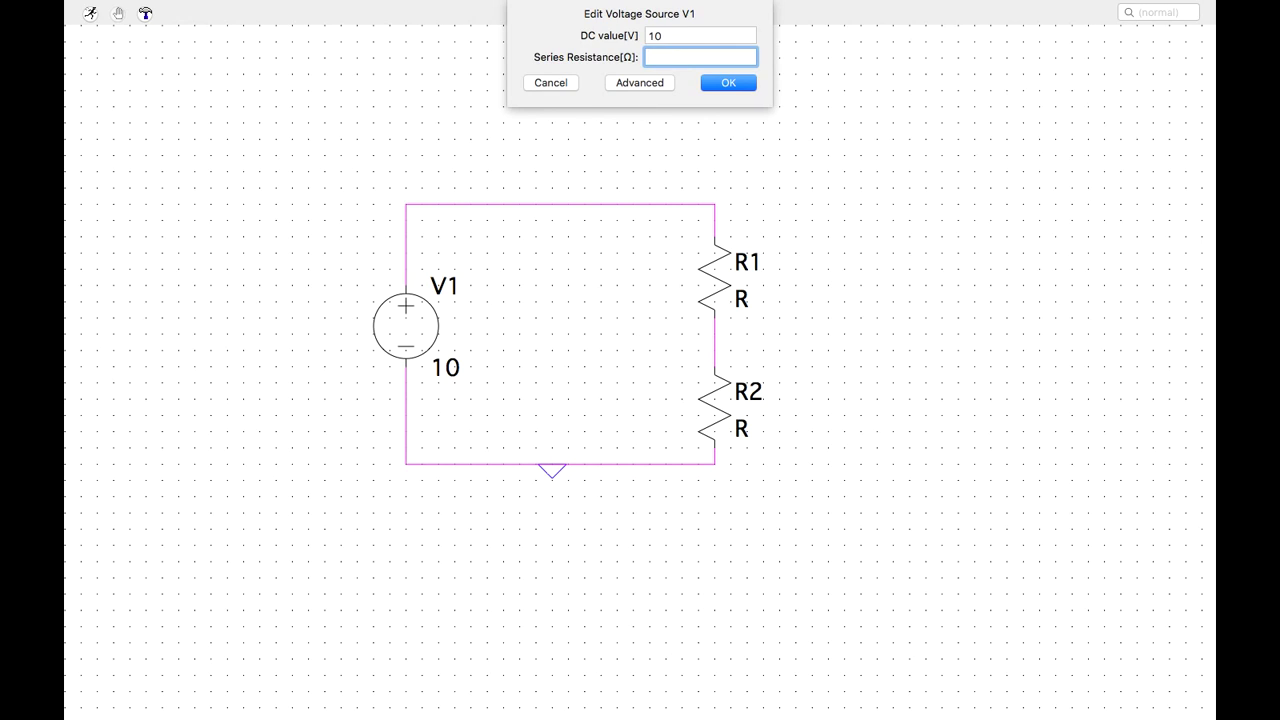
pyautogui.press('Return')
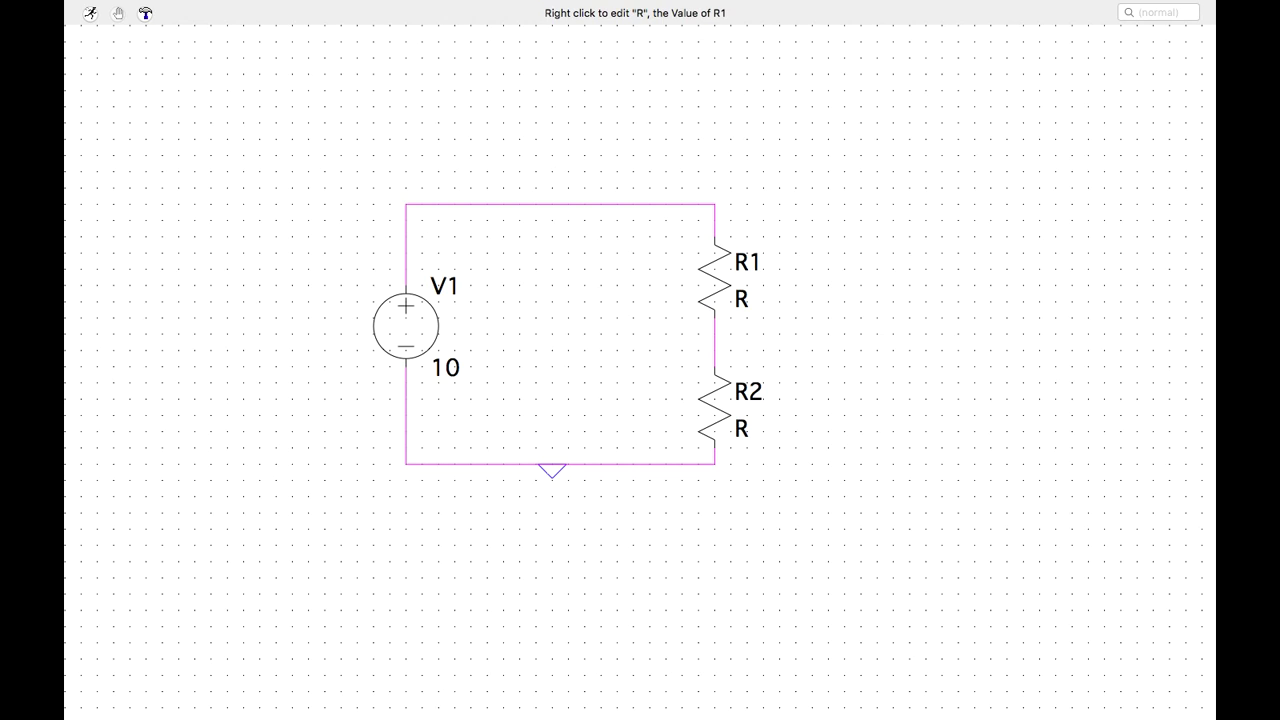
# - Set the resistance of both R1 and R2 to 1k
pyautogui.rightClick(741, 299)
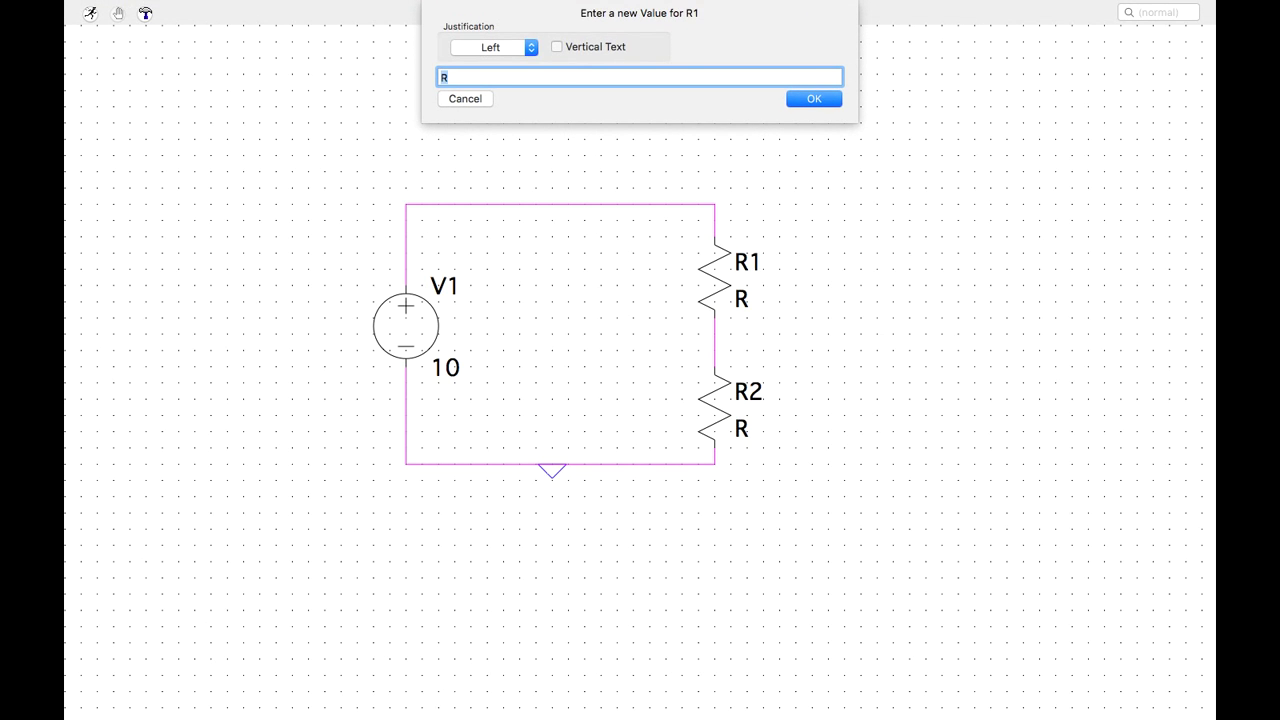
pyautogui.write('1k')
pyautogui.press('Return')
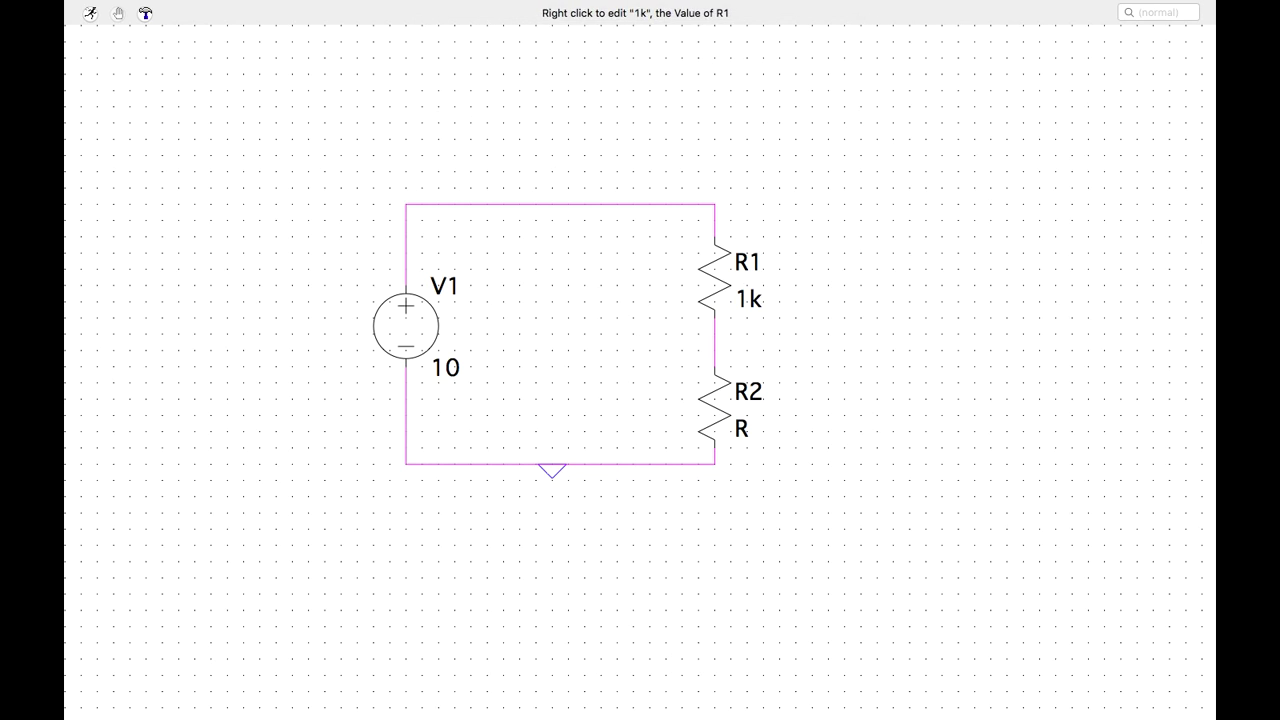
pyautogui.rightClick(733, 423)
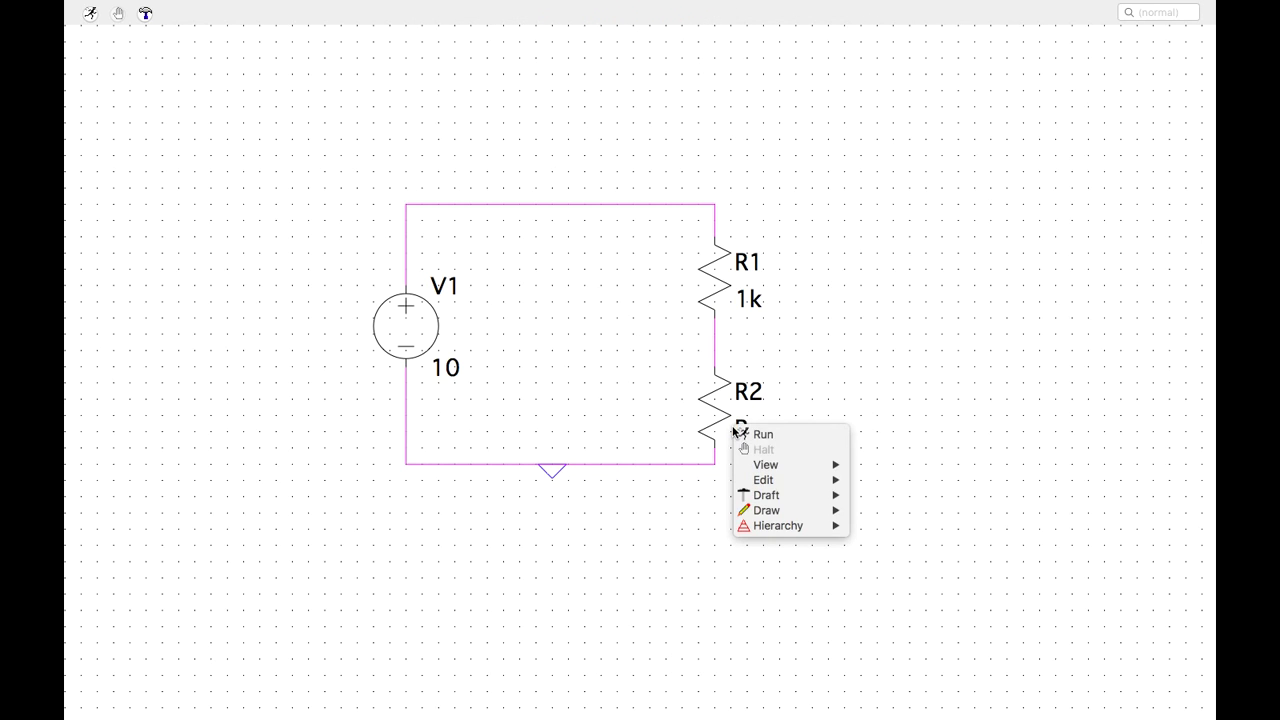
pyautogui.click(718, 414)
pyautogui.rightClick(718, 414)
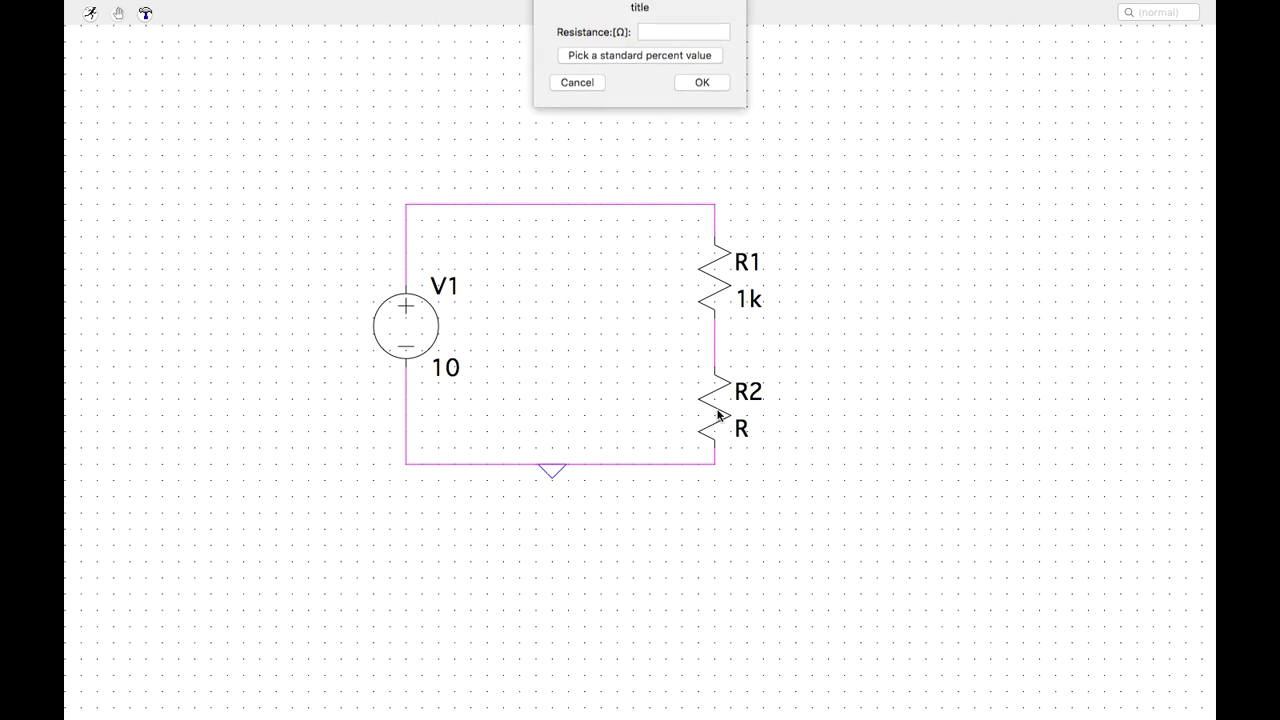
pyautogui.write('1k')
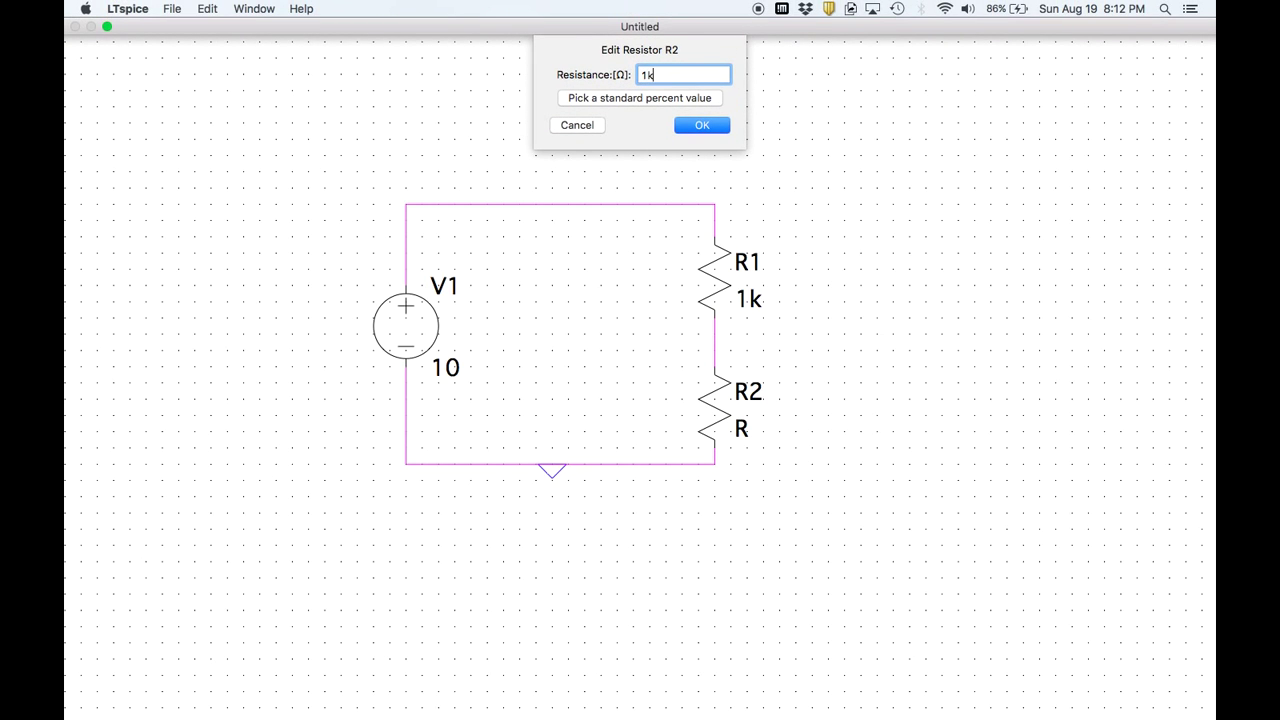
pyautogui.press('Return')
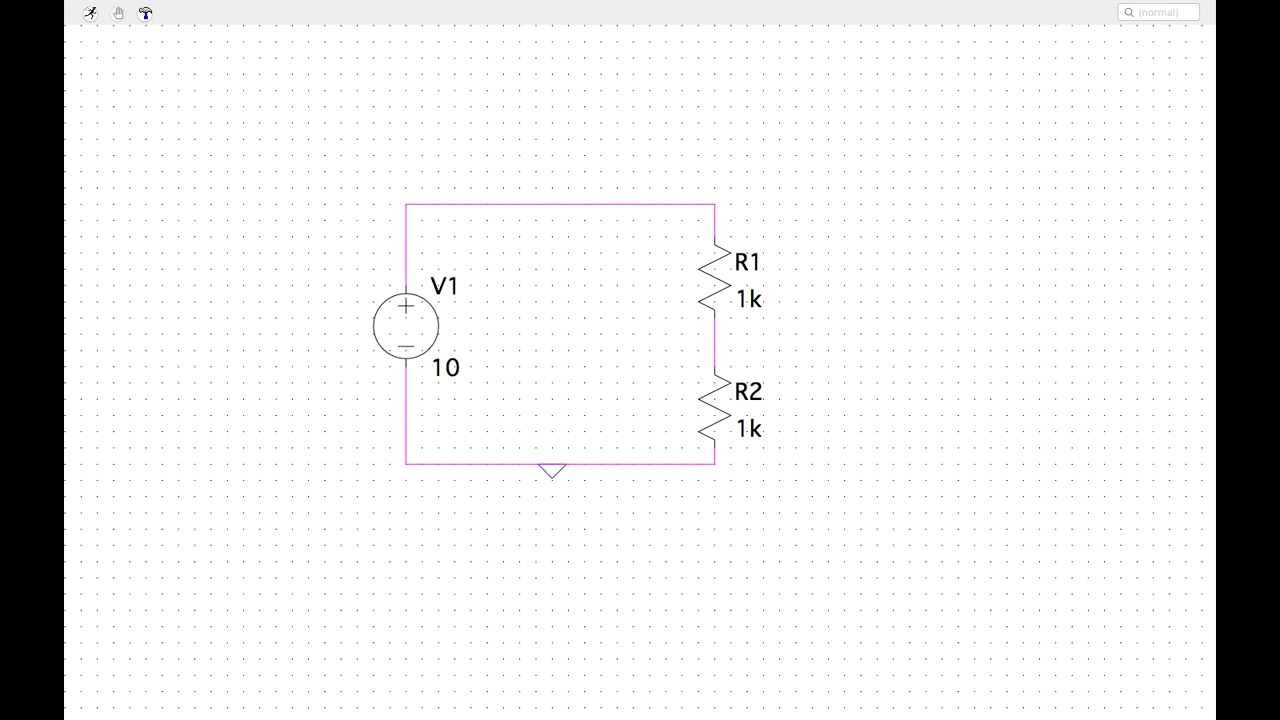
# - Try to run the simulation of the circuit without an analysis command
pyautogui.click(91, 13)
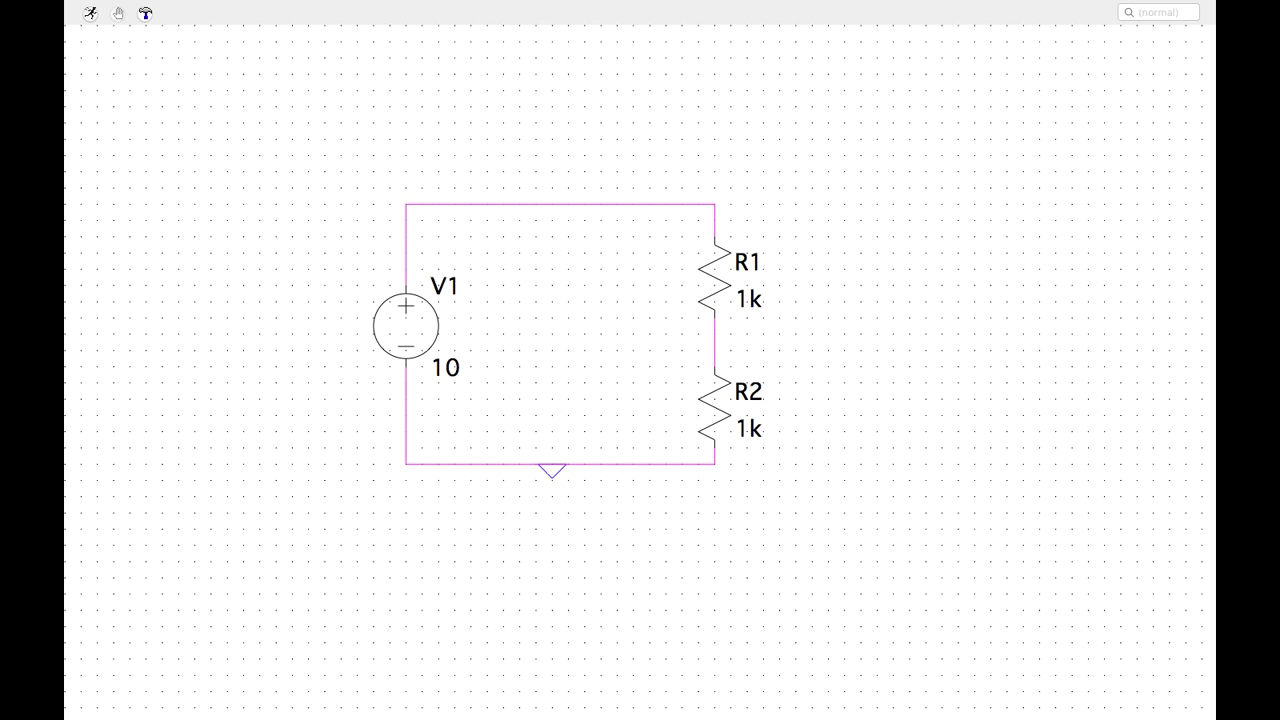
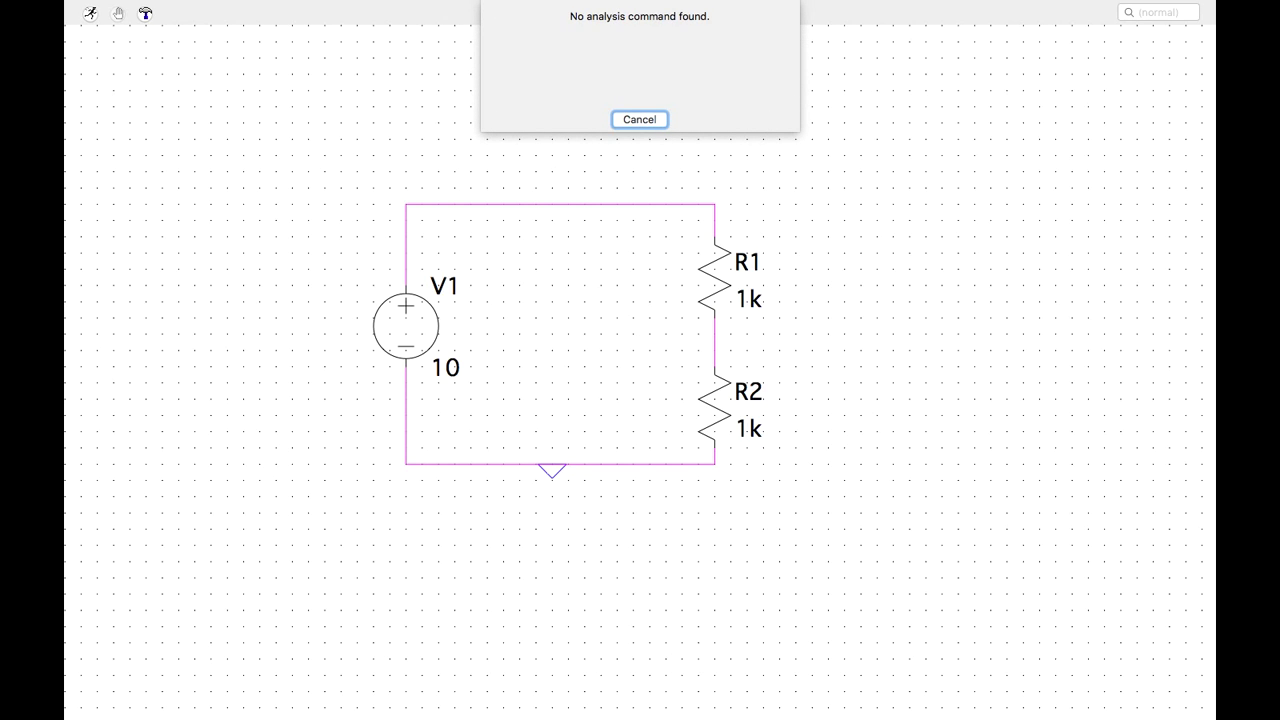
pyautogui.press('Escape')
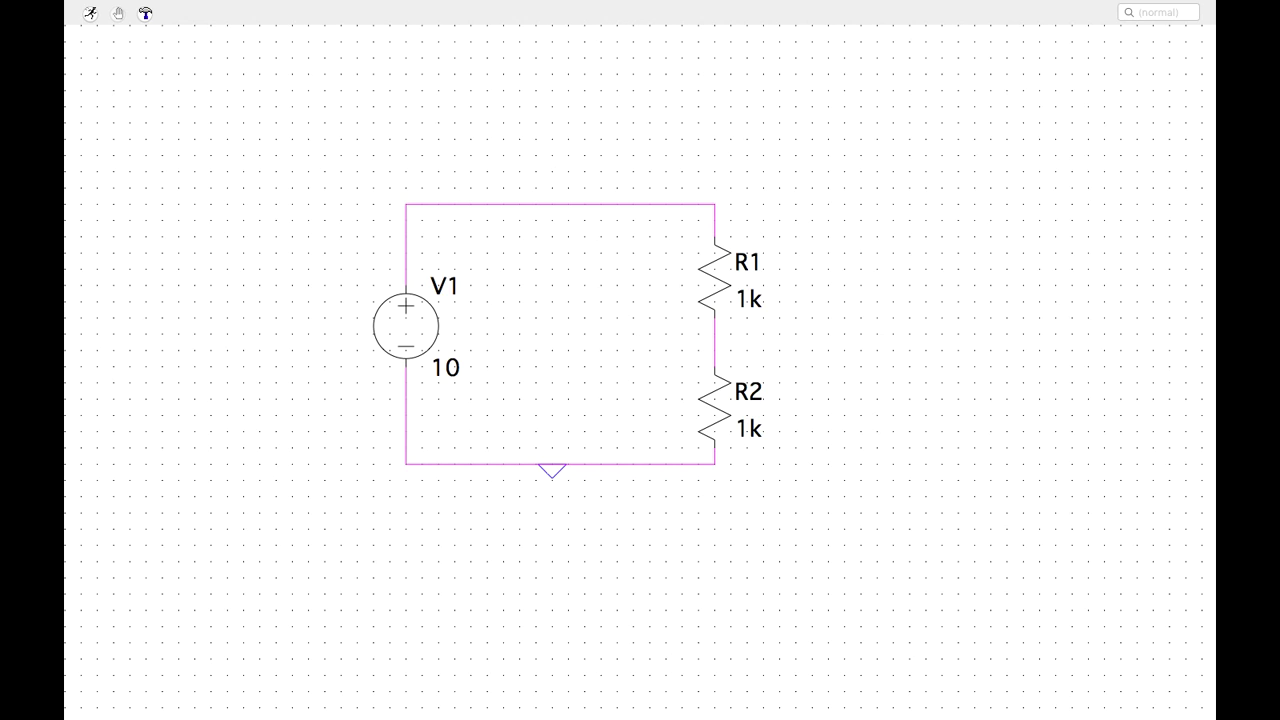
# - Start a new SPICE directive and open the analysis command editor for it
pyautogui.rightClick(886, 264)
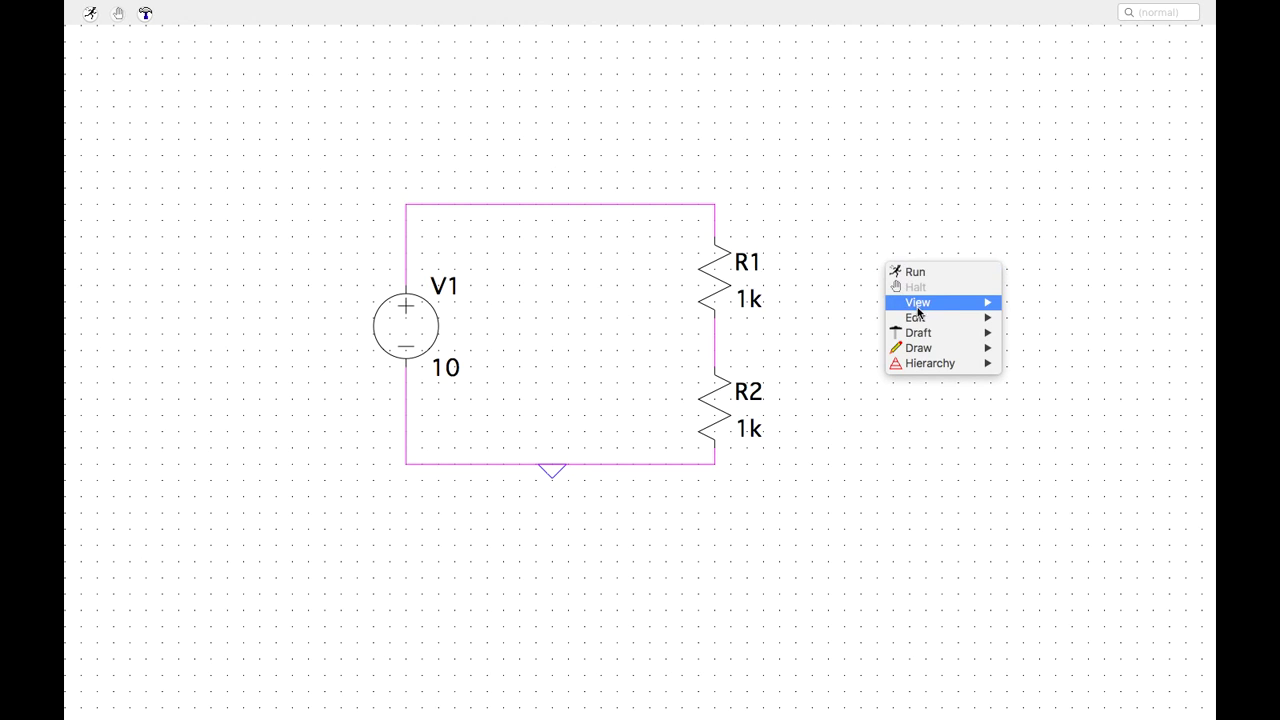
pyautogui.moveTo(930, 341)
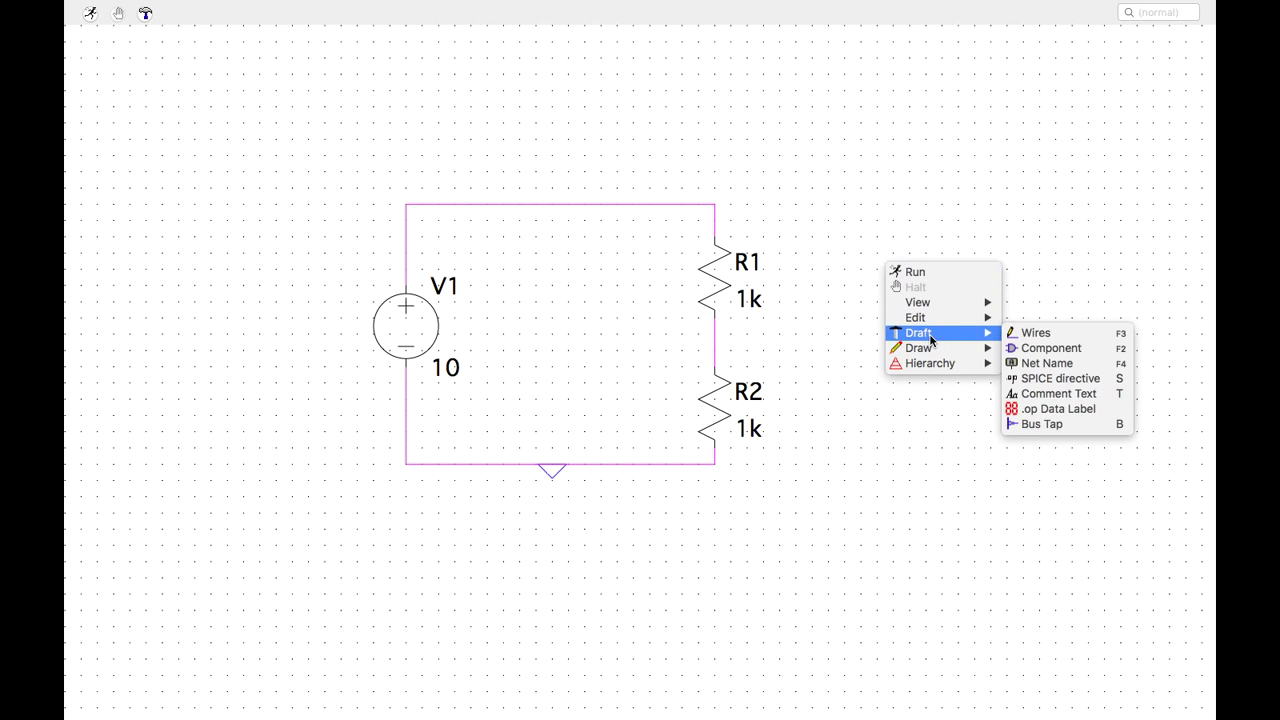
pyautogui.click(1065, 385)
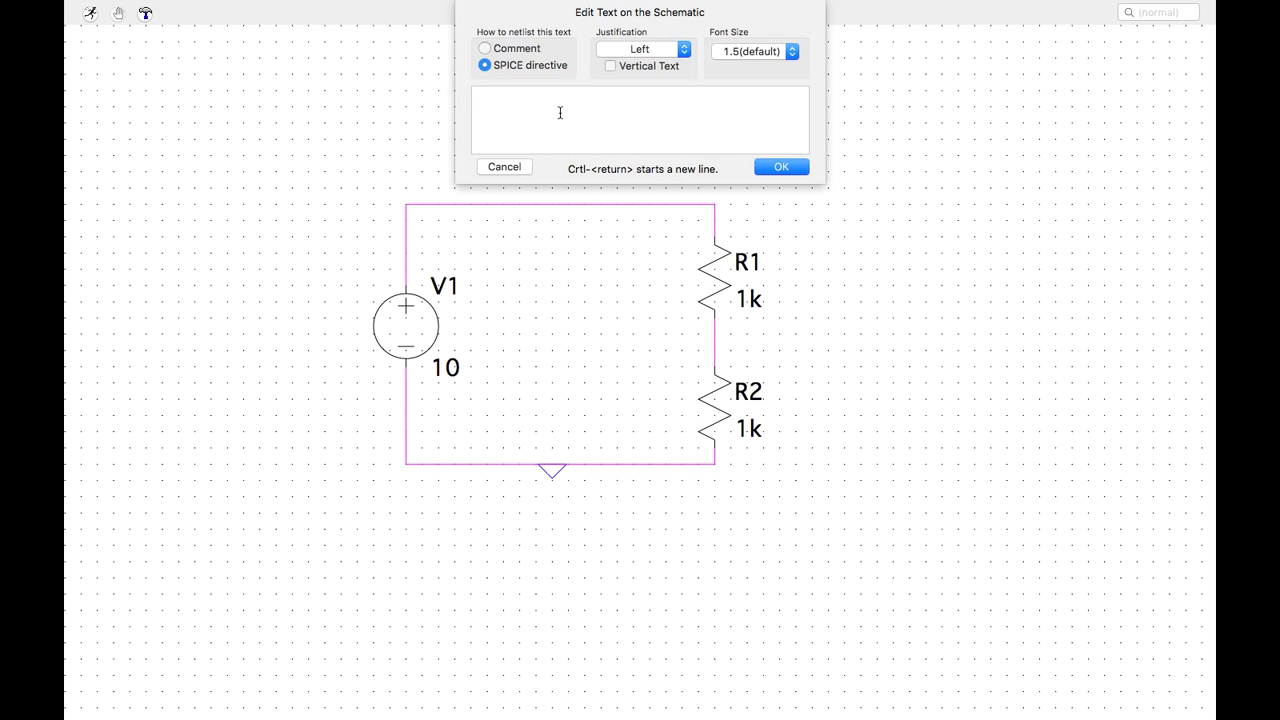
pyautogui.rightClick(560, 112)
pyautogui.moveTo(603, 165)
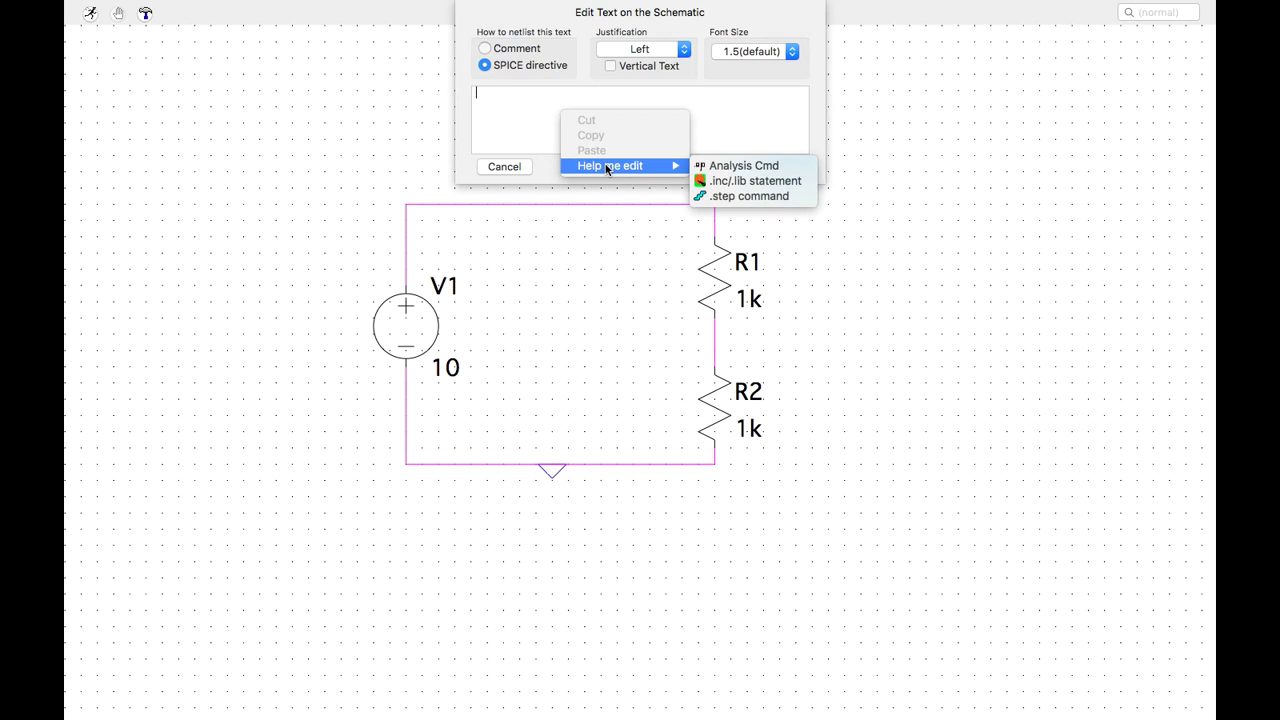
pyautogui.click(737, 166)
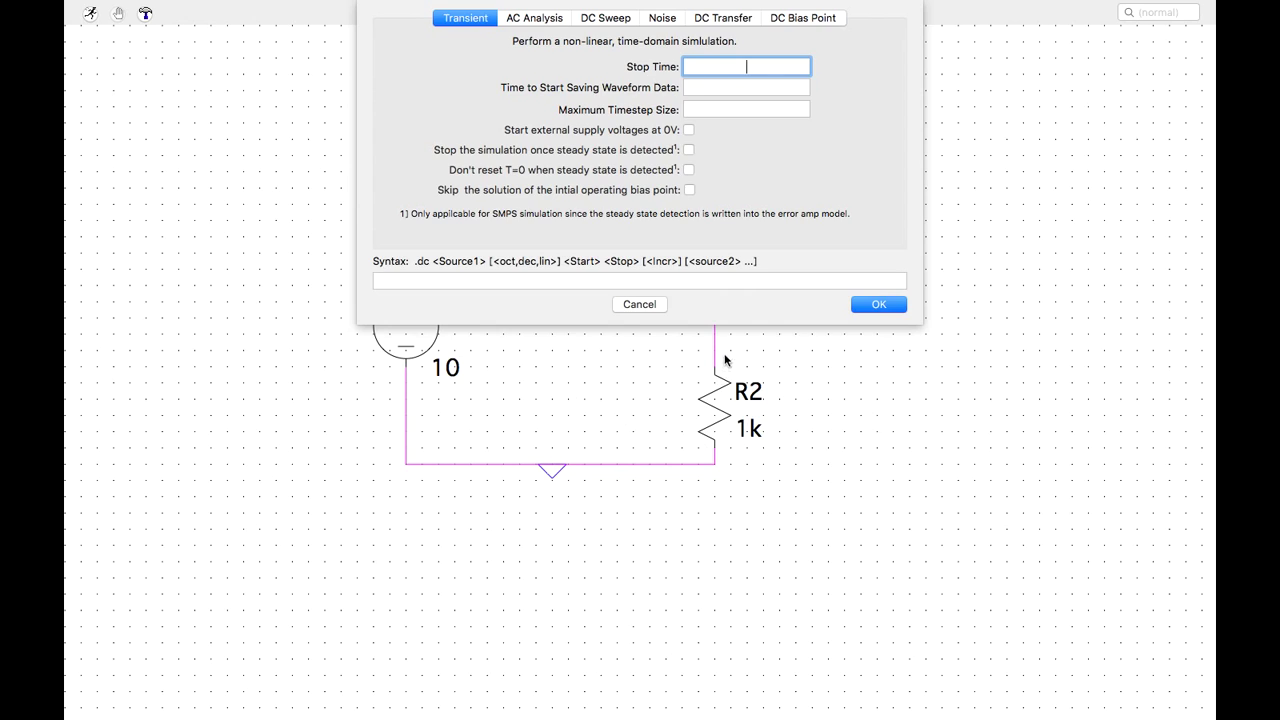
# - Try out the DC Bias Point and Transient analysis types, giving the transient a stop time of 1s
pyautogui.click(800, 20)
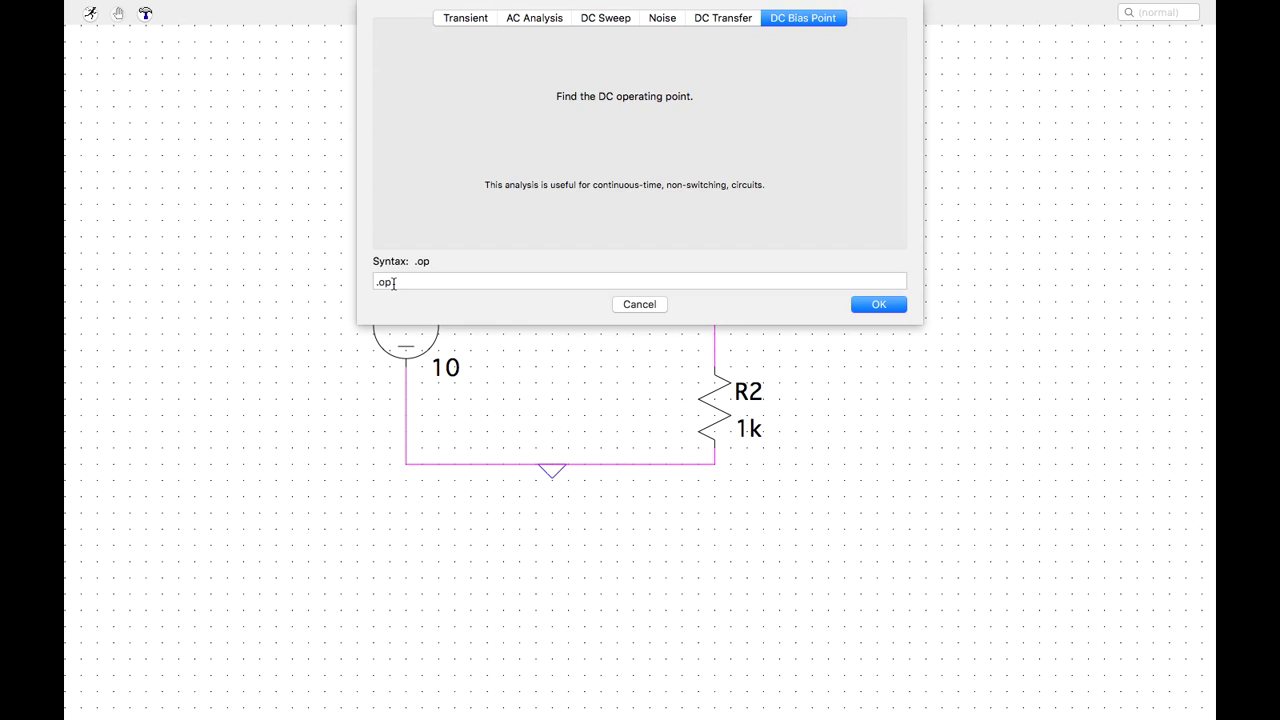
pyautogui.click(468, 18)
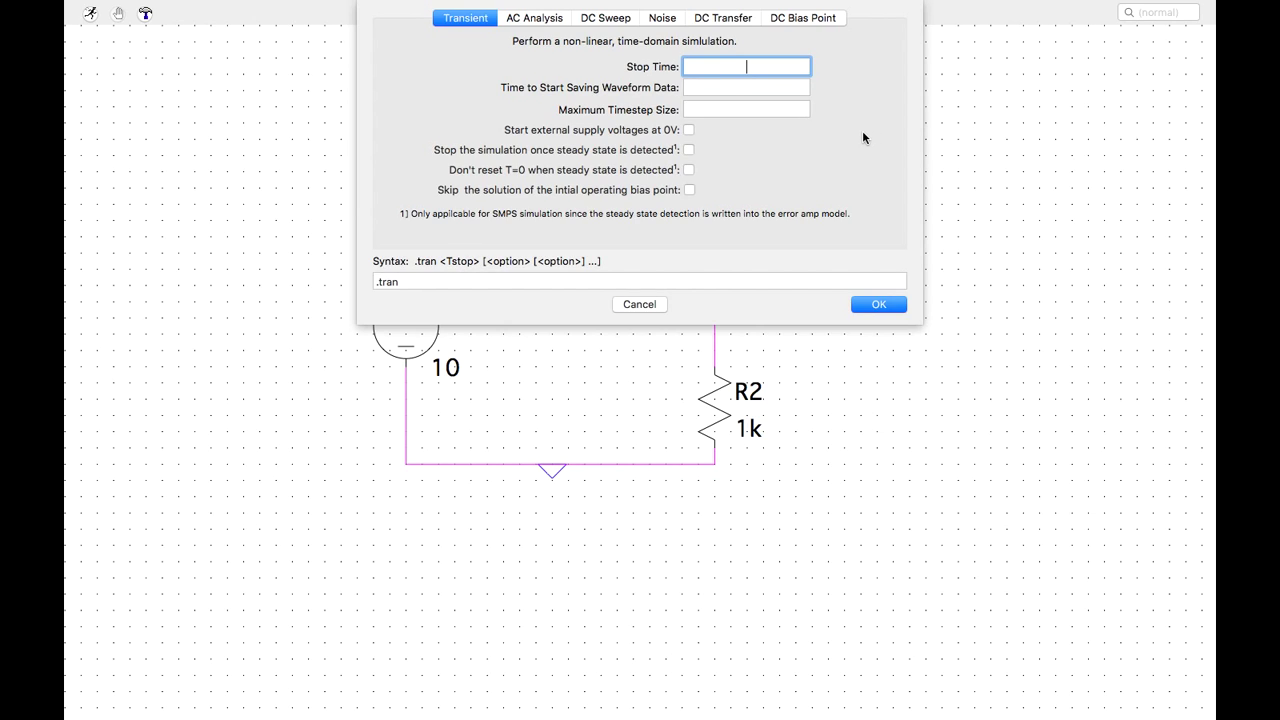
pyautogui.write('1s')
pyautogui.click(385, 282)
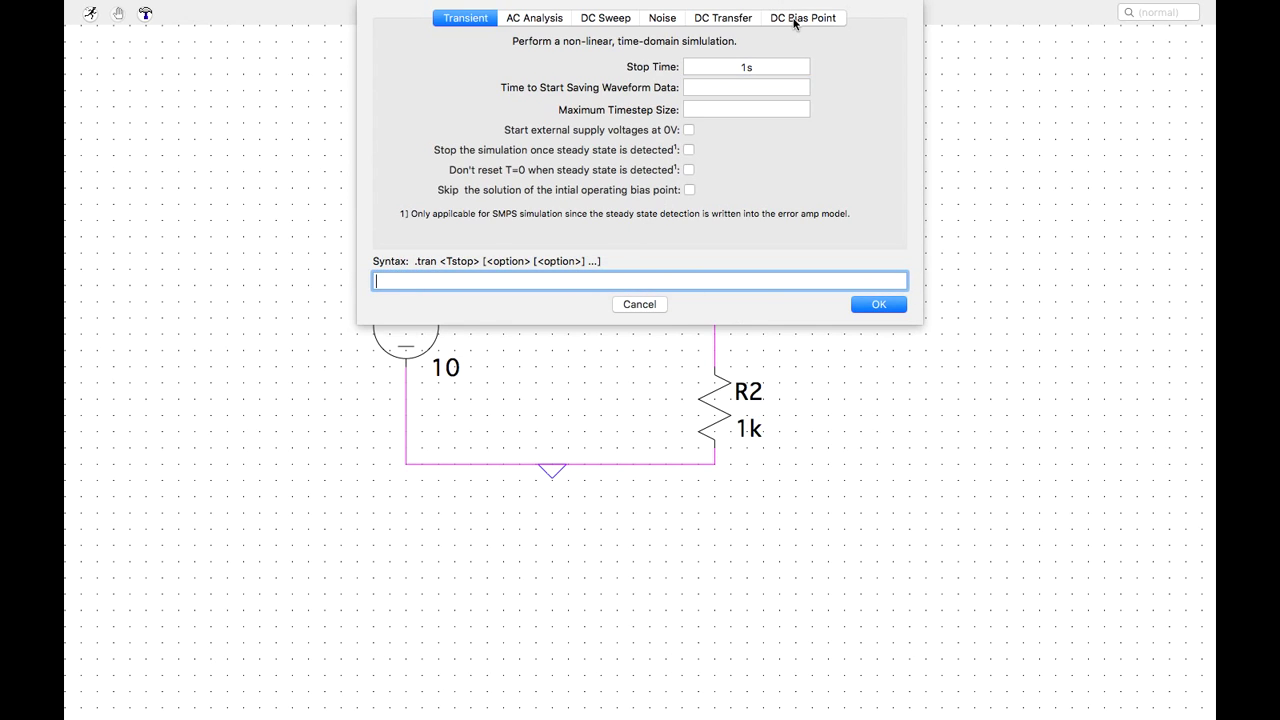
# - Choose the DC Bias Point analysis and place its .op directive on the schematic, above and to the right of R1
pyautogui.click(796, 19)
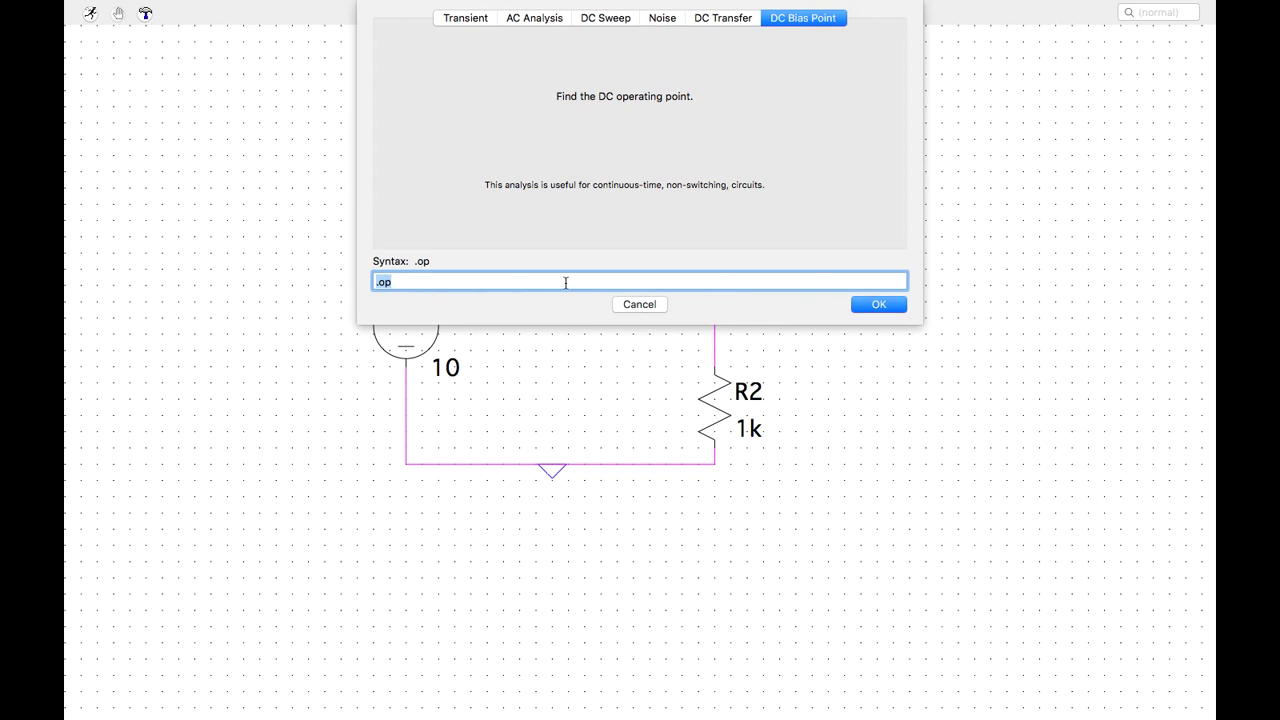
pyautogui.click(877, 306)
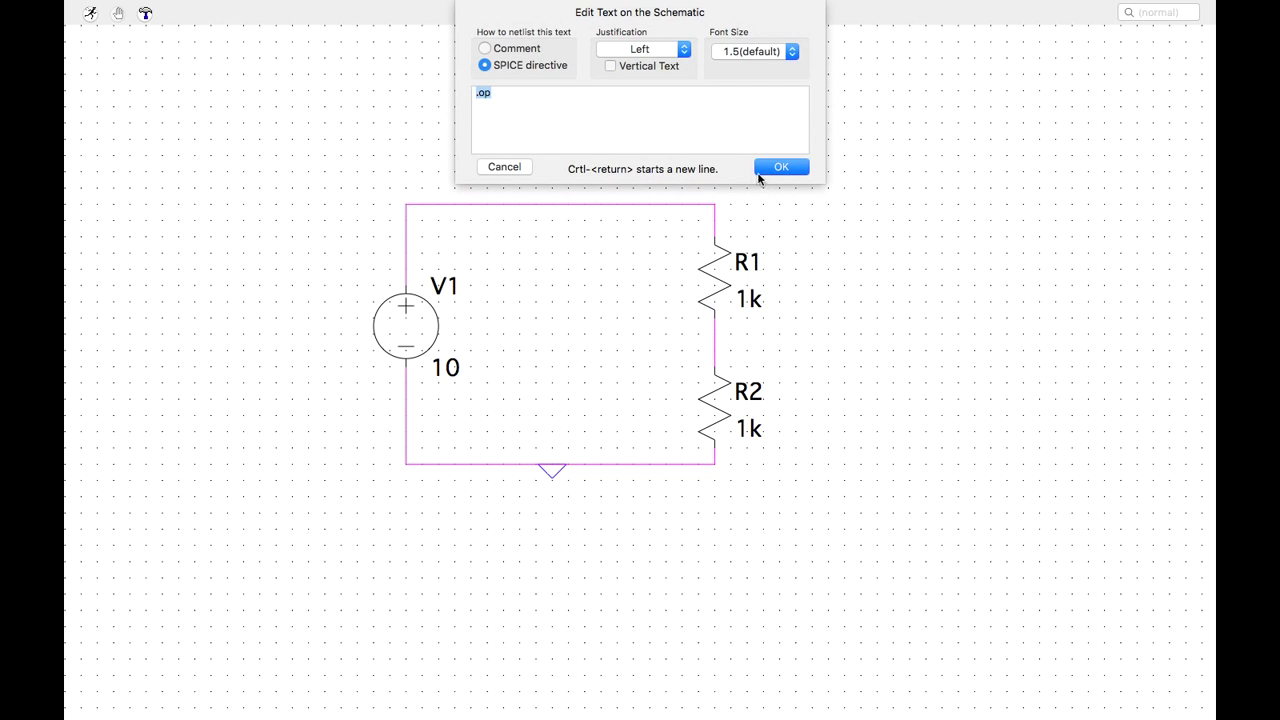
pyautogui.click(779, 168)
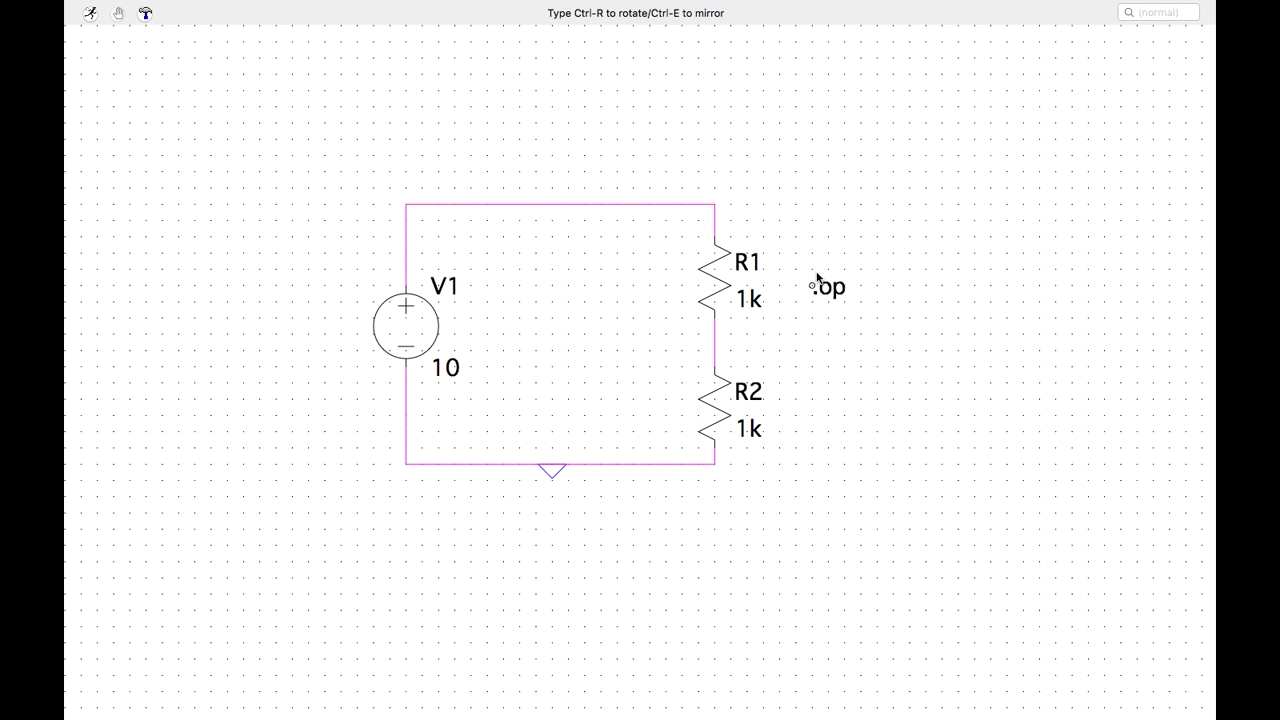
pyautogui.click(803, 201)
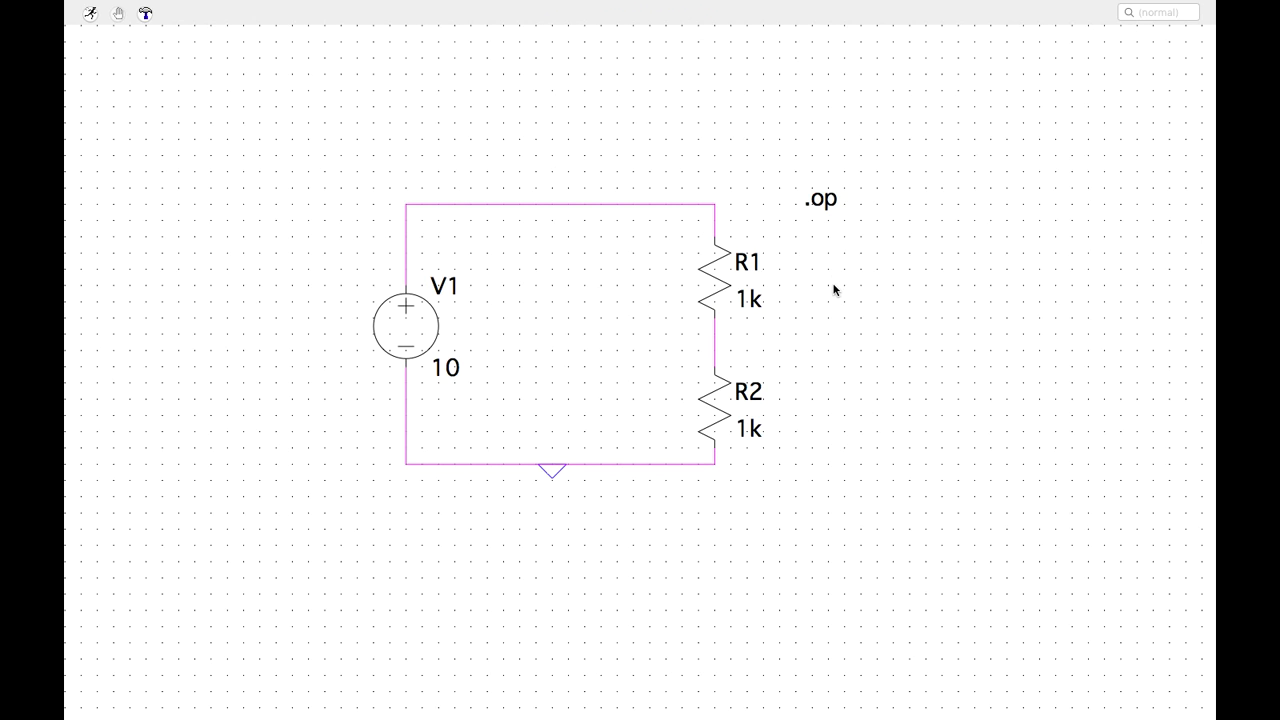
# - Run the simulation and arrange its waveform window side by side with the schematic in a full-screen split view
pyautogui.click(89, 13)
pyautogui.moveTo(86, 5)
pyautogui.click(107, 27)
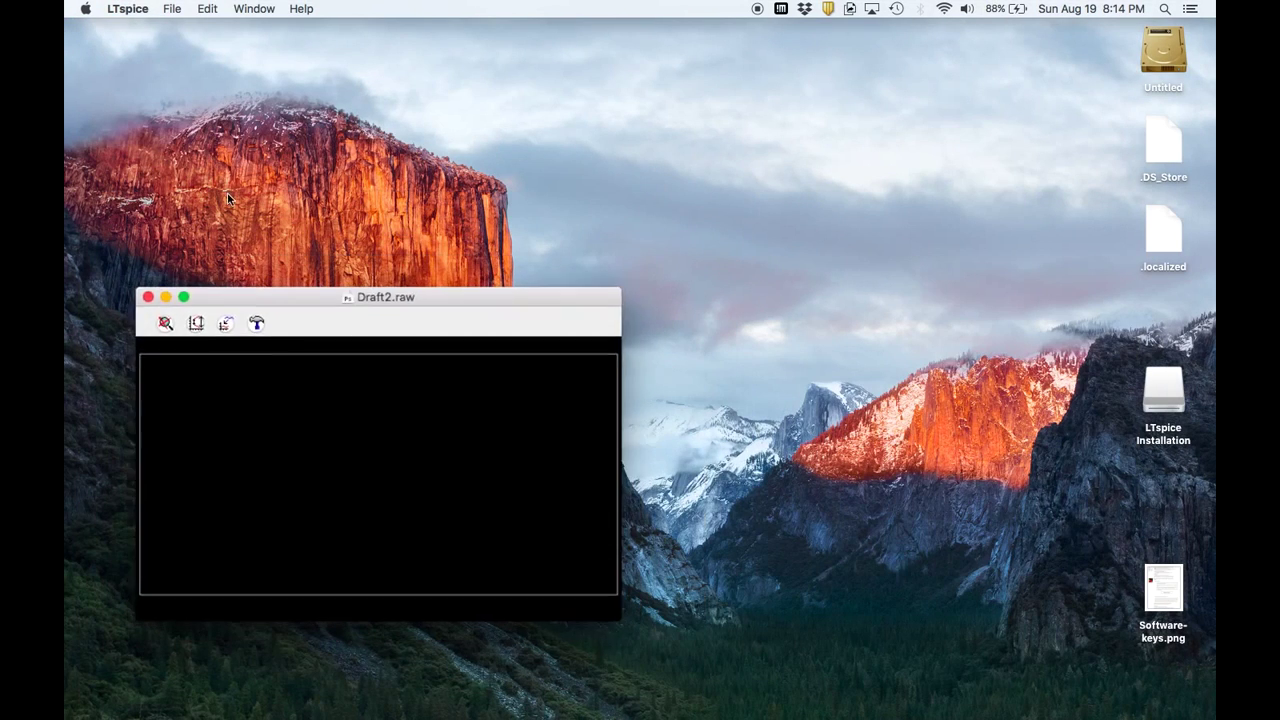
pyautogui.hotkey('ctrl', 'Up')
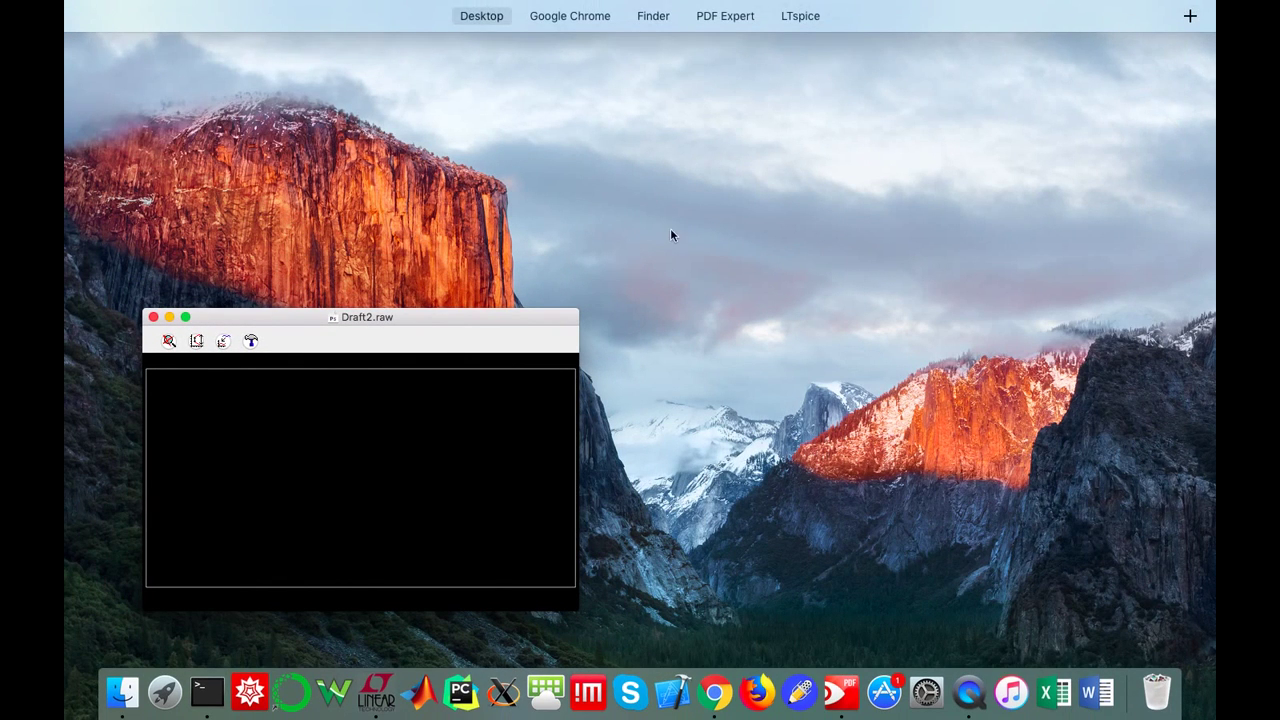
pyautogui.click(459, 308)
pyautogui.moveTo(459, 308); pyautogui.dragTo(900, 69)
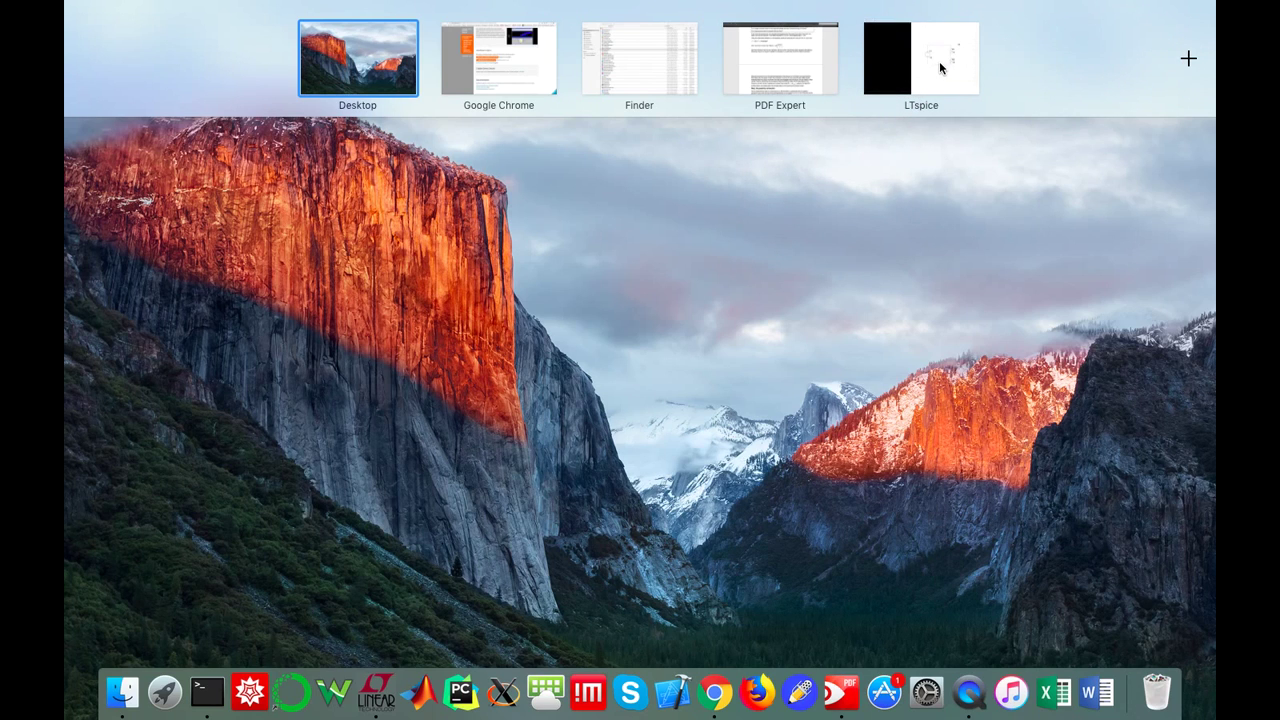
pyautogui.click(940, 61)
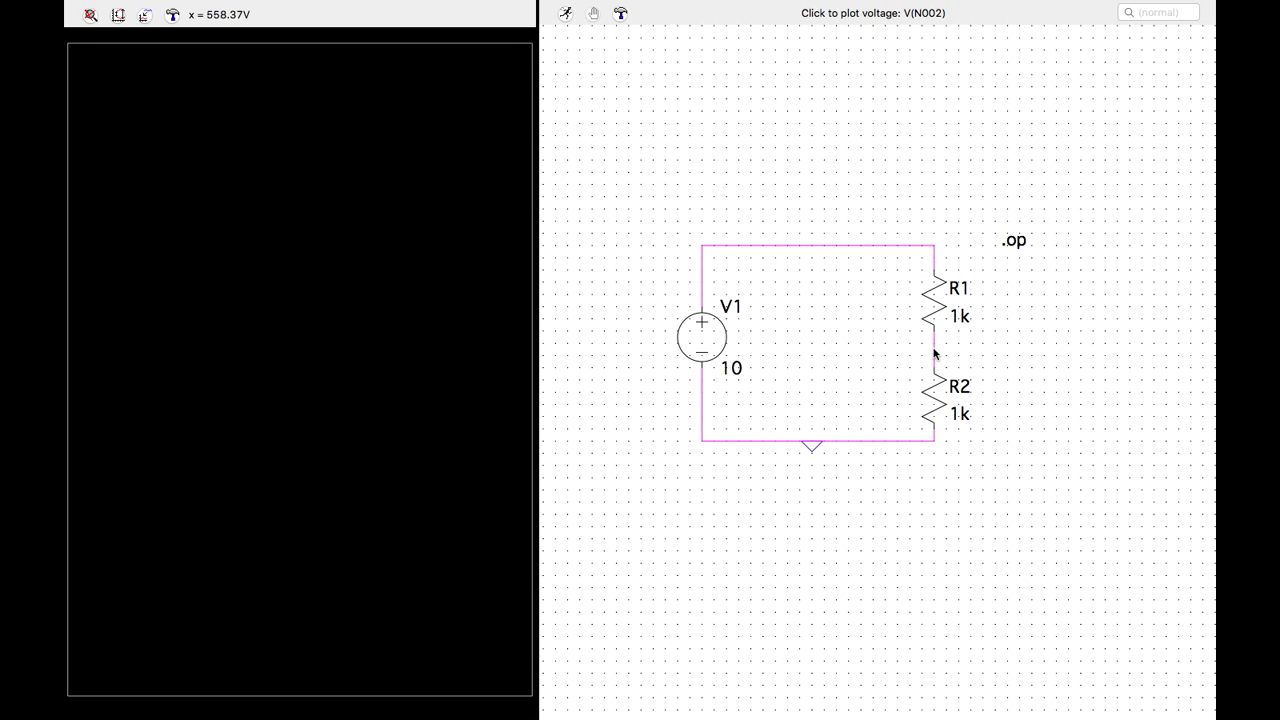
# - Plot the voltage at the node between R1 and R2
pyautogui.click(934, 348)
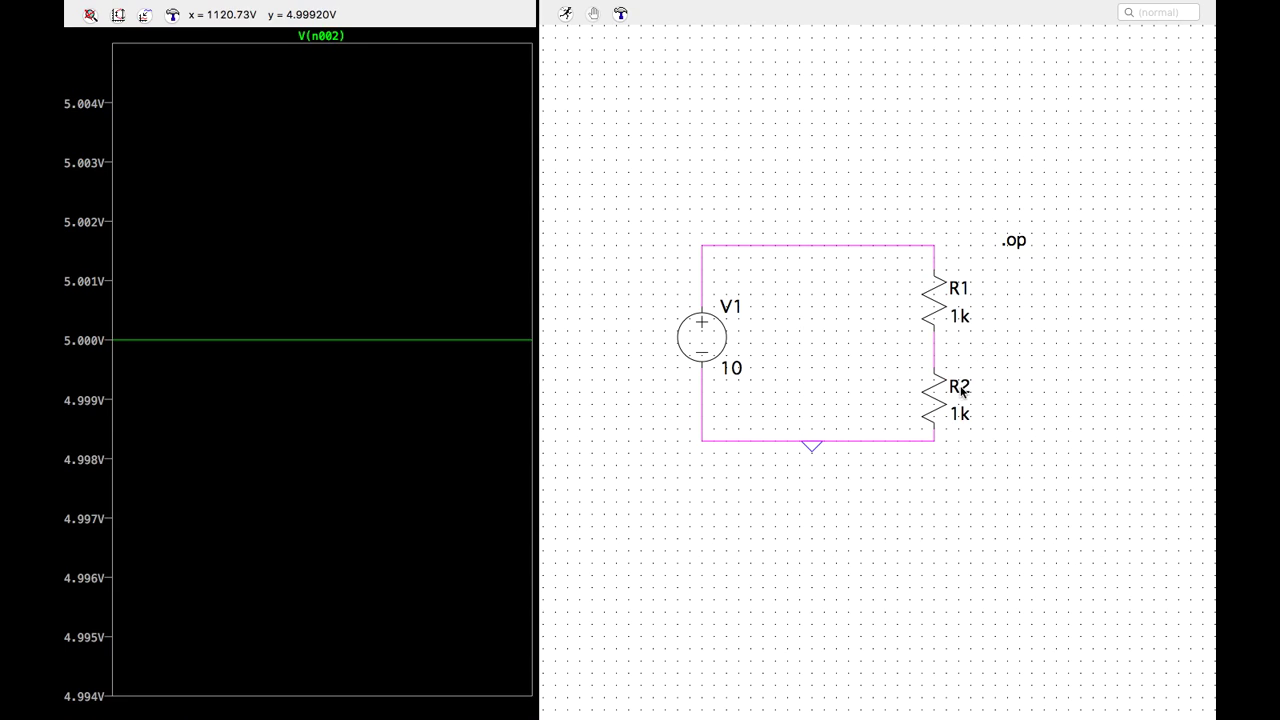
# - Close the waveform window and set R2's resistance to the parameter {R}
pyautogui.moveTo(362, 9)
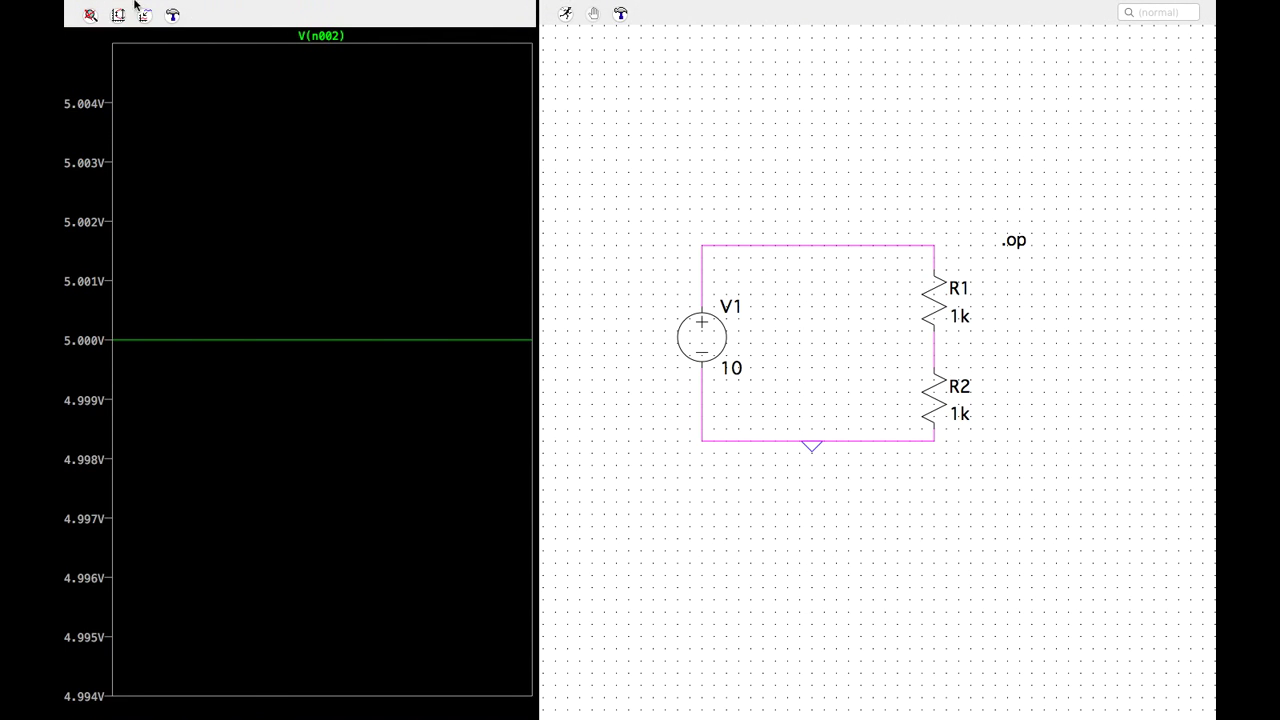
pyautogui.moveTo(104, 6)
pyautogui.click(73, 23)
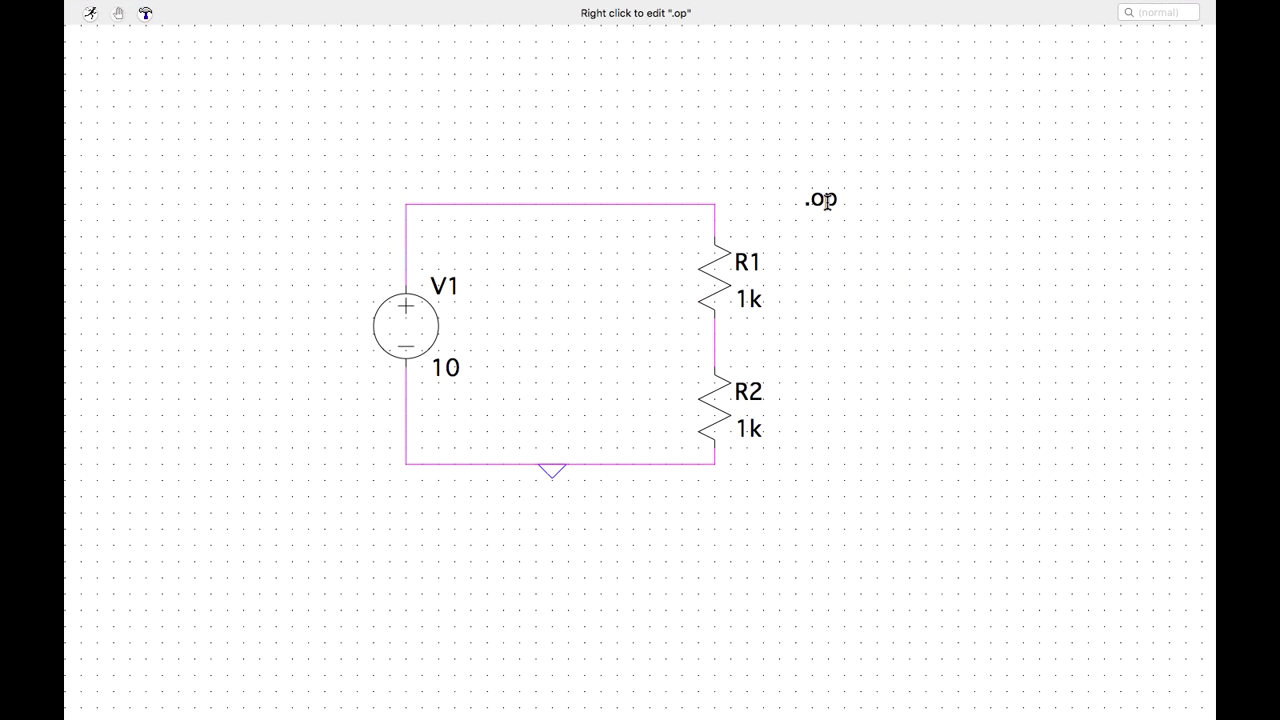
pyautogui.rightClick(893, 321)
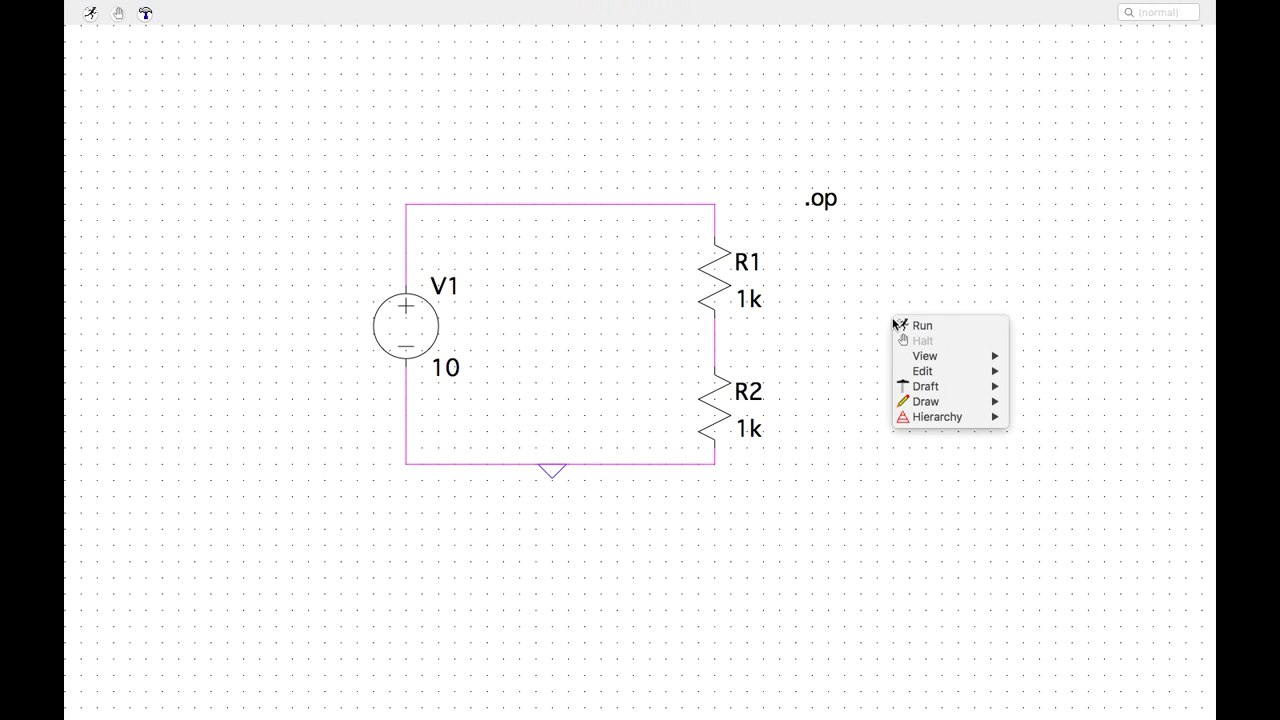
pyautogui.click(845, 275)
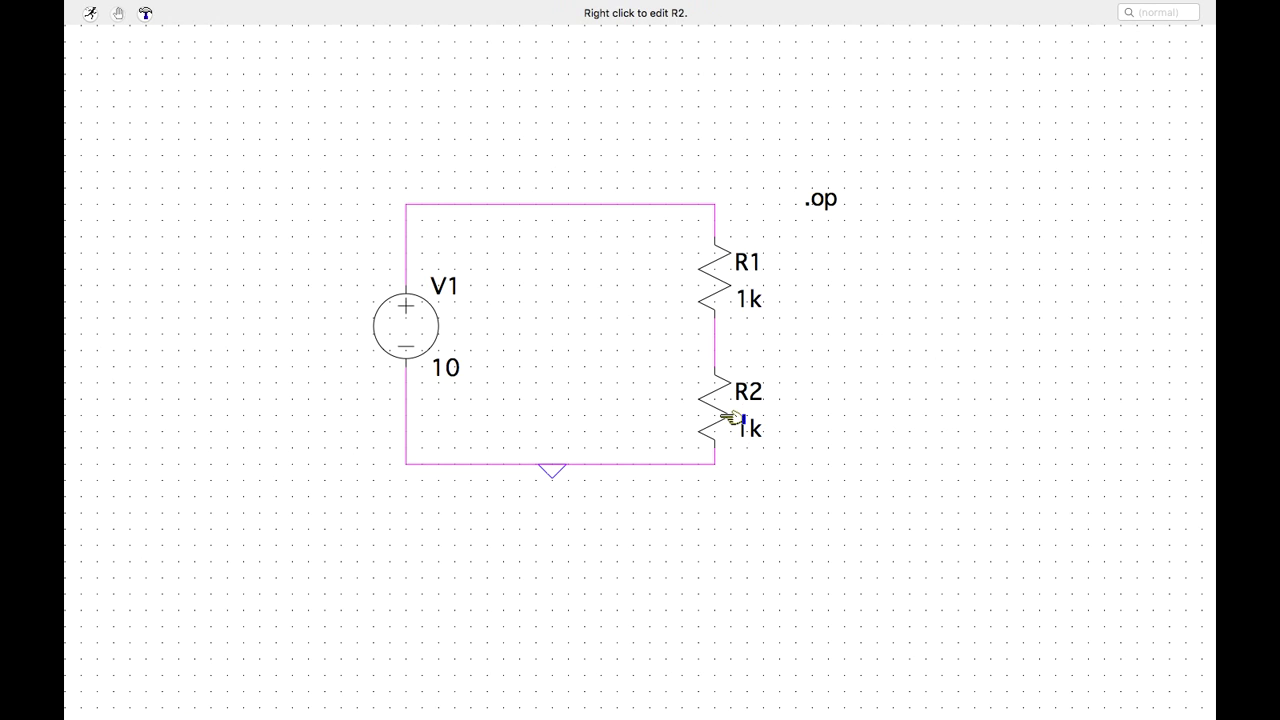
pyautogui.rightClick(733, 418)
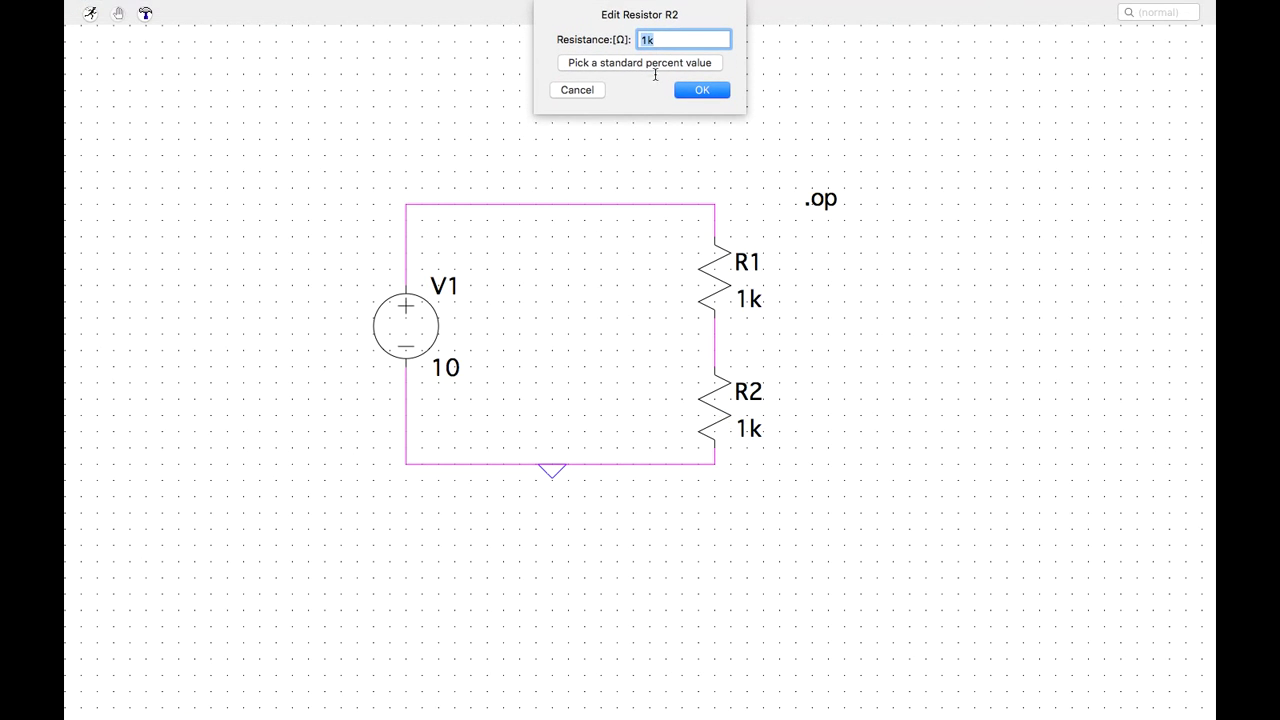
pyautogui.write('0')
pyautogui.click(701, 91)
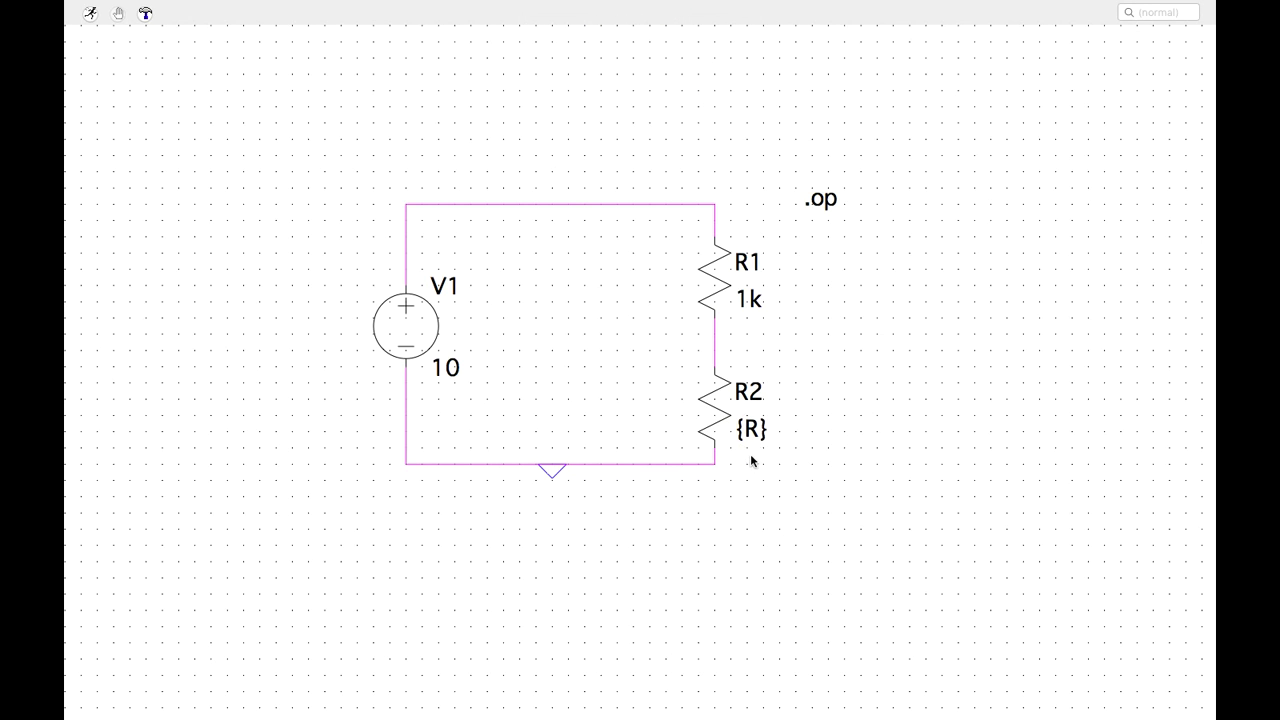
# - Edit the .op directive into a .step command for parameter R with a Decade sweep
pyautogui.rightClick(818, 200)
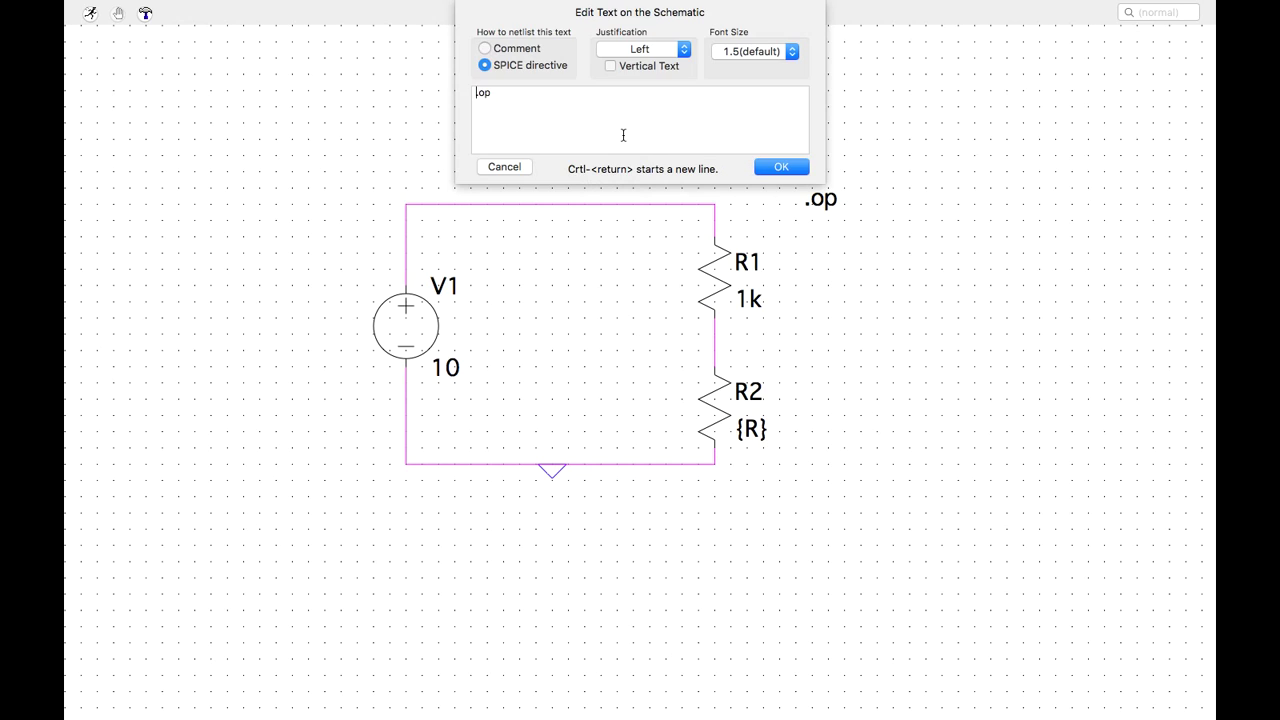
pyautogui.hotkey('ctrl', 'Return')
pyautogui.rightClick(594, 121)
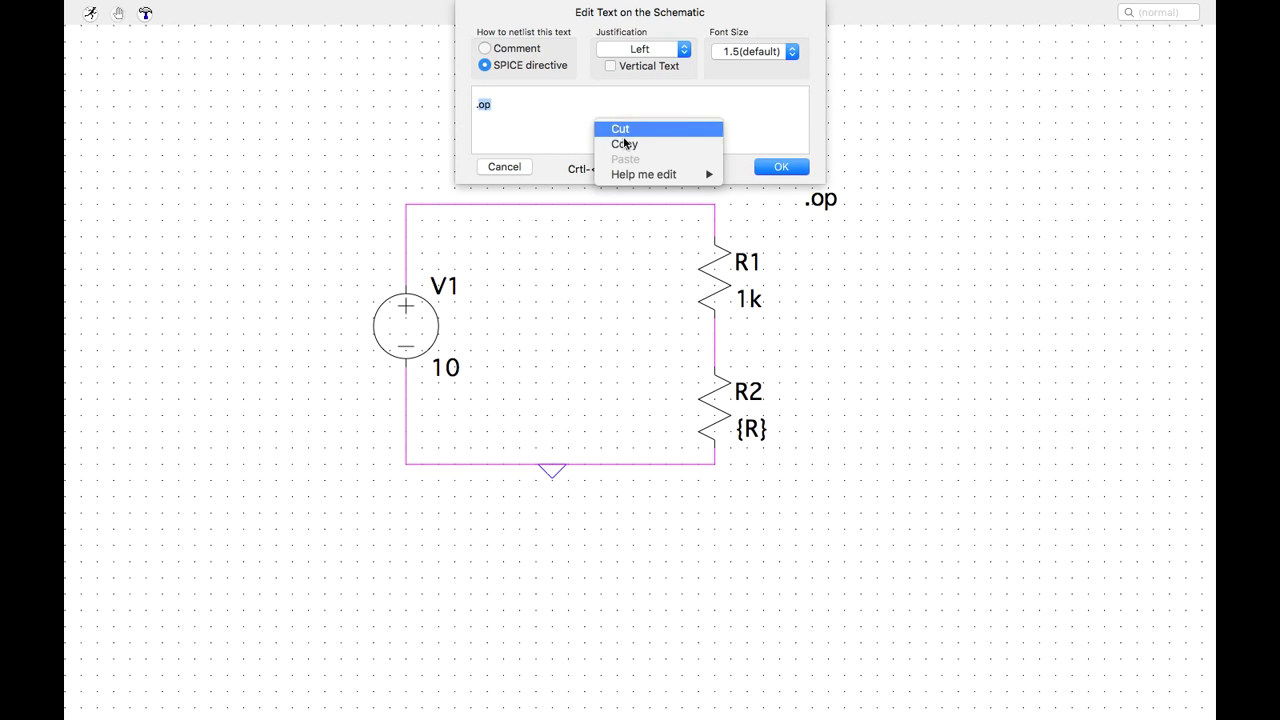
pyautogui.moveTo(643, 174)
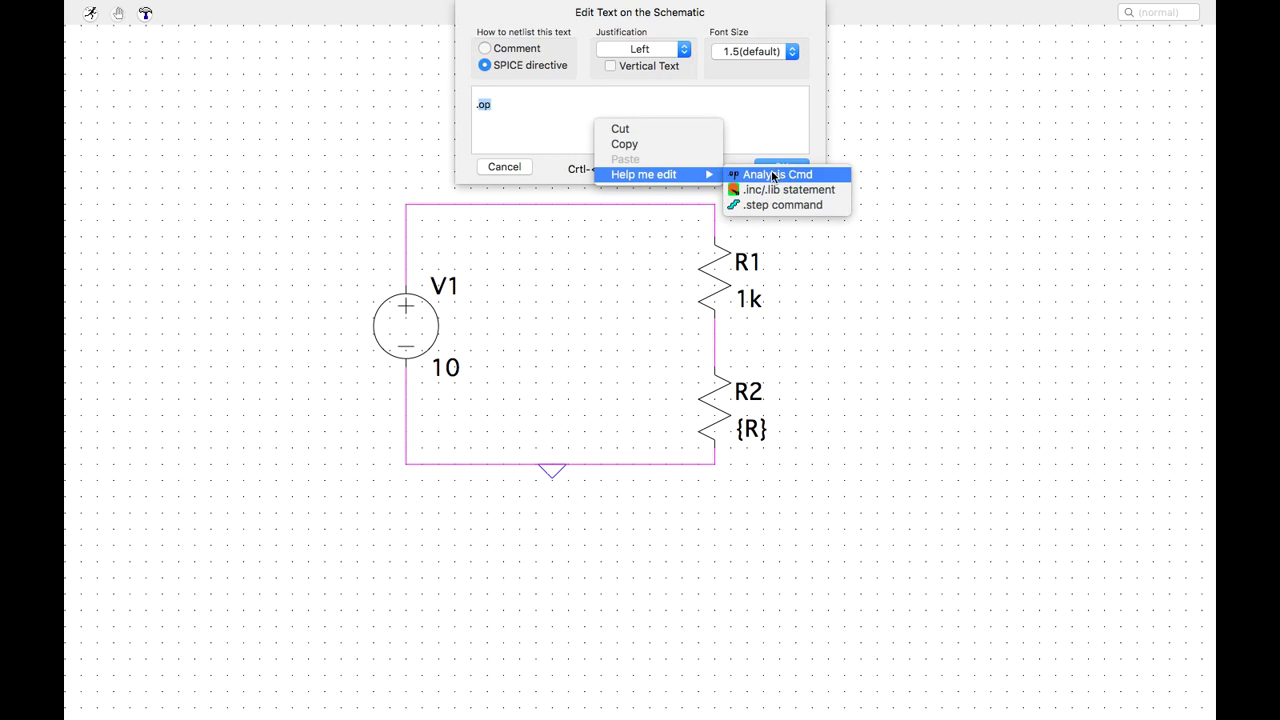
pyautogui.click(777, 205)
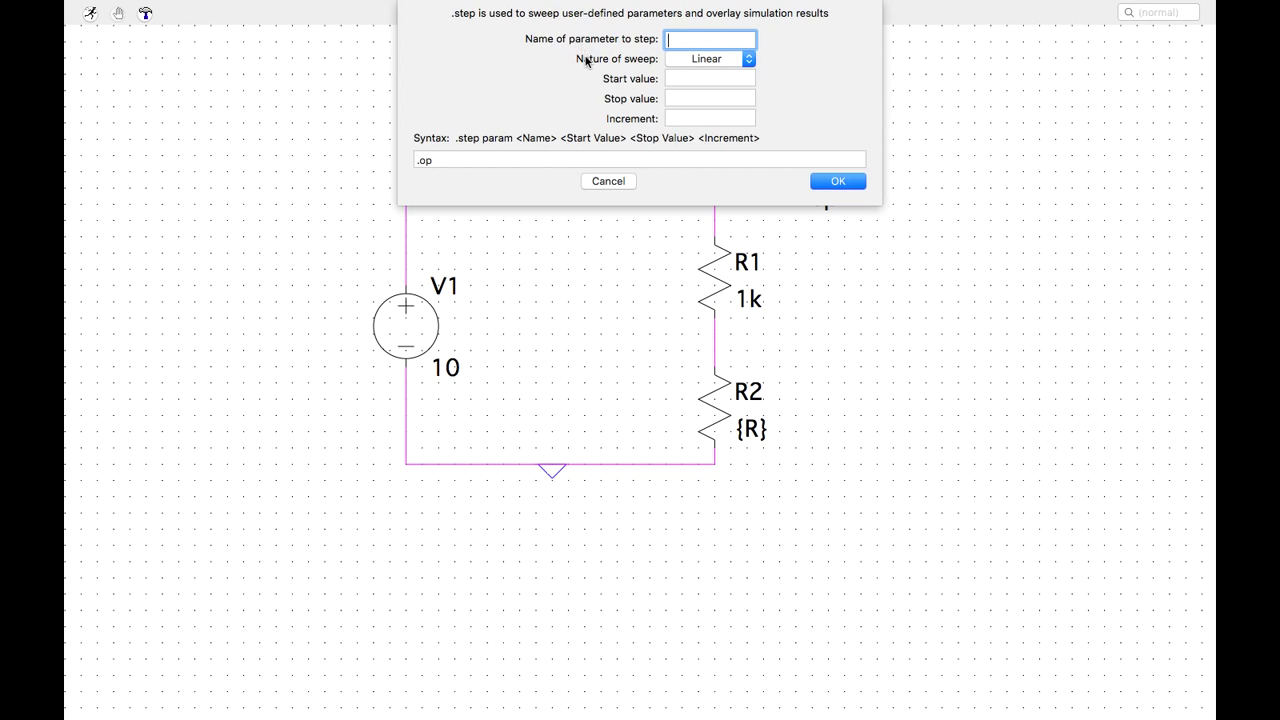
pyautogui.write('R')
pyautogui.click(751, 61)
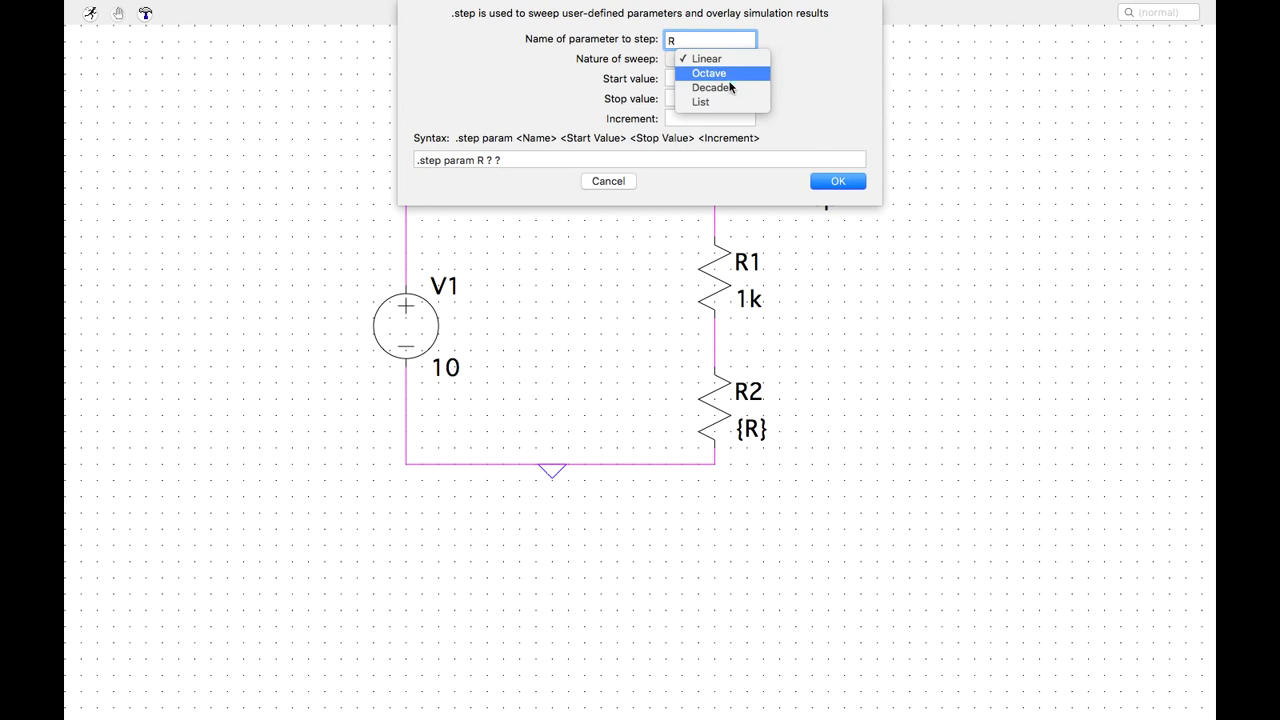
pyautogui.click(726, 87)
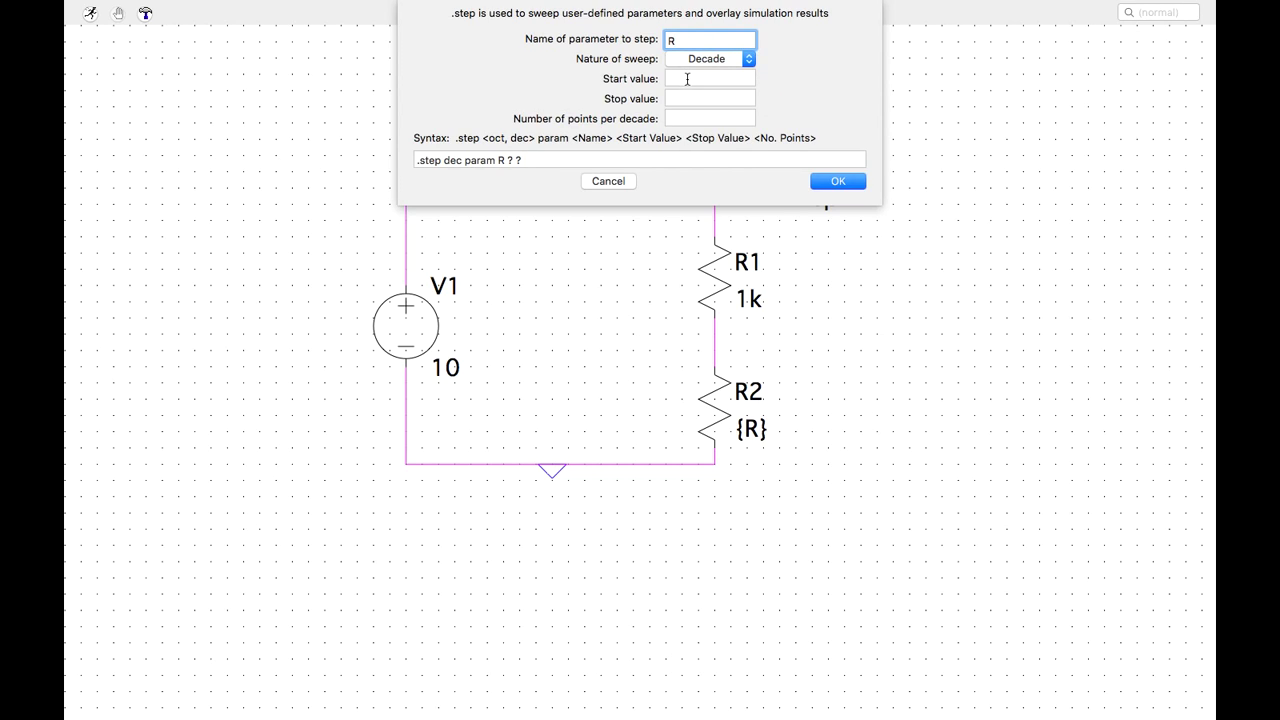
# - Set the sweep to start at 0.1 and stop at 100k with 10 points per decade, and apply the directive to the schematic
pyautogui.click(687, 79)
pyautogui.write('0.1')
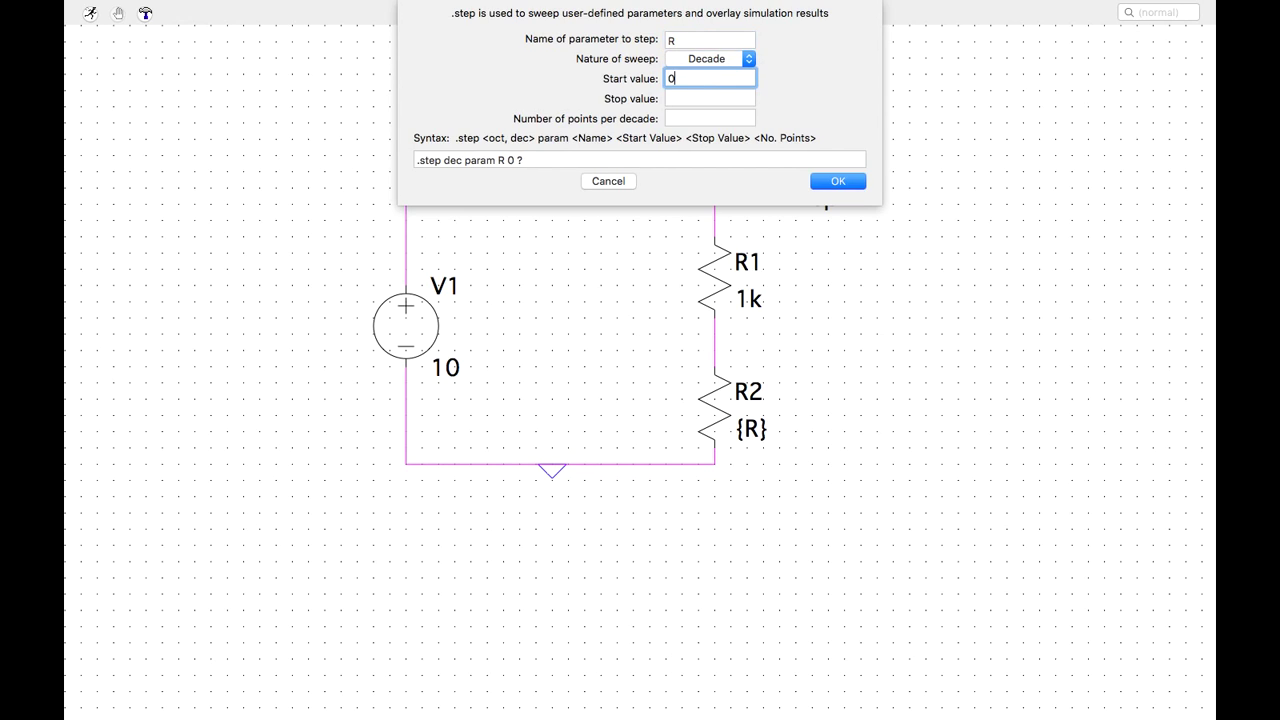
pyautogui.click(689, 96)
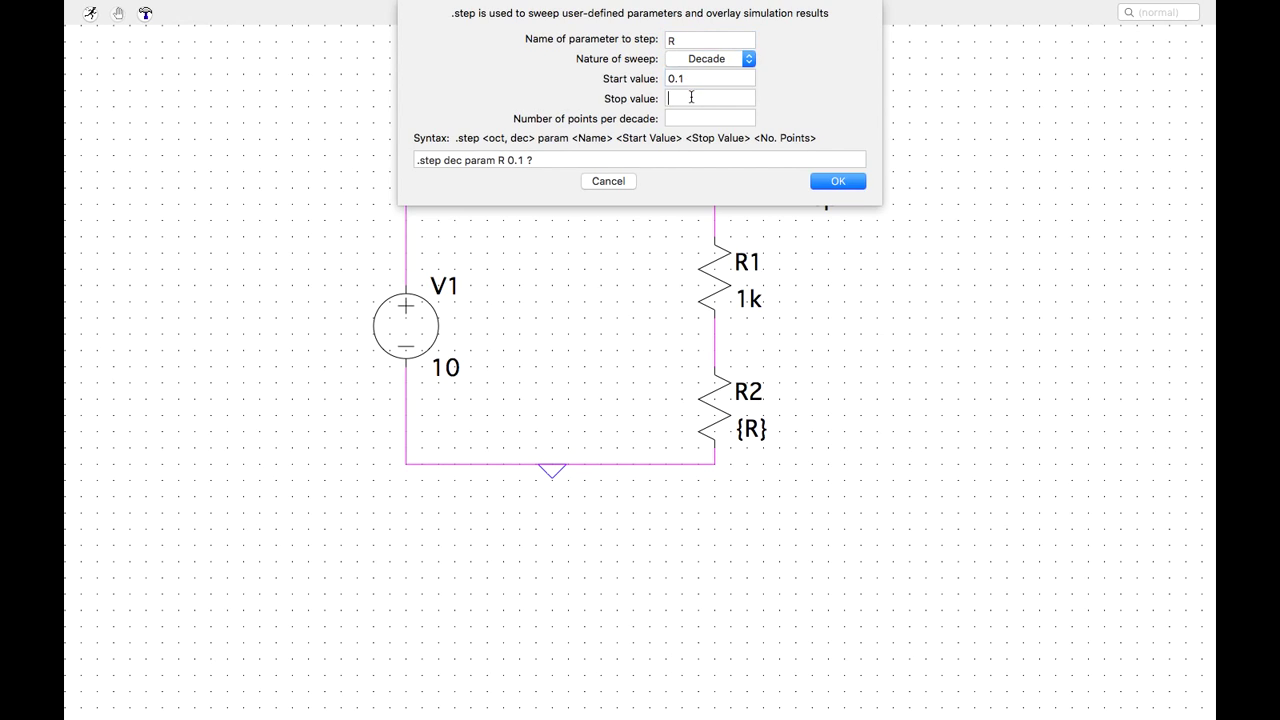
pyautogui.write('100k')
pyautogui.click(695, 117)
pyautogui.write('10')
pyautogui.moveTo(417, 163); pyautogui.dragTo(575, 157)
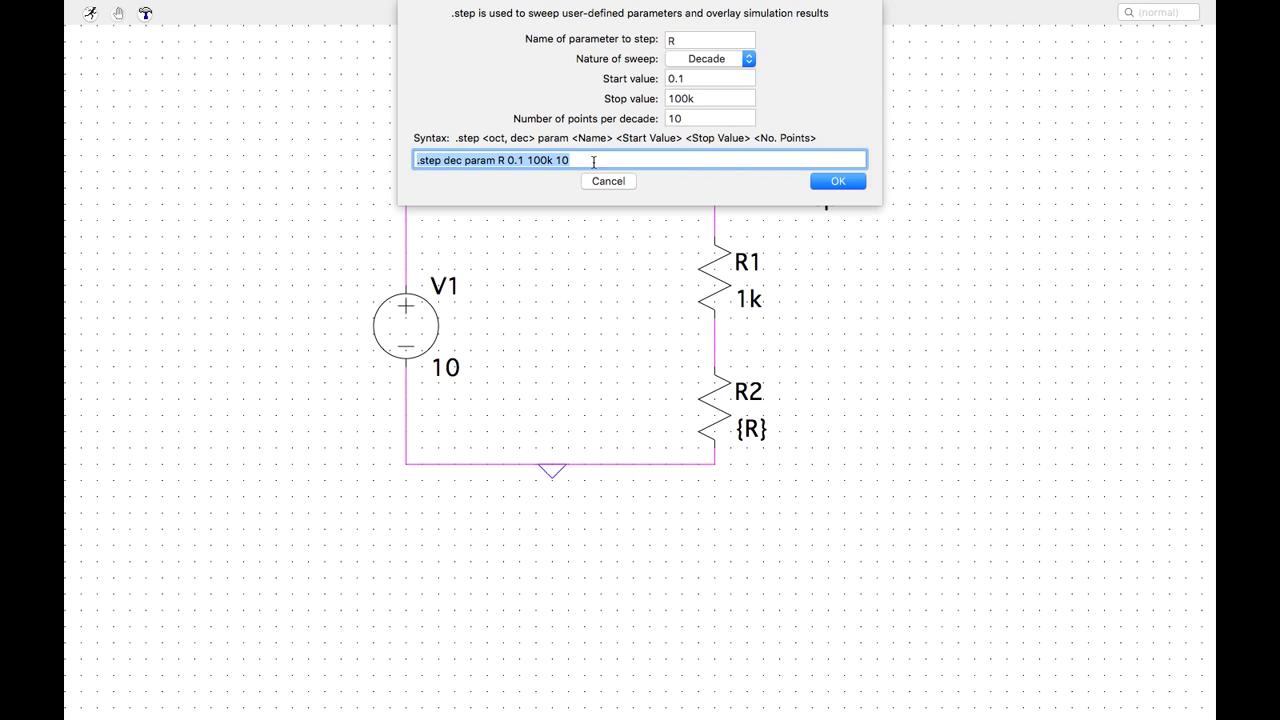
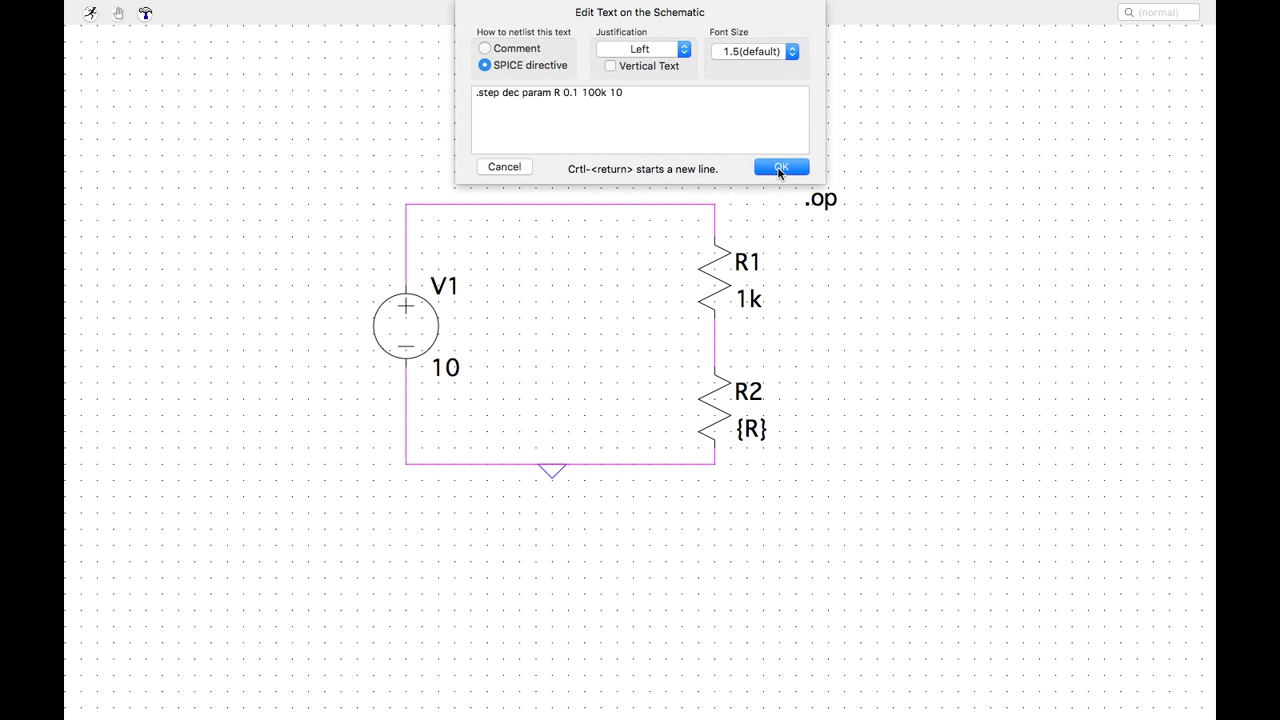
pyautogui.click(781, 168)
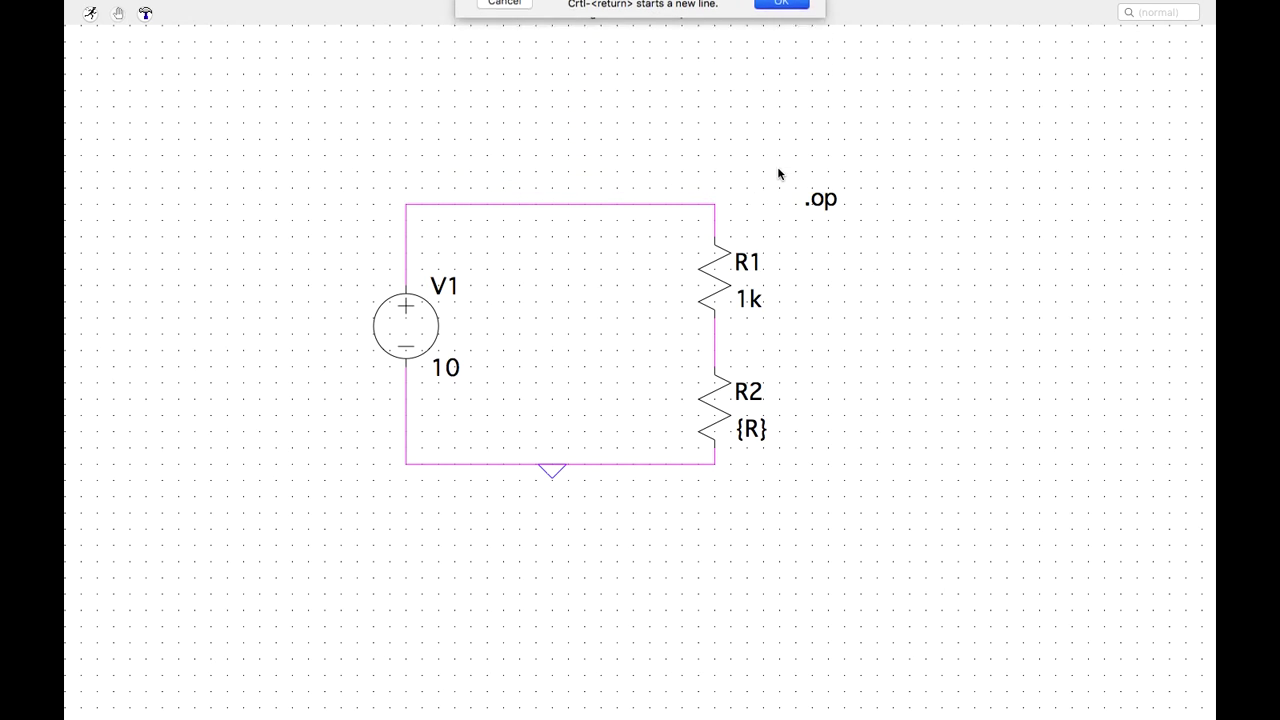
# - Try to run the simulation, and add a .op line below the .step directive
pyautogui.click(91, 14)
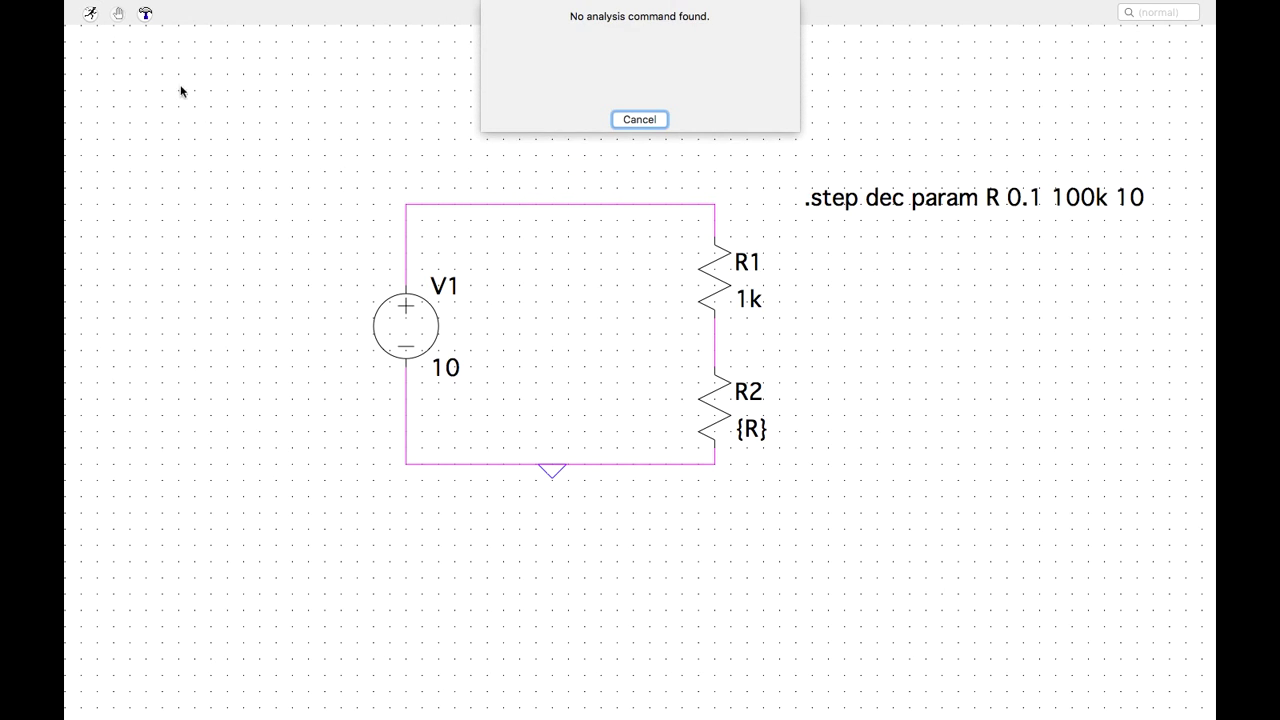
pyautogui.click(649, 120)
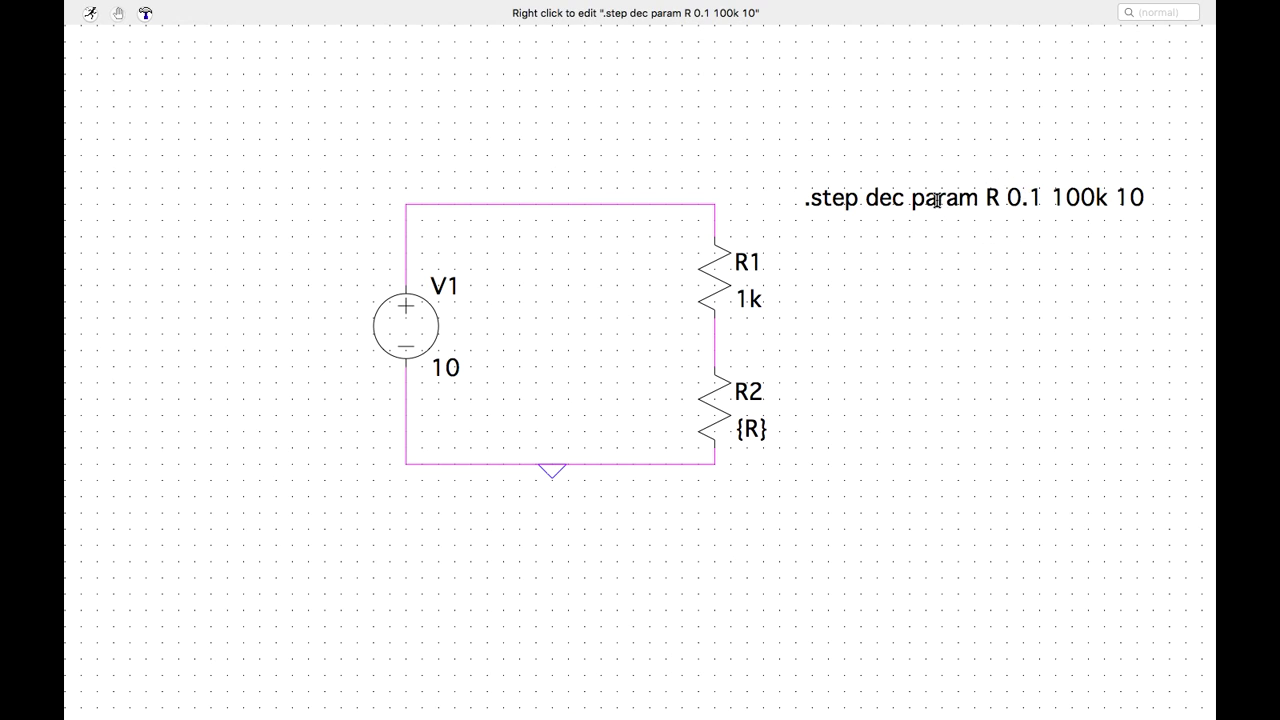
pyautogui.rightClick(846, 199)
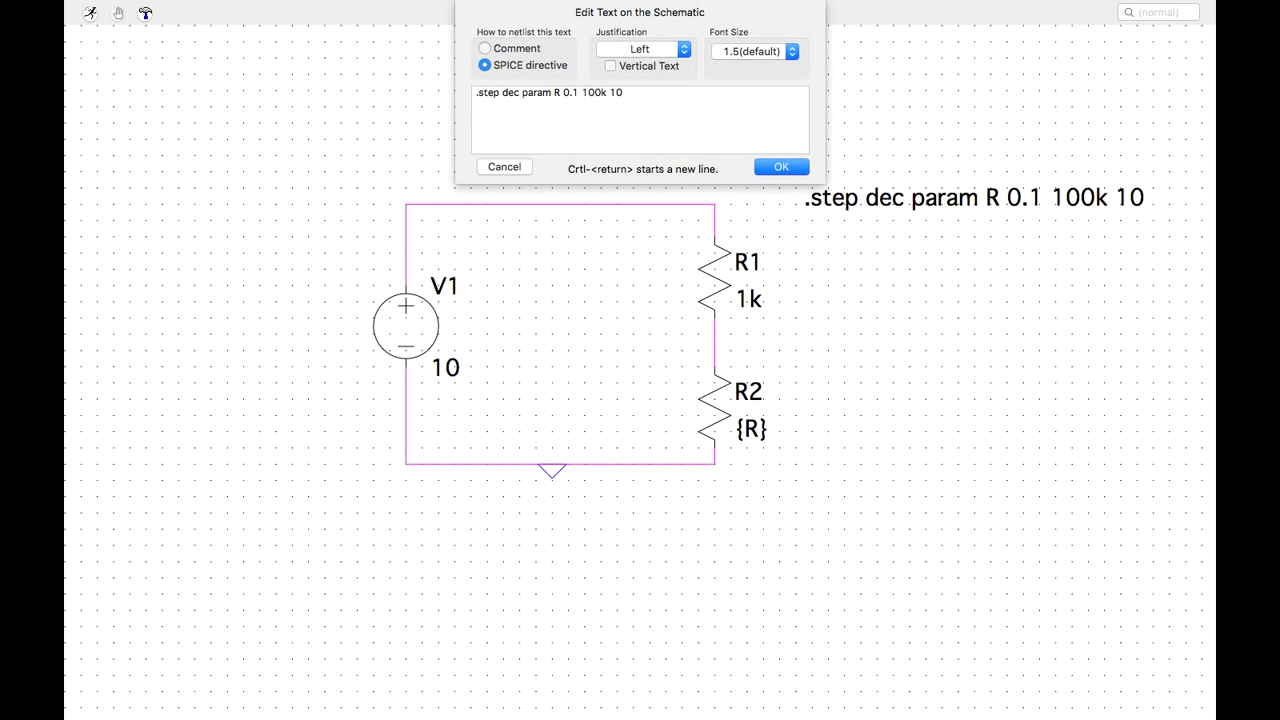
pyautogui.write('.op')
pyautogui.click(781, 167)
pyautogui.click(781, 168)
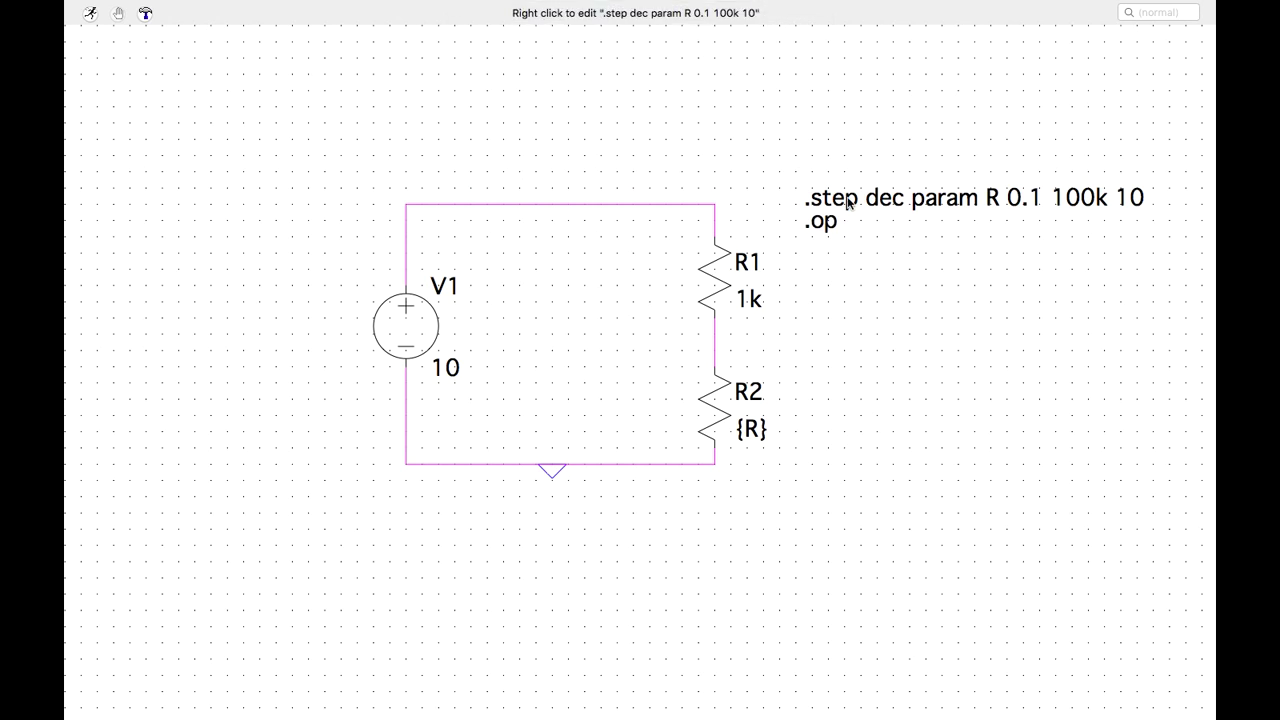
# - Run the parameter sweep and plot V(n002) against R
pyautogui.click(90, 14)
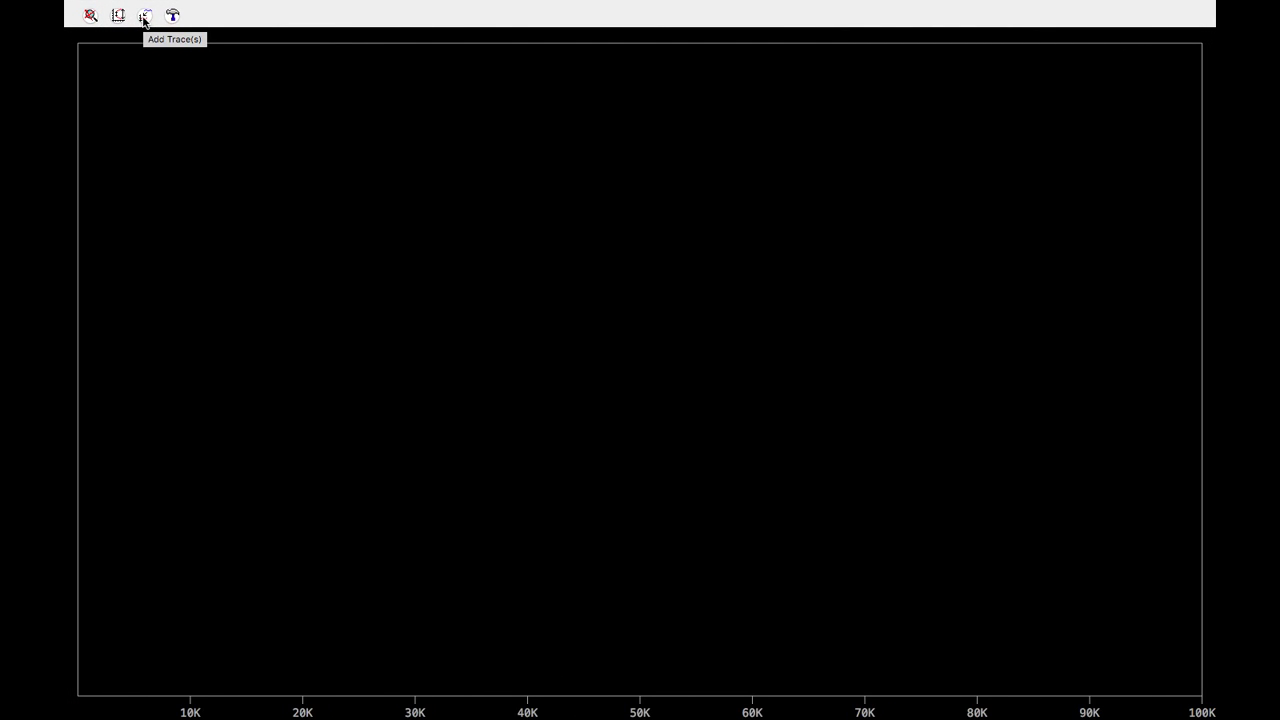
pyautogui.click(144, 16)
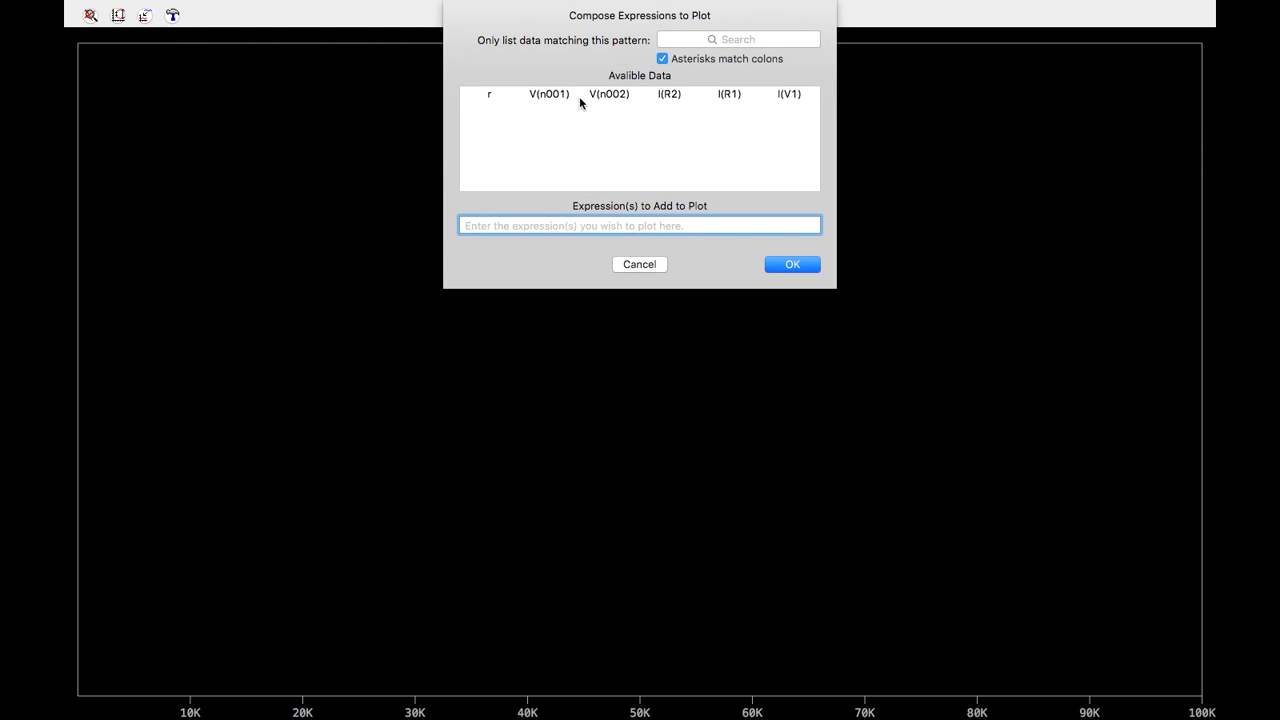
pyautogui.click(613, 97)
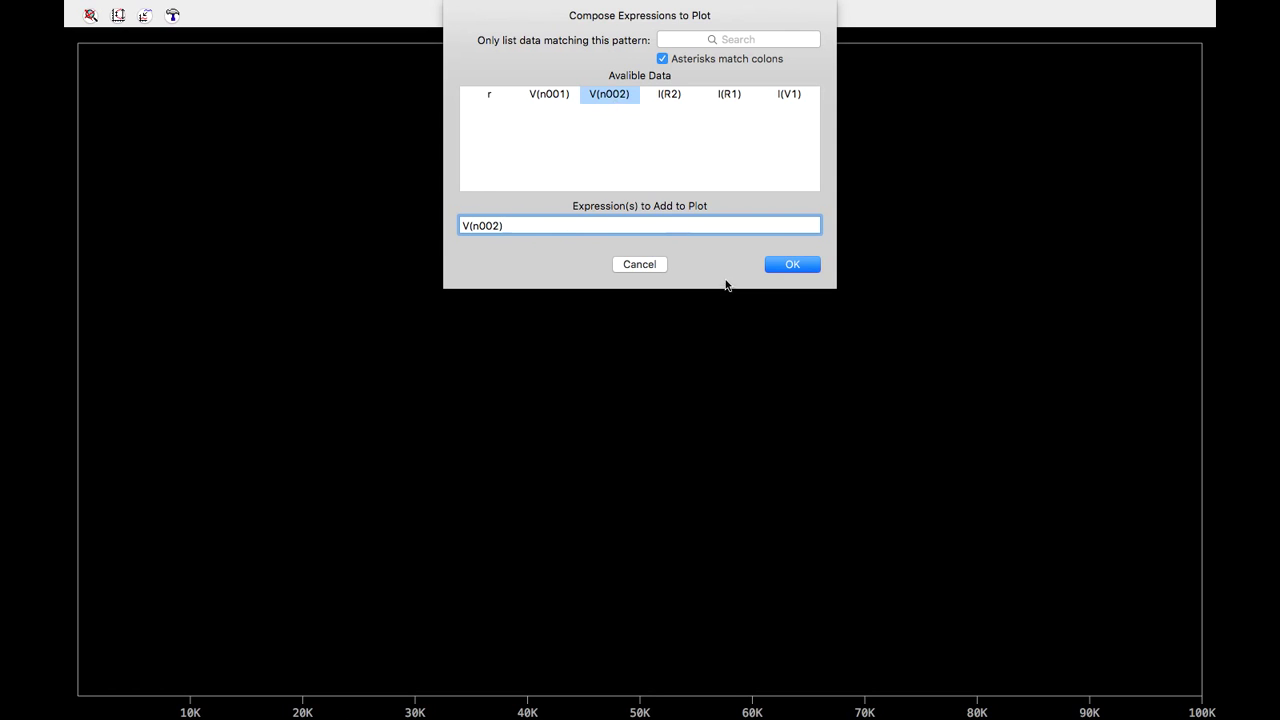
pyautogui.click(790, 265)
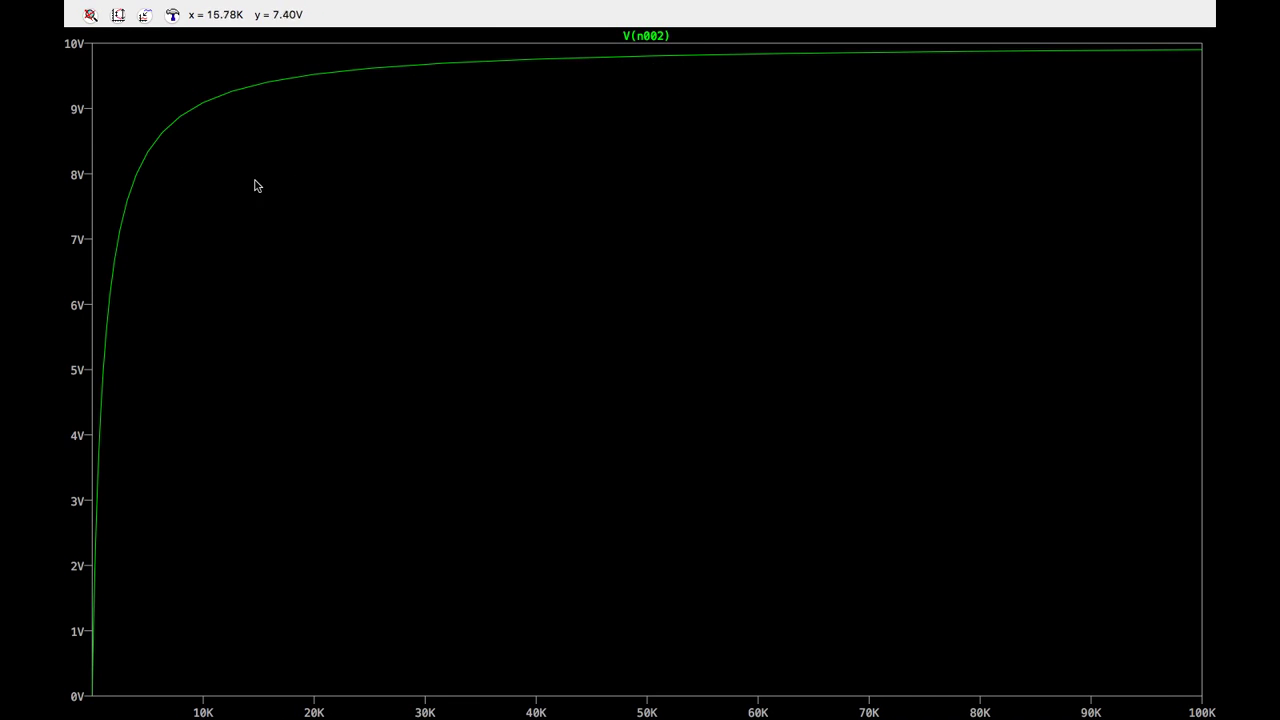
# - Close the sweep's waveform window and return to the schematic
pyautogui.moveTo(148, 5)
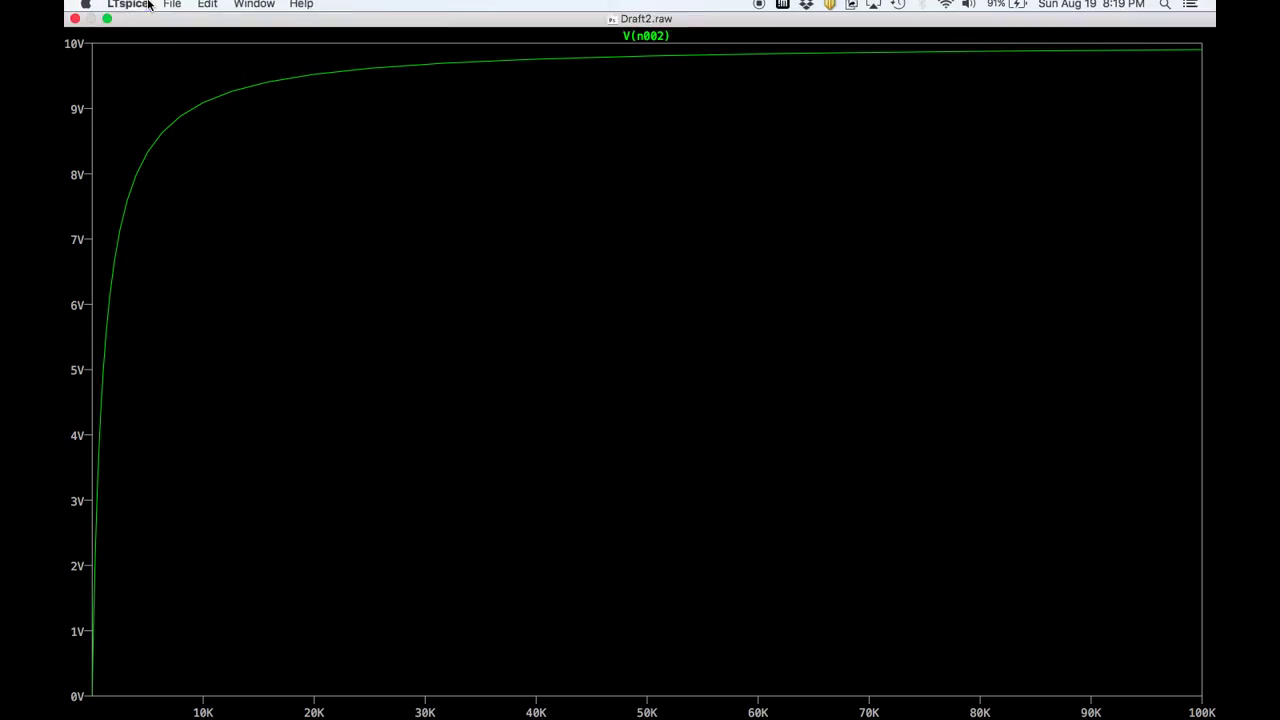
pyautogui.click(75, 27)
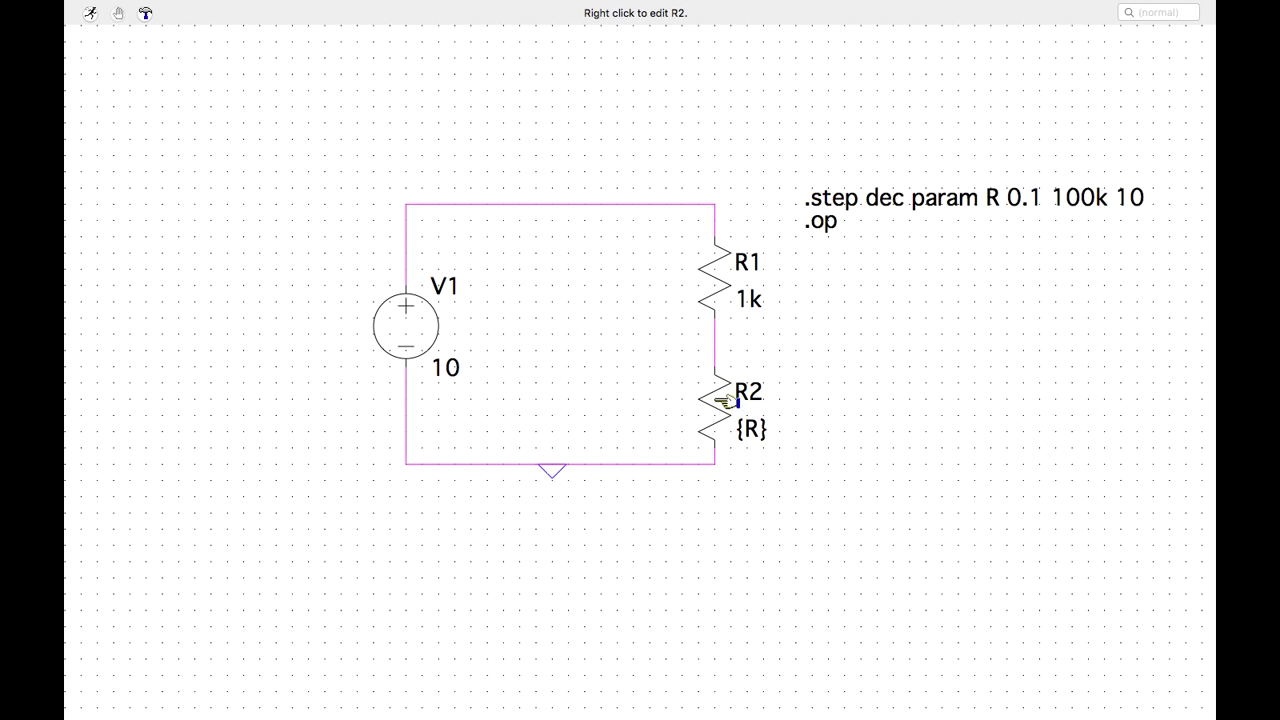
pyautogui.rightClick(1013, 196)
pyautogui.hscroll(2, 1013, 196)
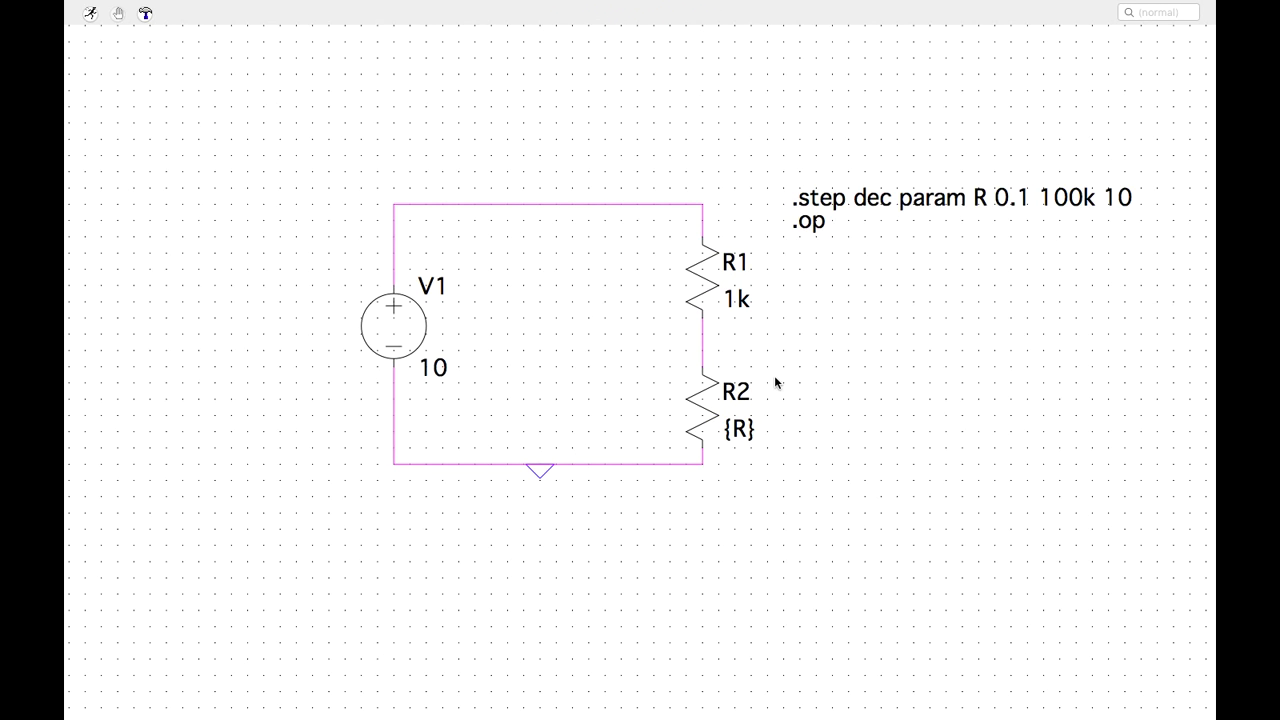
# - Delete resistors R1 and R2 and the wire between them from the circuit
pyautogui.rightClick(853, 380)
pyautogui.moveTo(899, 449)
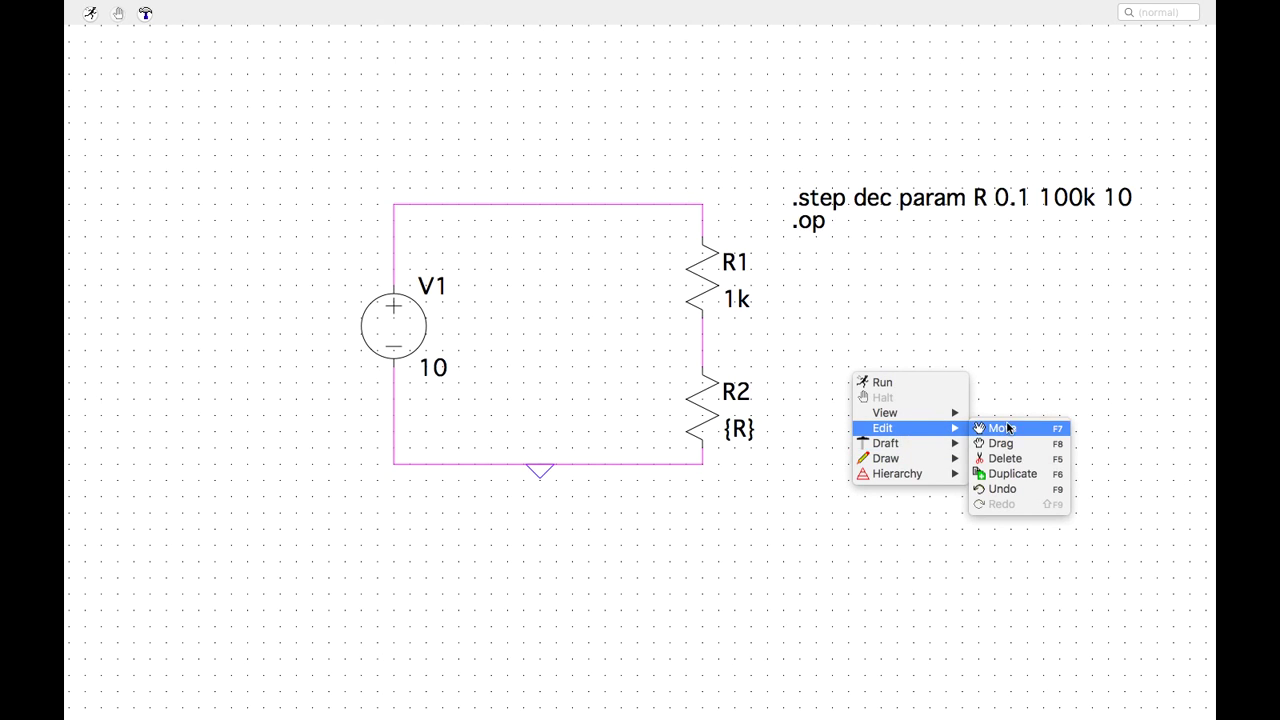
pyautogui.click(1018, 458)
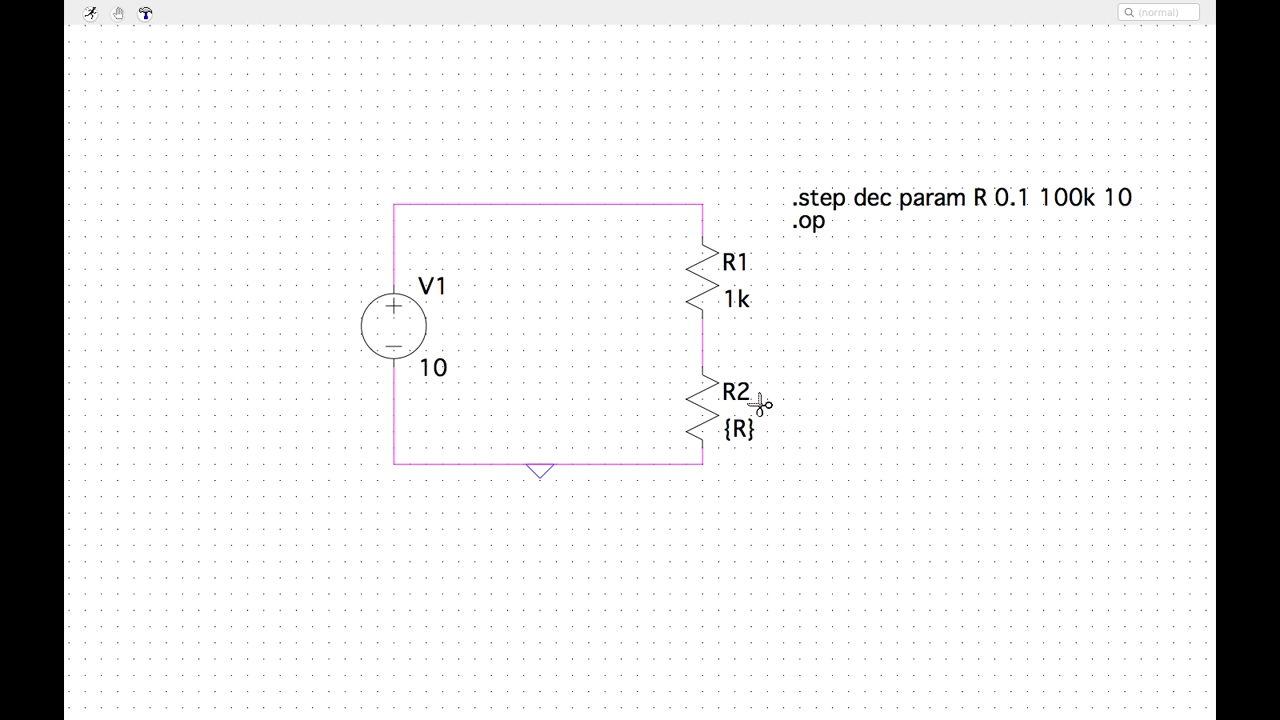
pyautogui.click(701, 405)
pyautogui.click(702, 285)
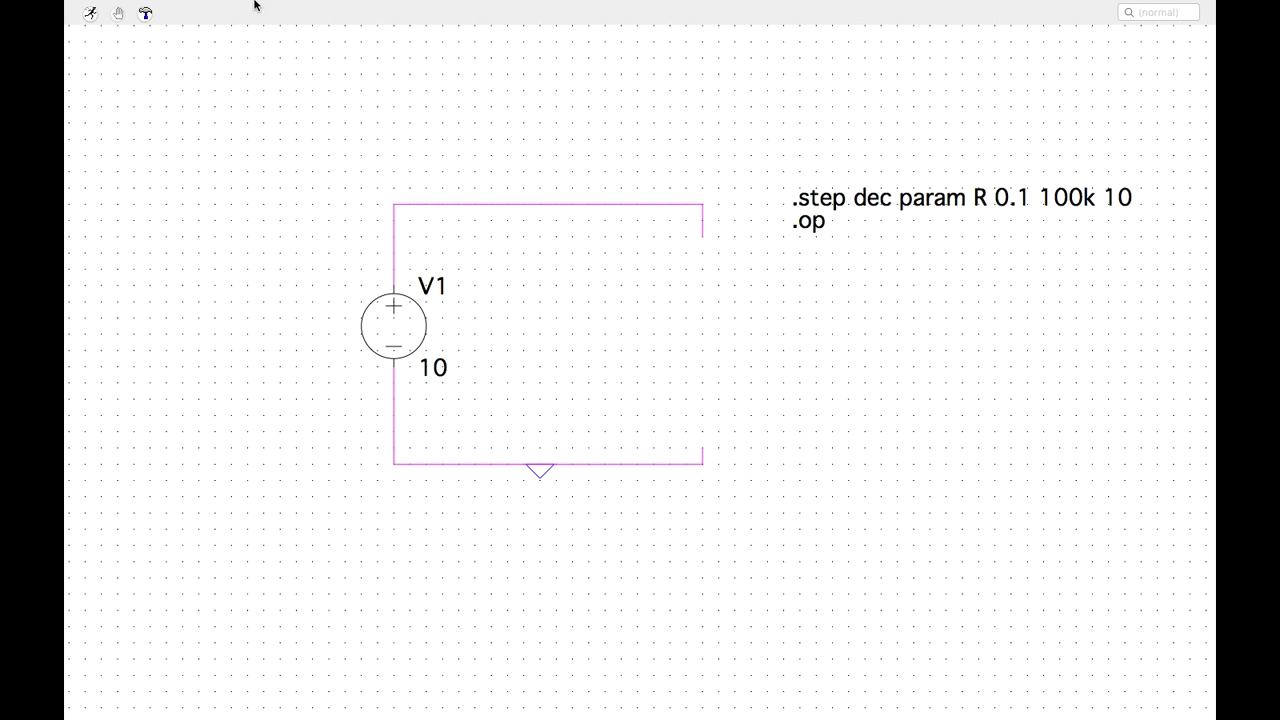
# - Save the schematic under the new name testCirc in the LTspice folder
pyautogui.moveTo(255, 4)
pyautogui.moveTo(92, 12)
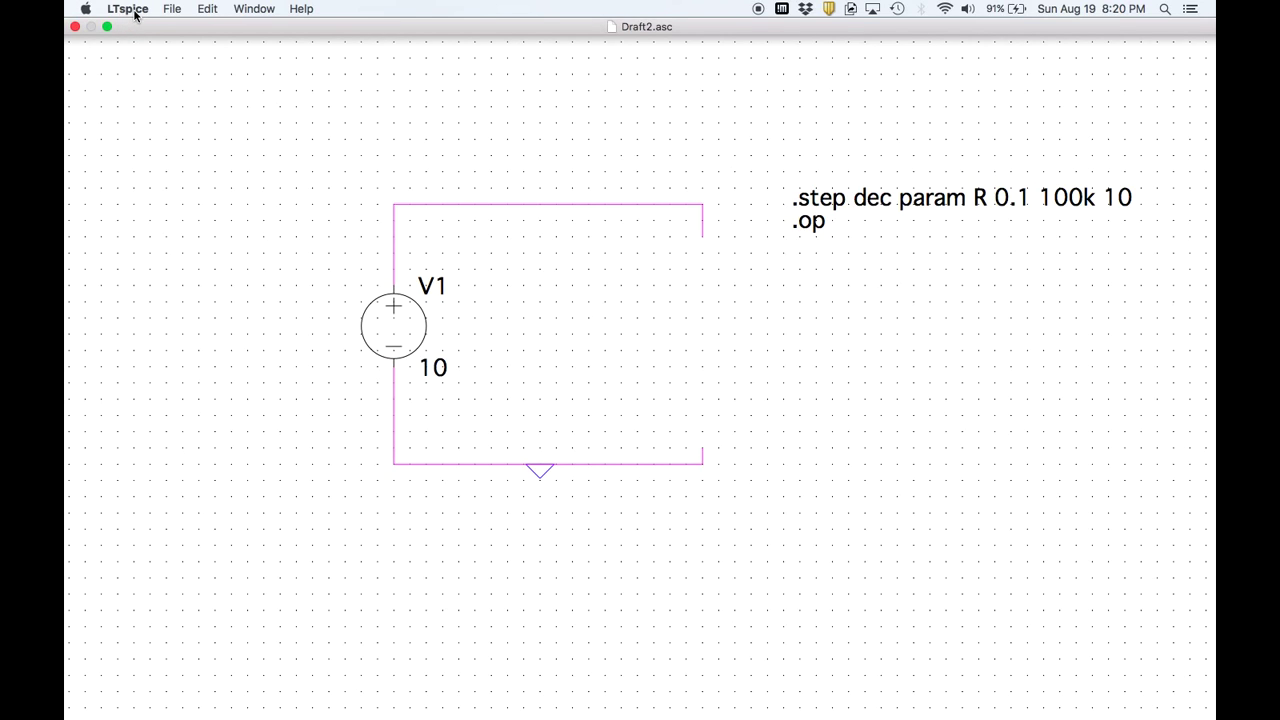
pyautogui.click(169, 11)
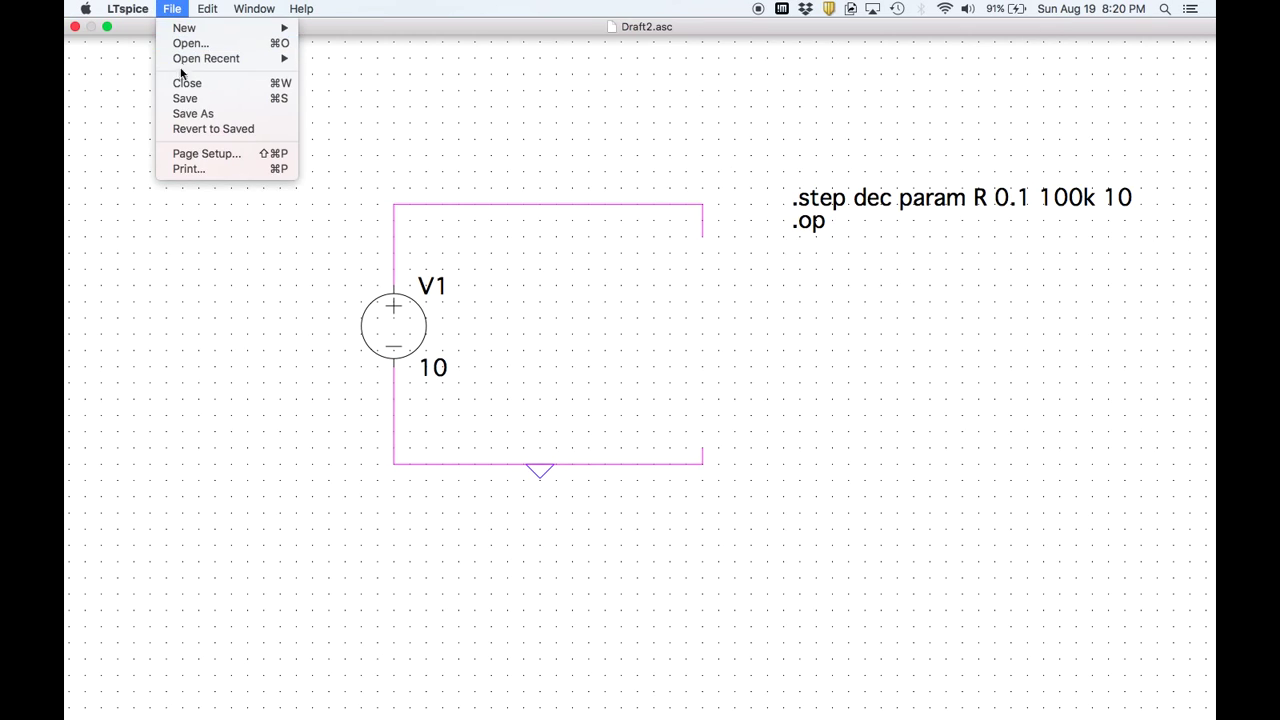
pyautogui.click(180, 116)
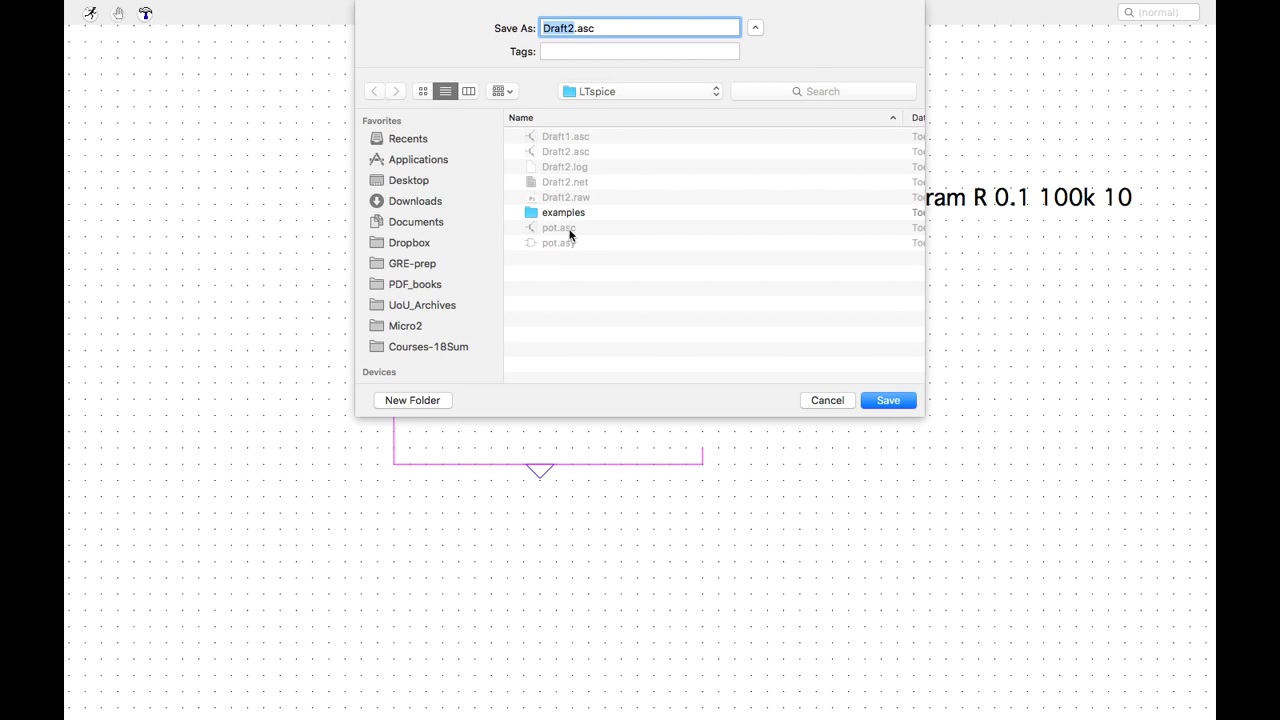
pyautogui.write('testCirc')
pyautogui.press('Return')
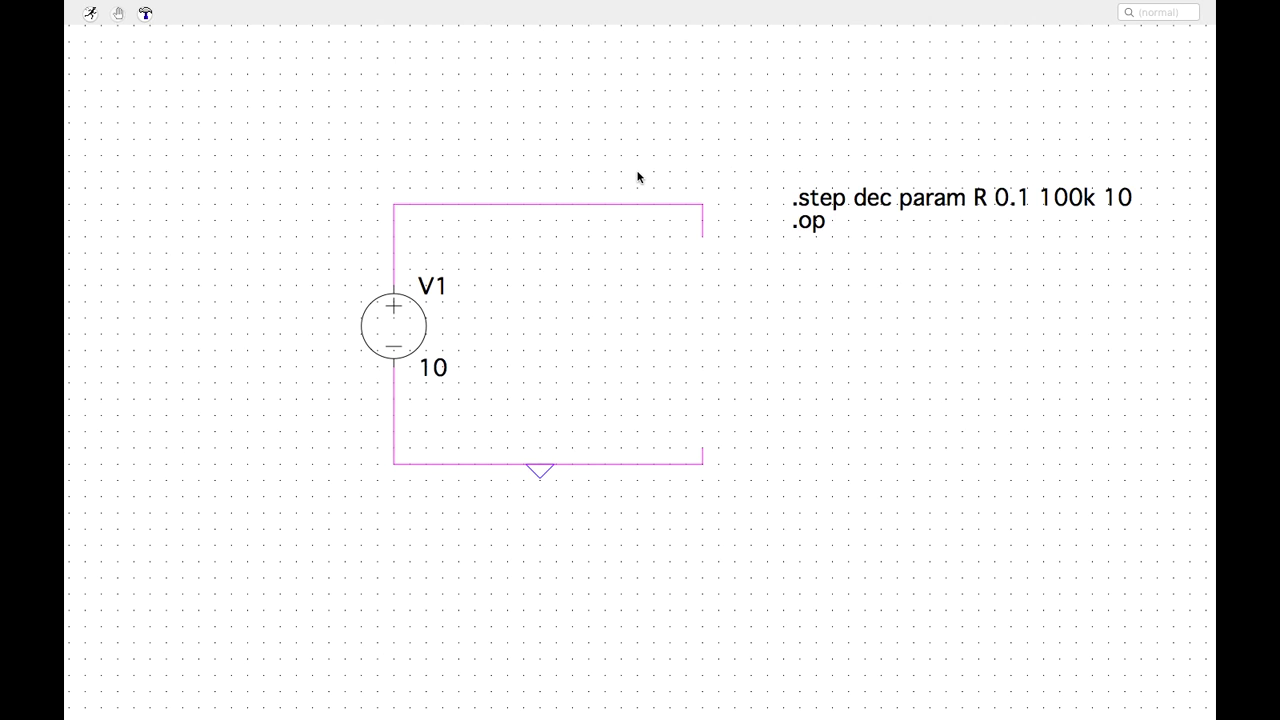
# - Check the files in the LTspice folder through the Save As dialog, without saving the schematic
pyautogui.moveTo(240, 4)
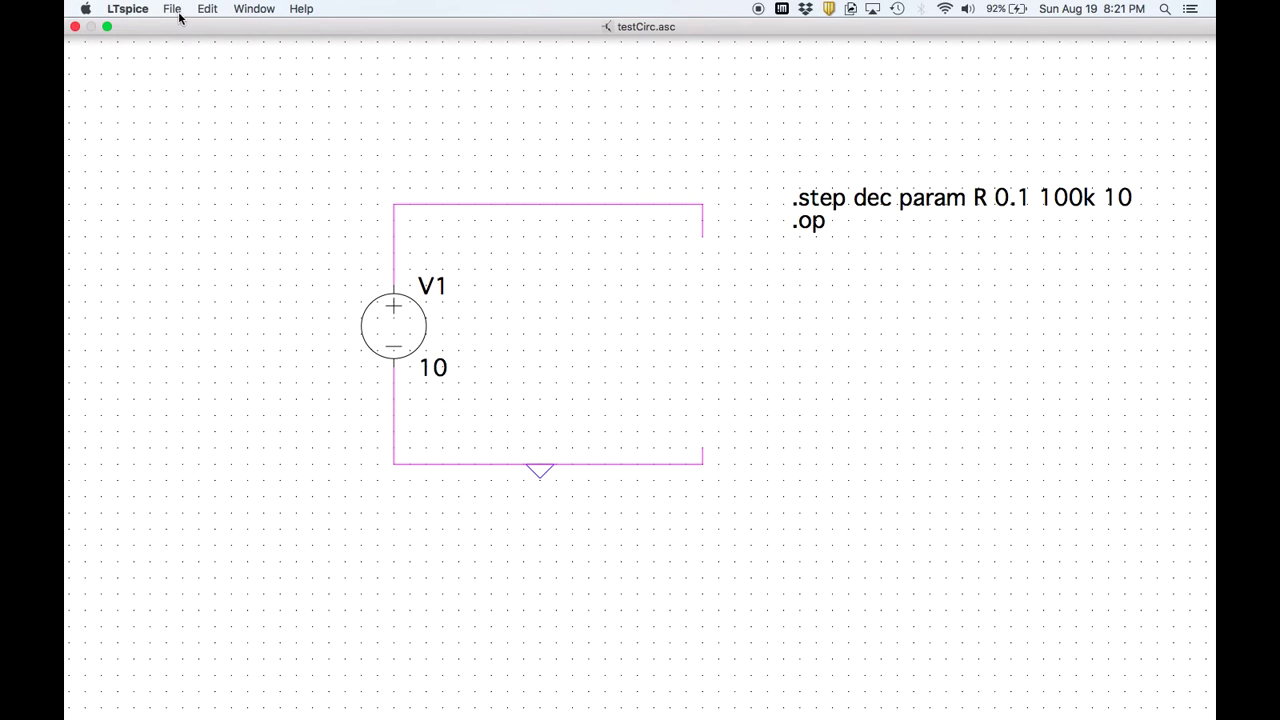
pyautogui.click(178, 12)
pyautogui.click(195, 113)
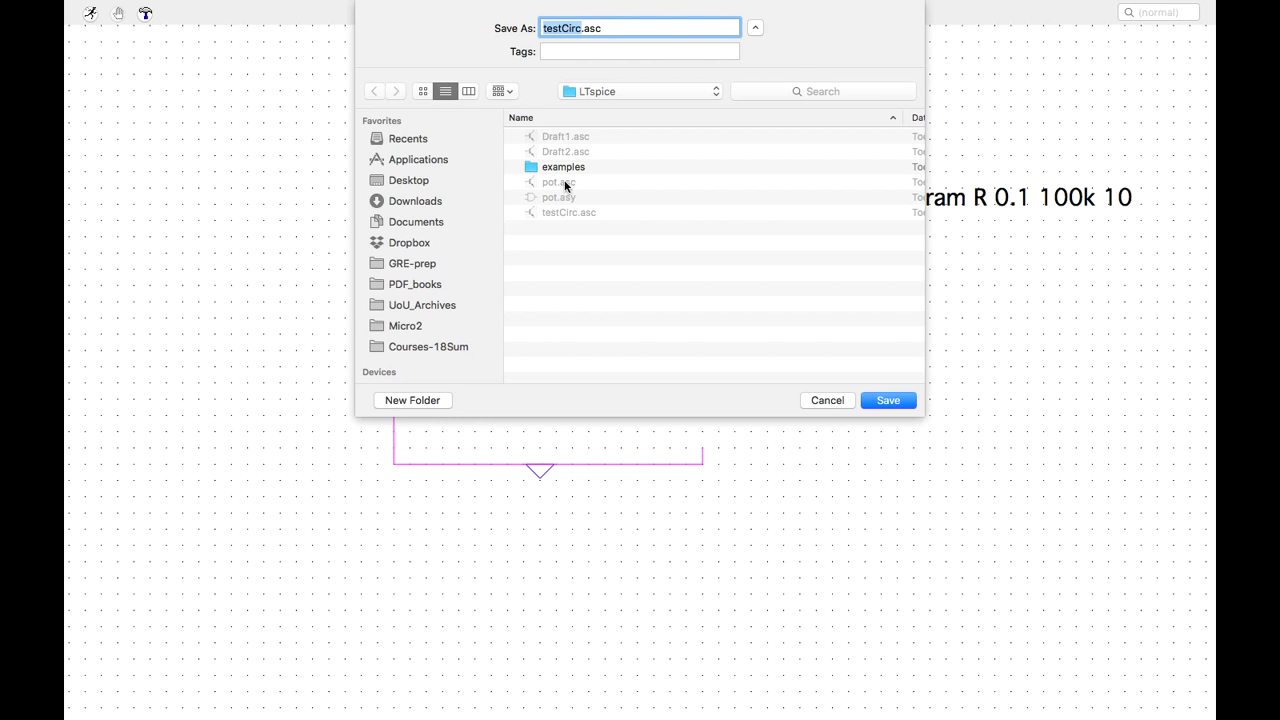
pyautogui.click(841, 400)
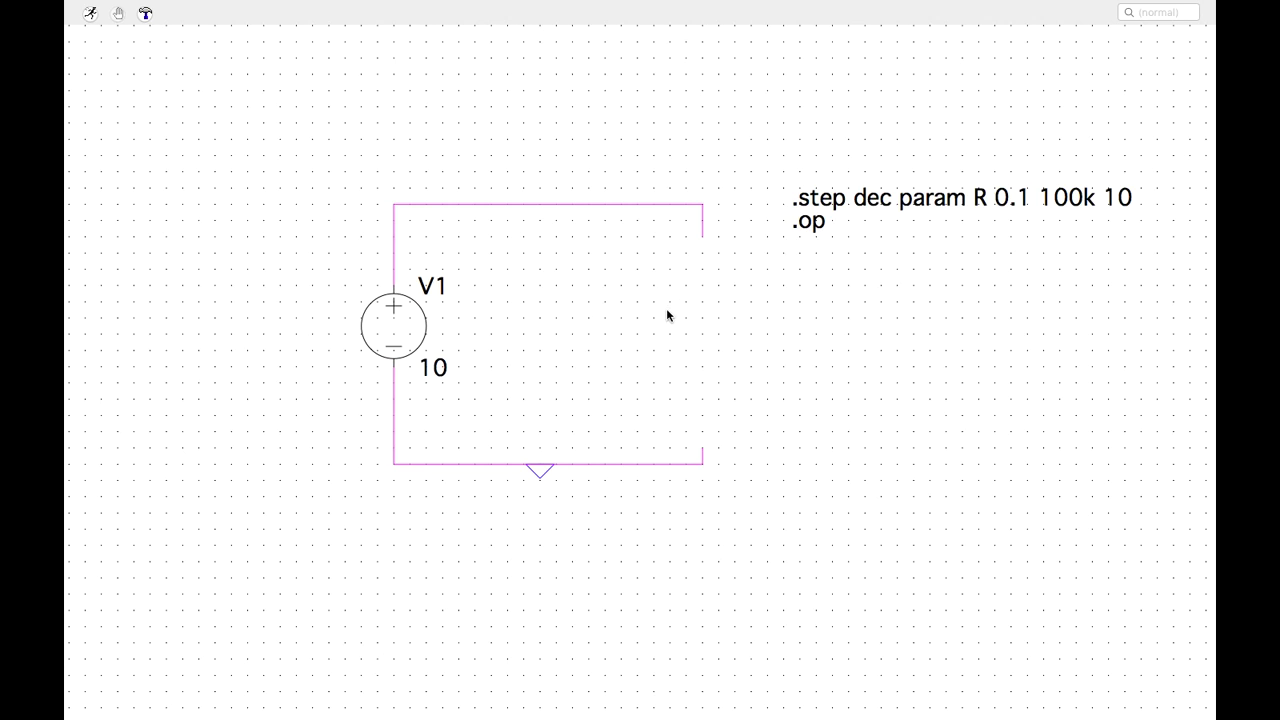
# - Place the pot component from the Documents/LTspice symbol directory in the gap on the circuit's open branch, its wiper facing V1
pyautogui.rightClick(769, 348)
pyautogui.moveTo(801, 404)
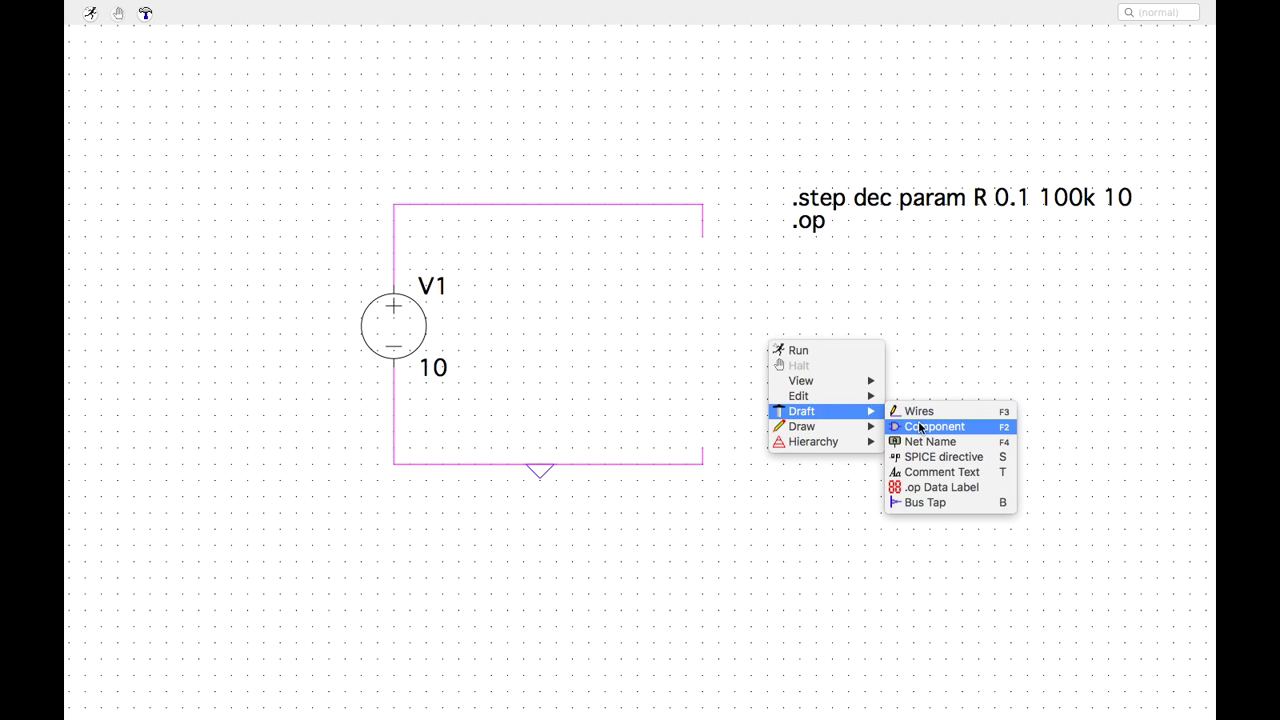
pyautogui.click(924, 430)
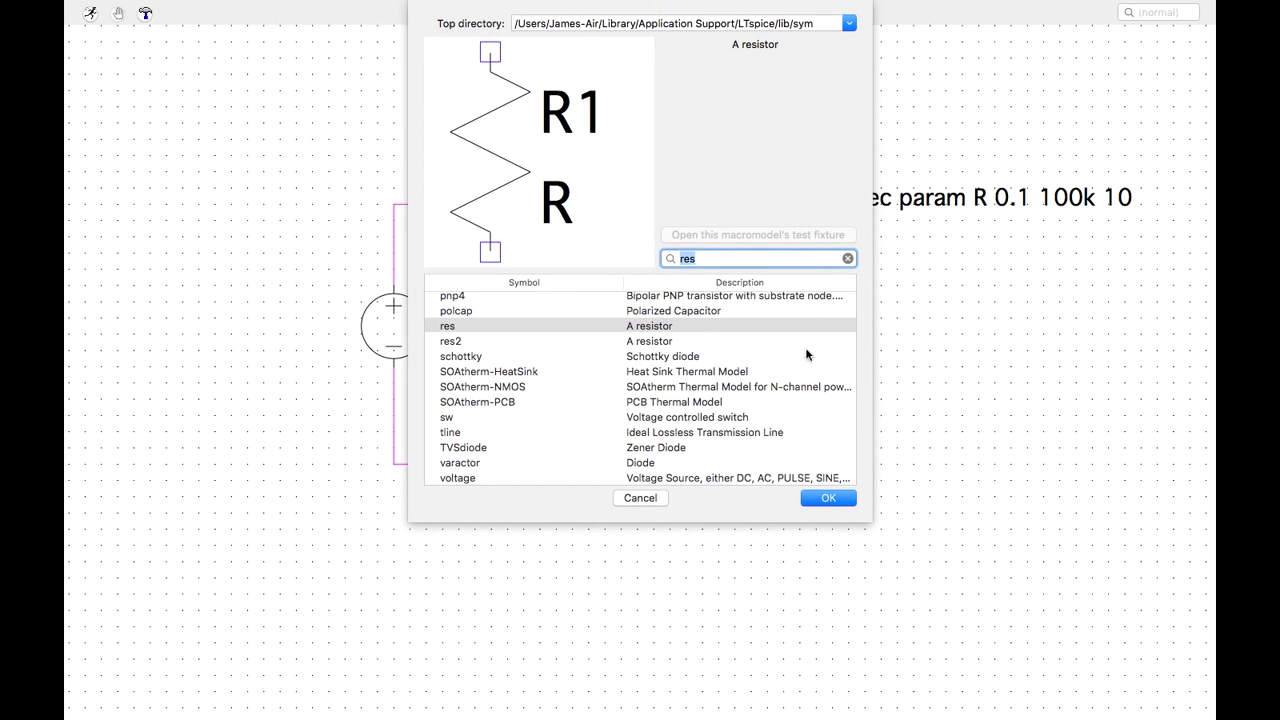
pyautogui.click(849, 24)
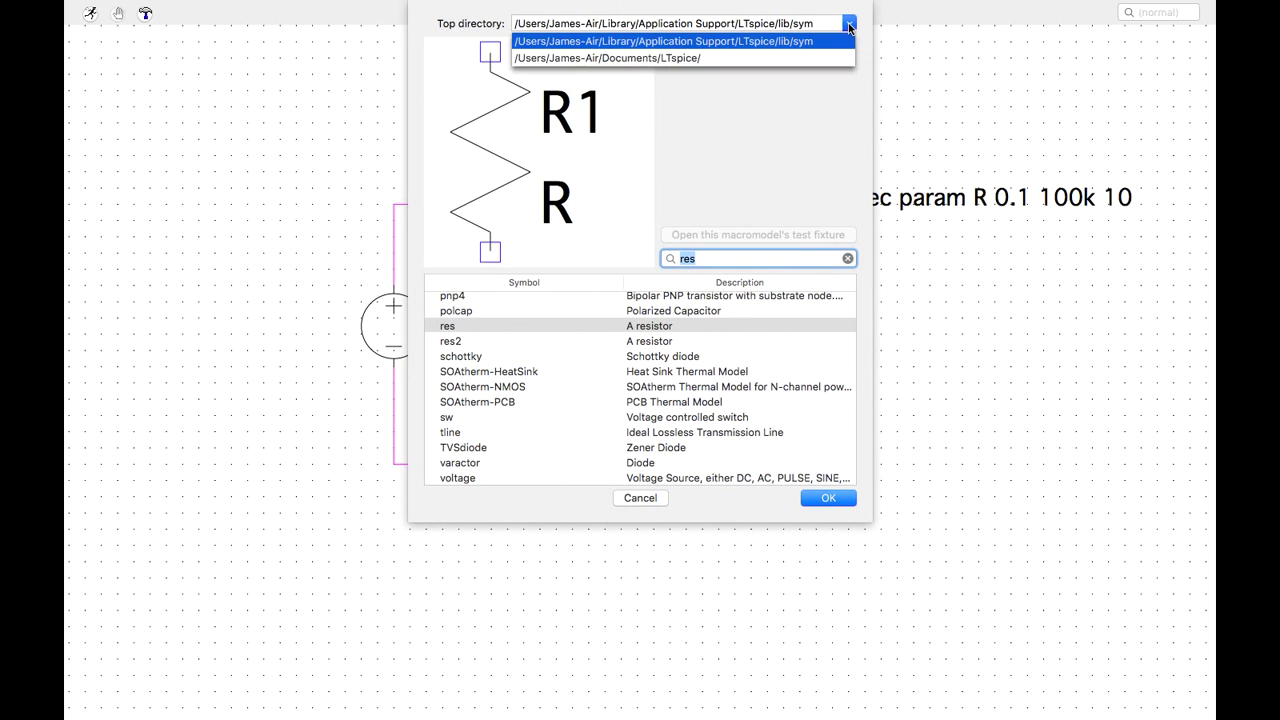
pyautogui.click(690, 61)
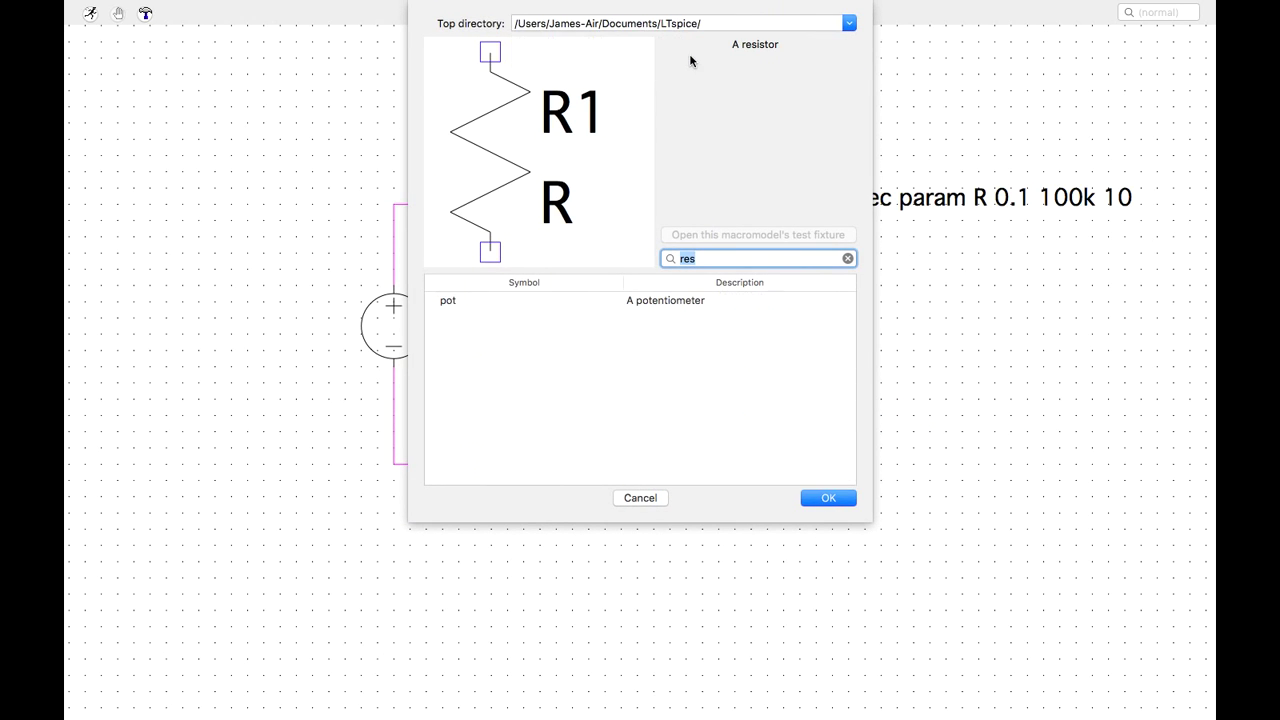
pyautogui.click(446, 301)
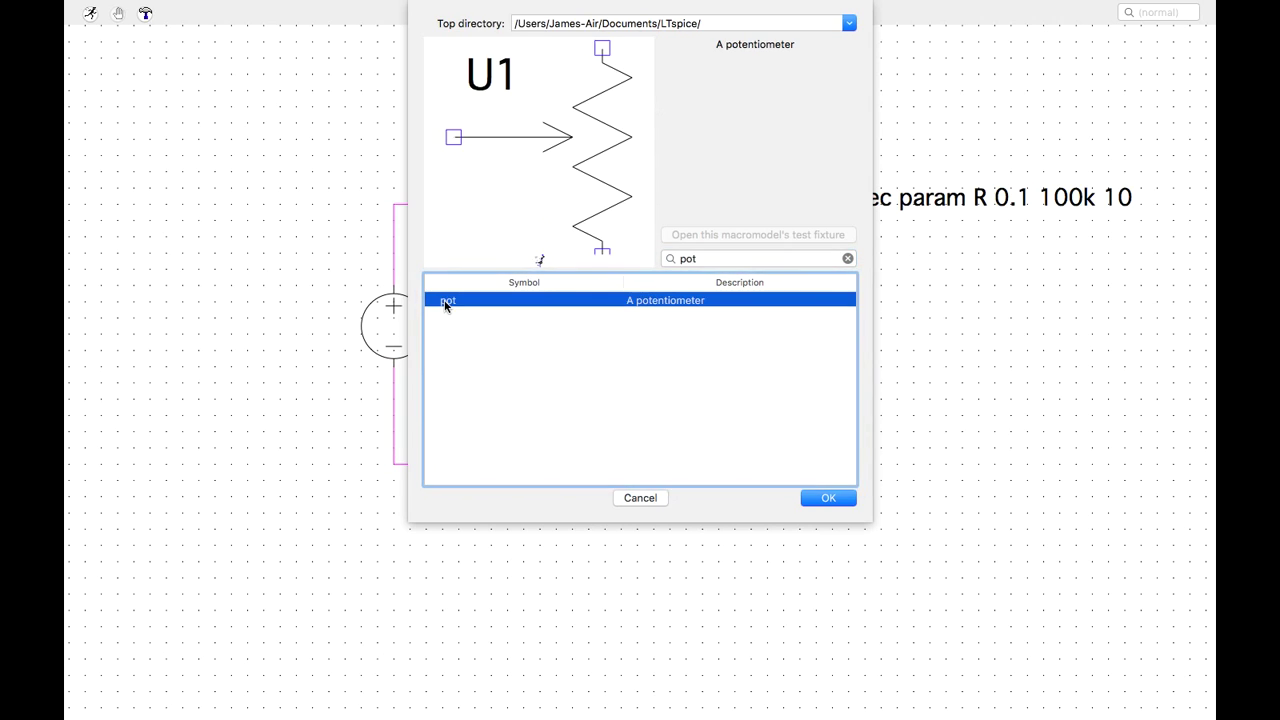
pyautogui.click(832, 500)
pyautogui.click(674, 340)
pyautogui.press('Escape')
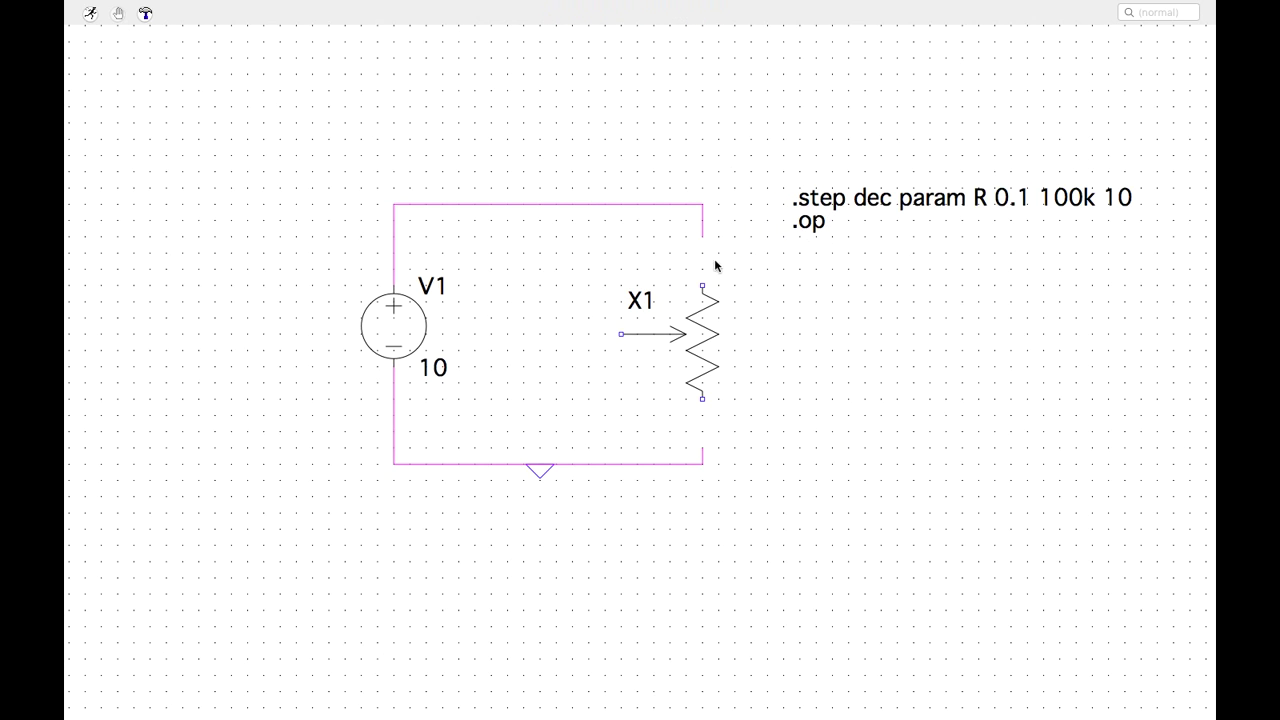
# - Wire both ends of potentiometer X1 to the open circuit branch and add a short wire stub to its wiper
pyautogui.press('F3')
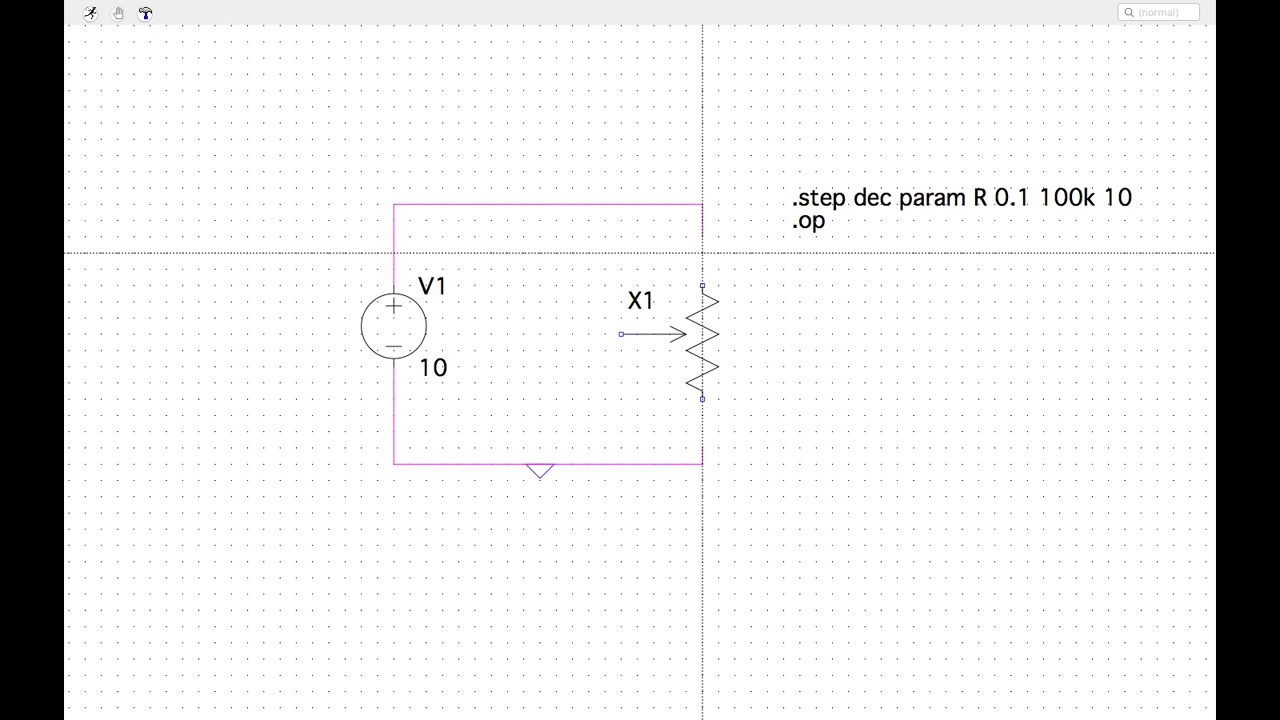
pyautogui.click(702, 286)
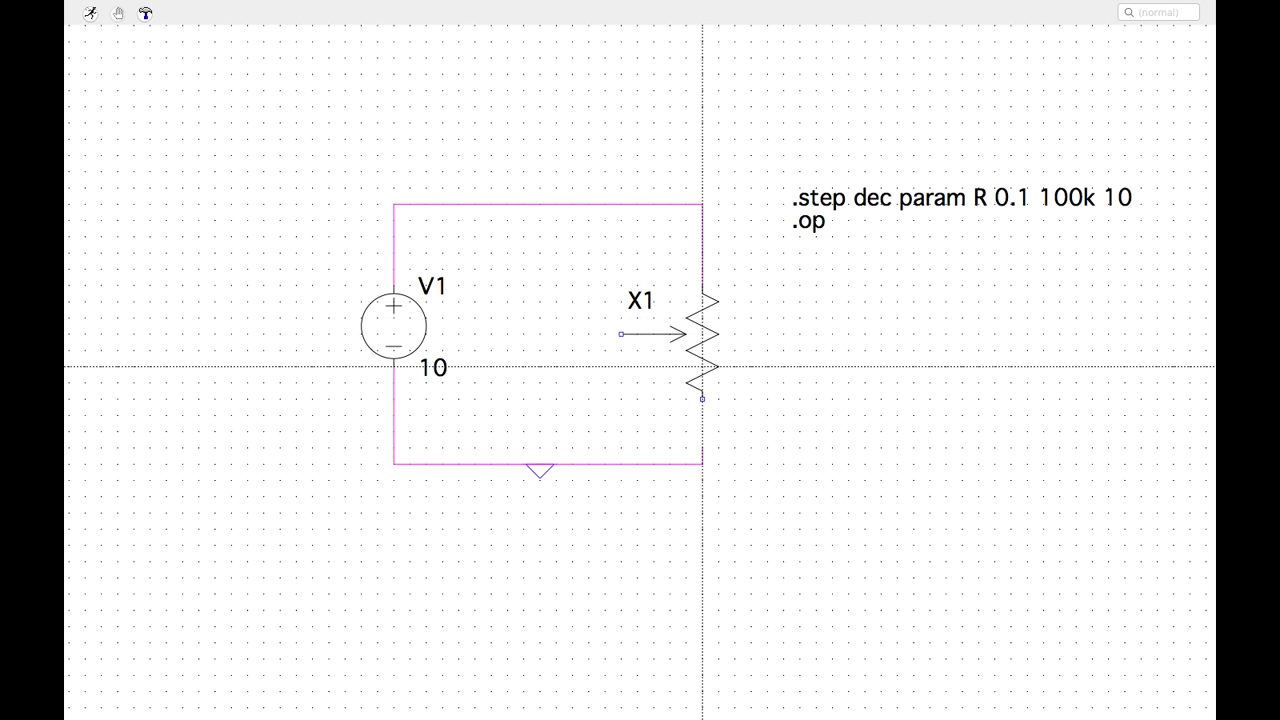
pyautogui.click(702, 398)
pyautogui.click(702, 449)
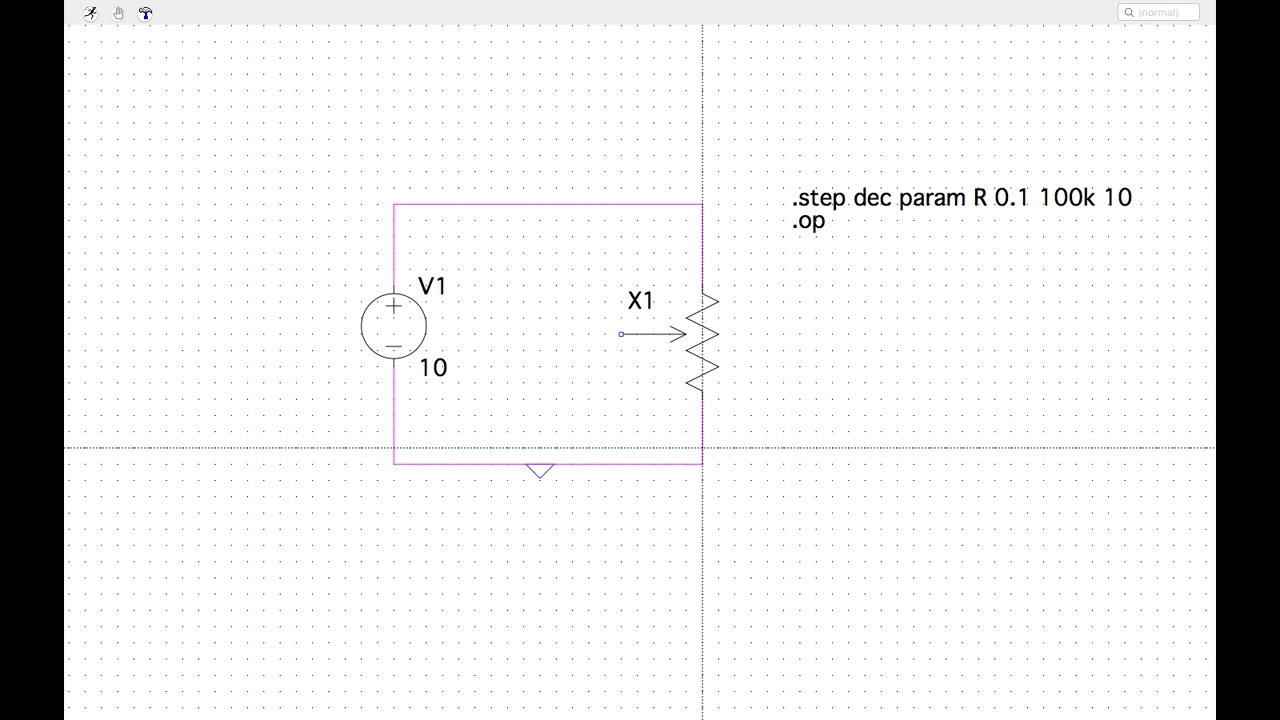
pyautogui.click(621, 334)
pyautogui.click(572, 334)
pyautogui.press('Escape')
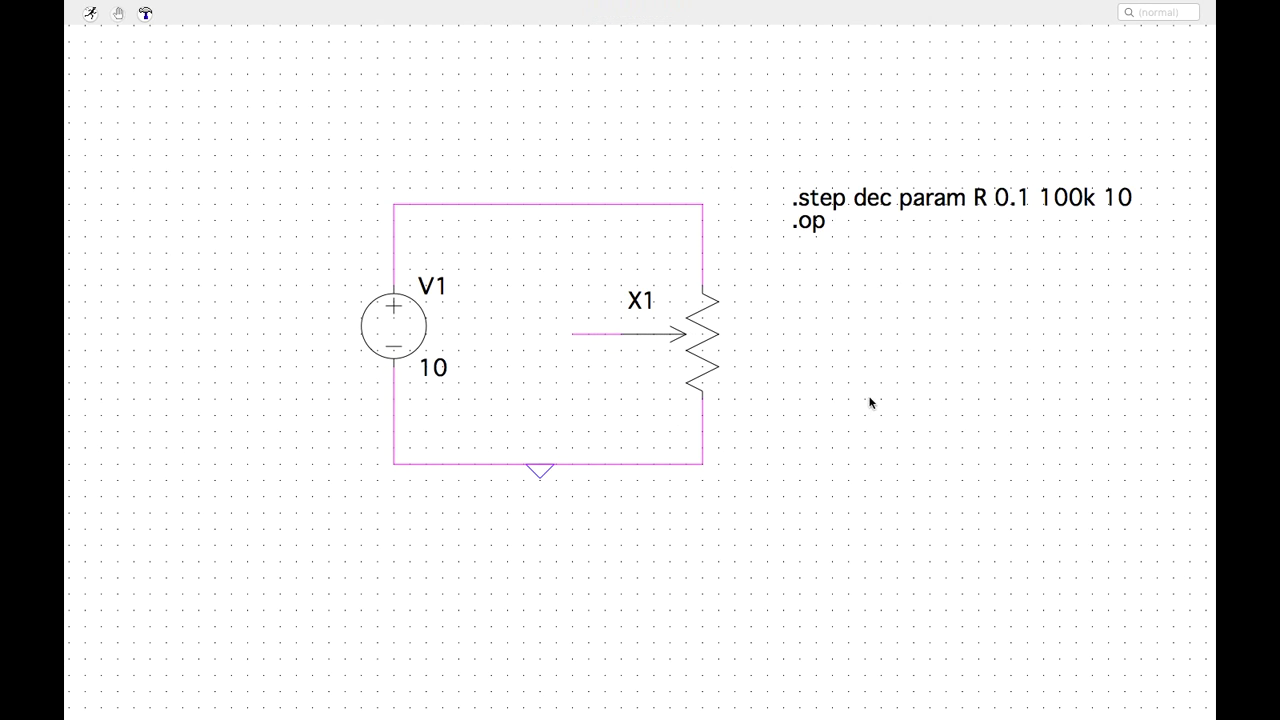
# - Set the Val parameter of potentiometer X1 to sl in its PARAMS attribute
pyautogui.rightClick(710, 344)
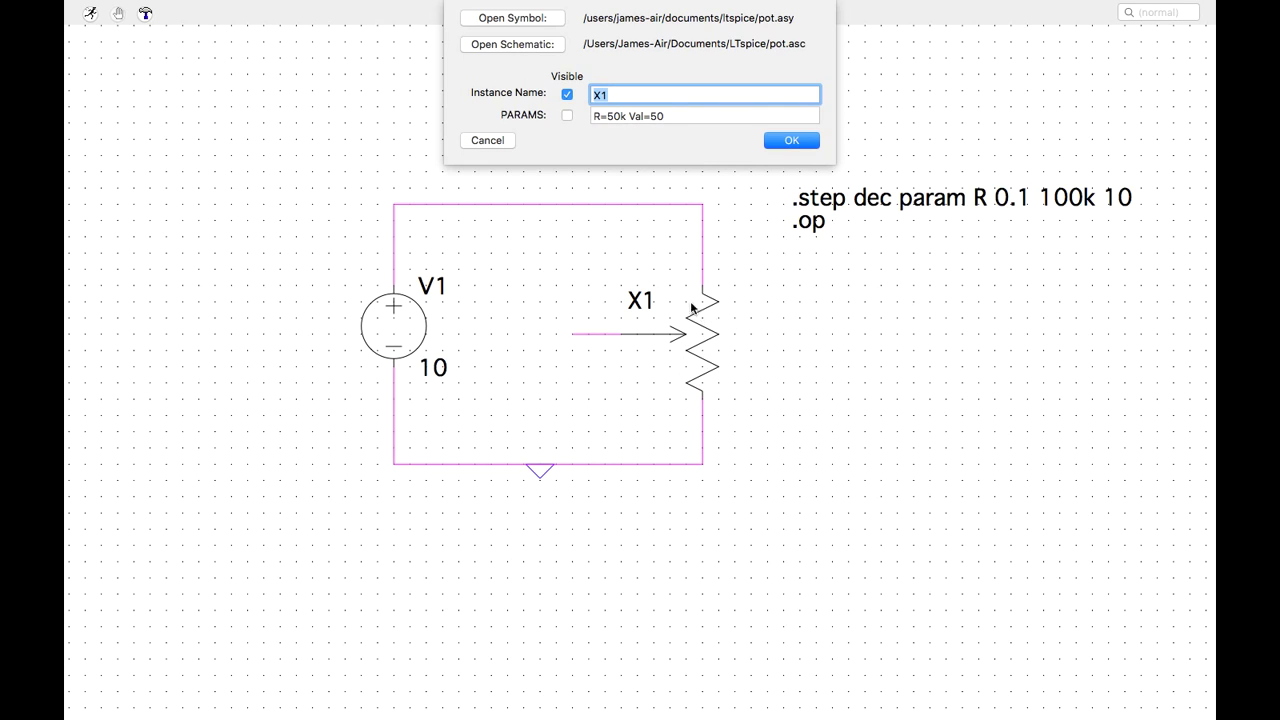
pyautogui.click(666, 116)
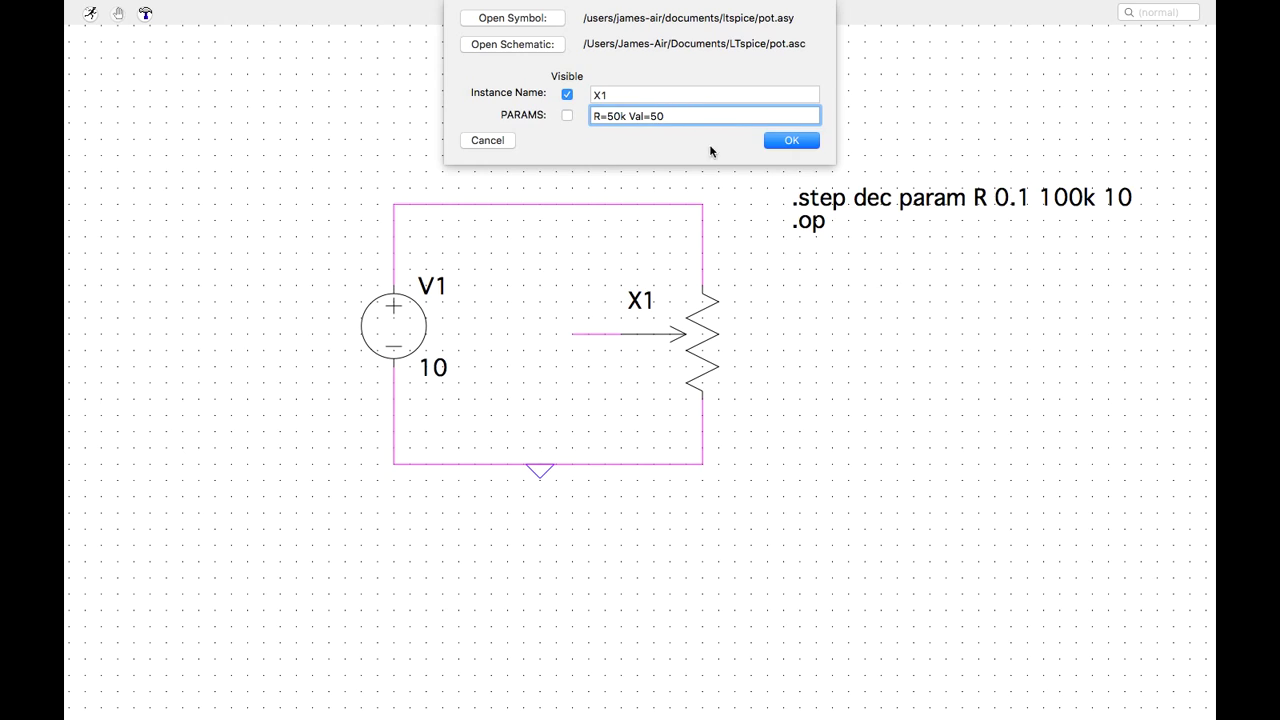
pyautogui.press('BackSpace')
pyautogui.press('BackSpace')
pyautogui.write('sl')
# - Open the potentiometer's underlying schematic pot.asc and examine its two resistors and their .param expressions
pyautogui.click(511, 44)
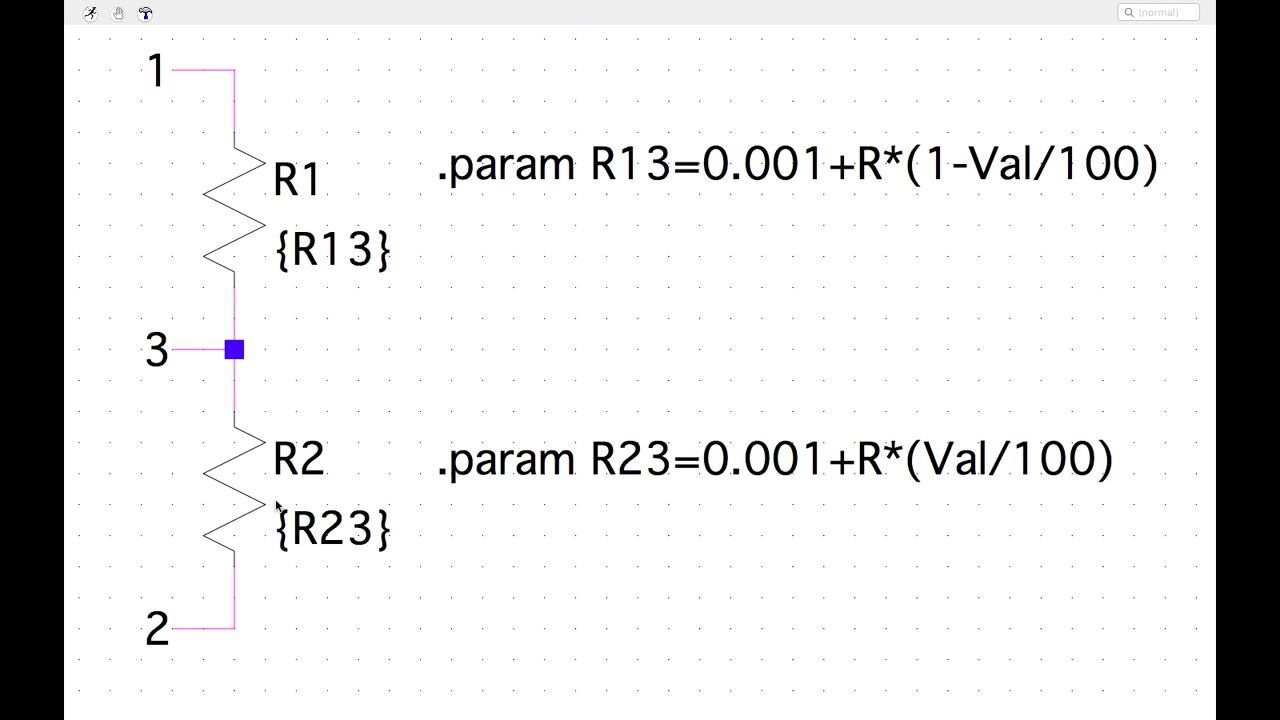
pyautogui.moveTo(281, 525); pyautogui.dragTo(361, 520)
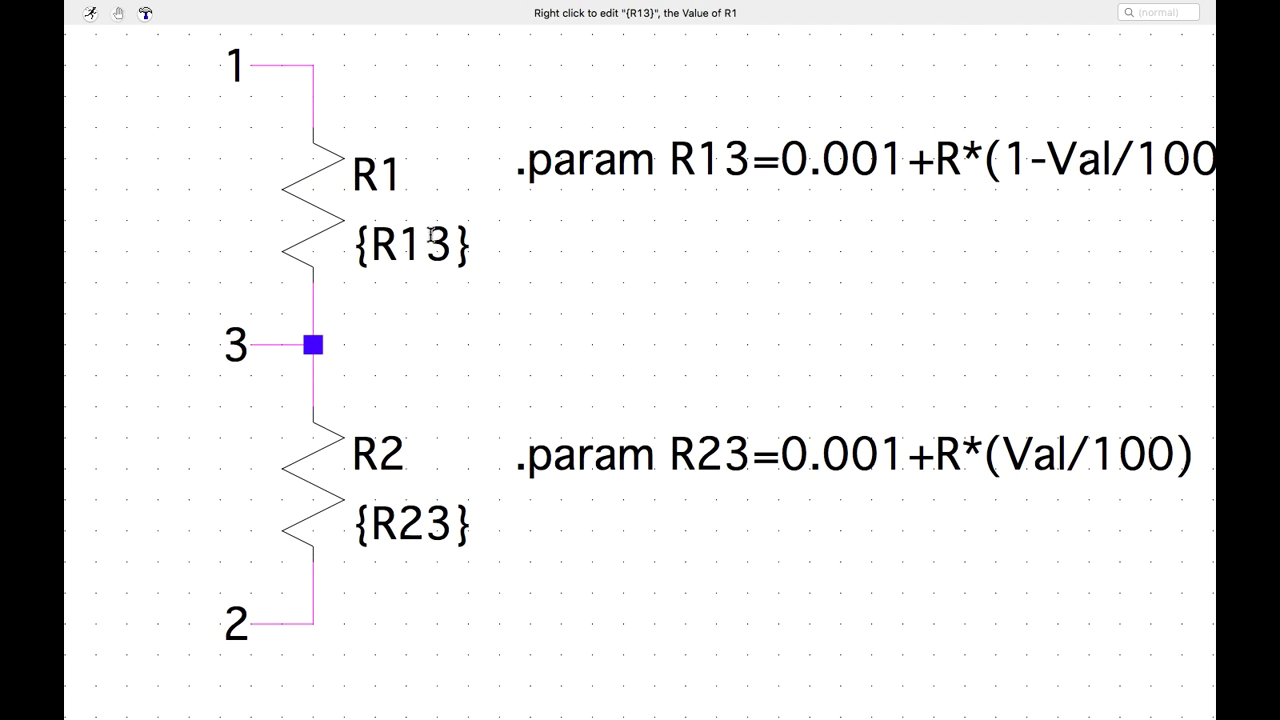
pyautogui.moveTo(599, 268); pyautogui.dragTo(531, 277)
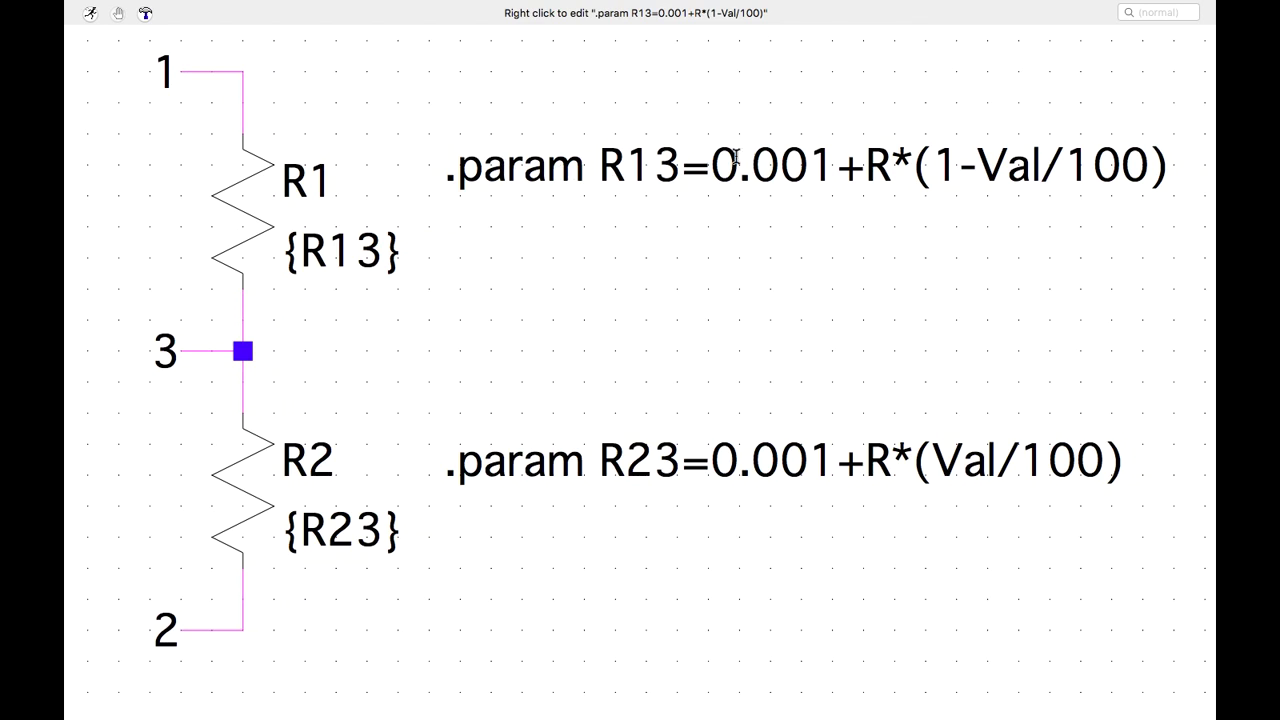